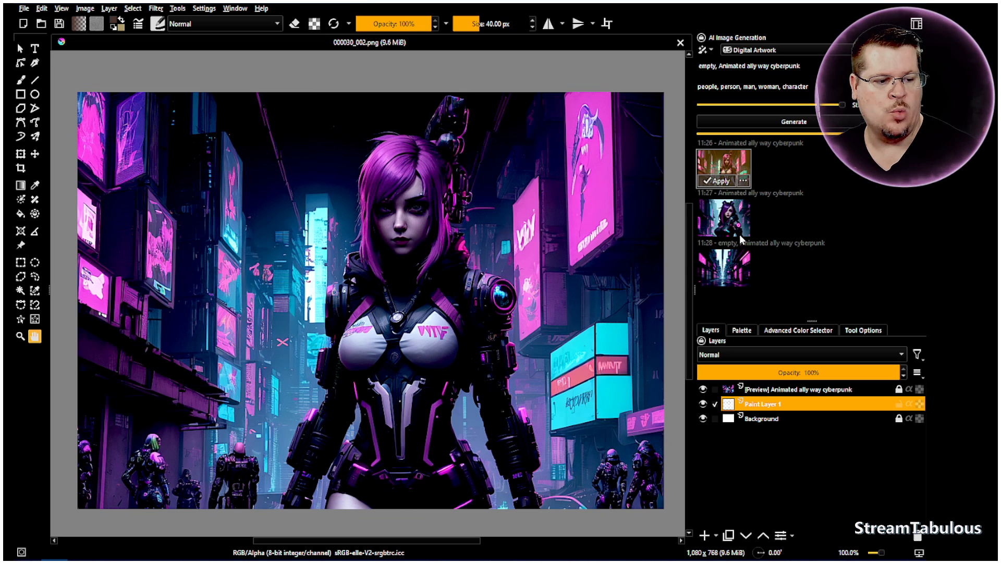
- Preview the 11:27, 11:28 and 11:26 generated images on the canvas to compare them
{"action": "left_click", "coordinate": [736, 219]}
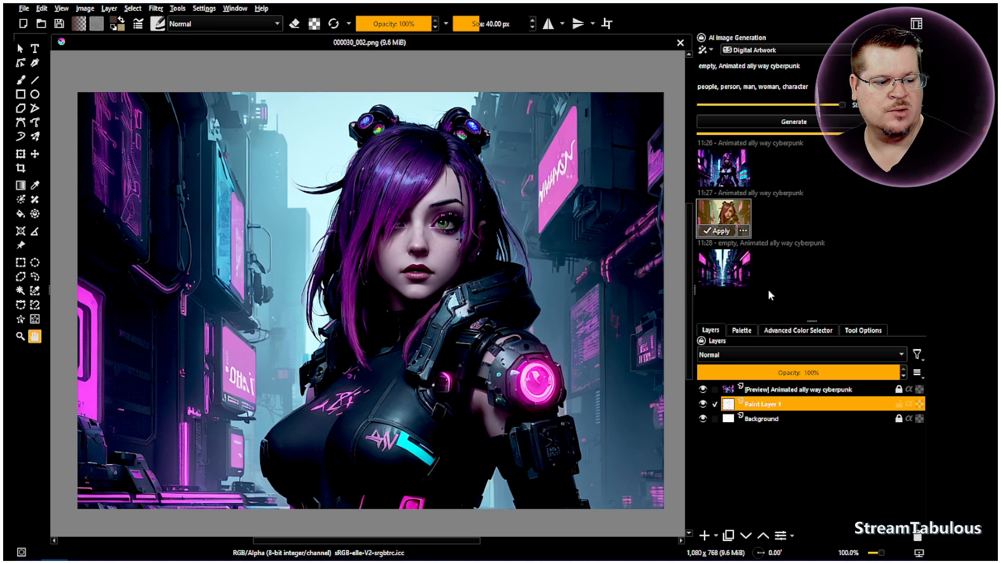
{"action": "left_click", "coordinate": [734, 280]}
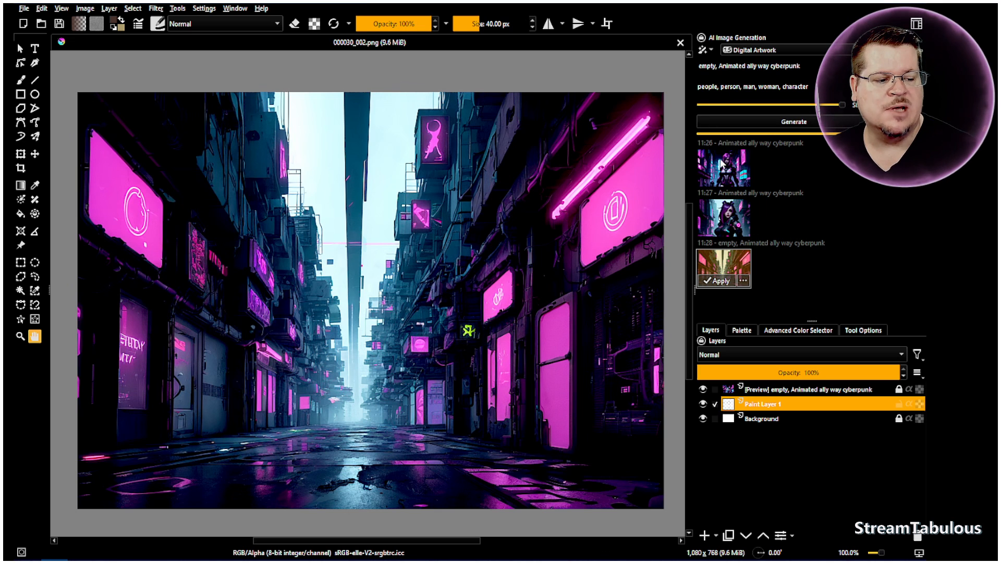
{"action": "left_click", "coordinate": [718, 174]}
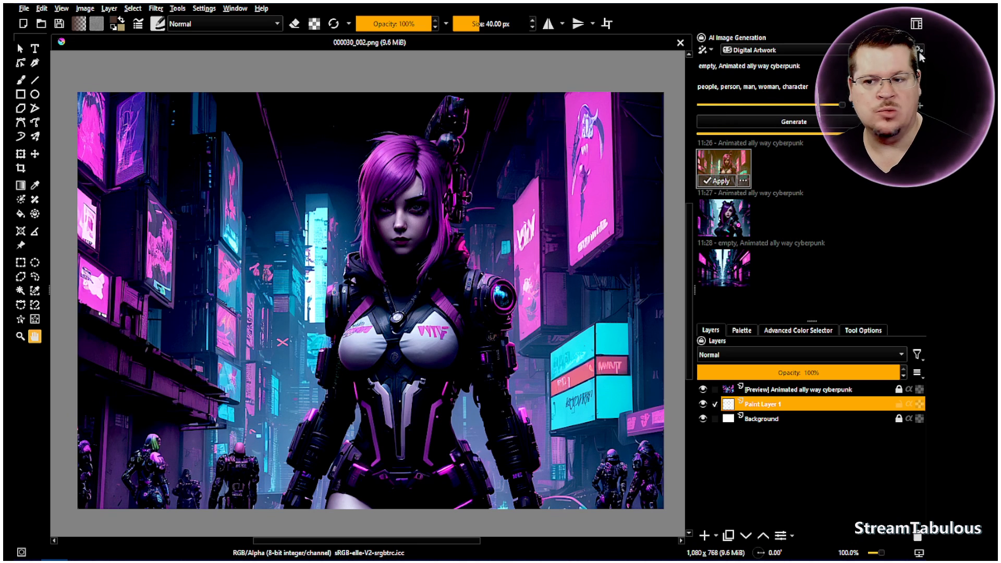
- Review the image diffusion plugin's style presets, diffusion and interface settings, including the negative prompt display option
{"action": "left_click", "coordinate": [890, 2]}
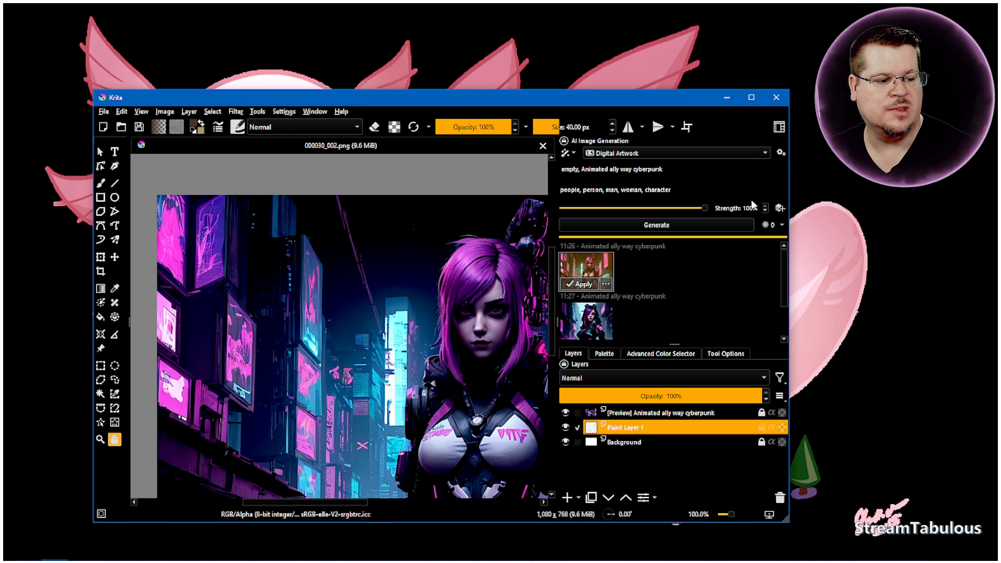
{"action": "left_click", "coordinate": [777, 155]}
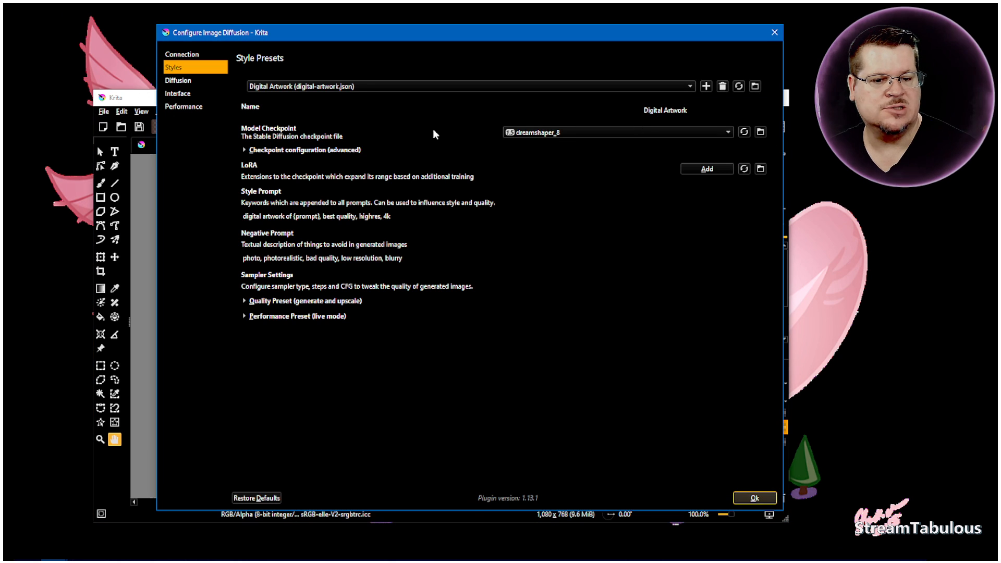
{"action": "left_click", "coordinate": [774, 32]}
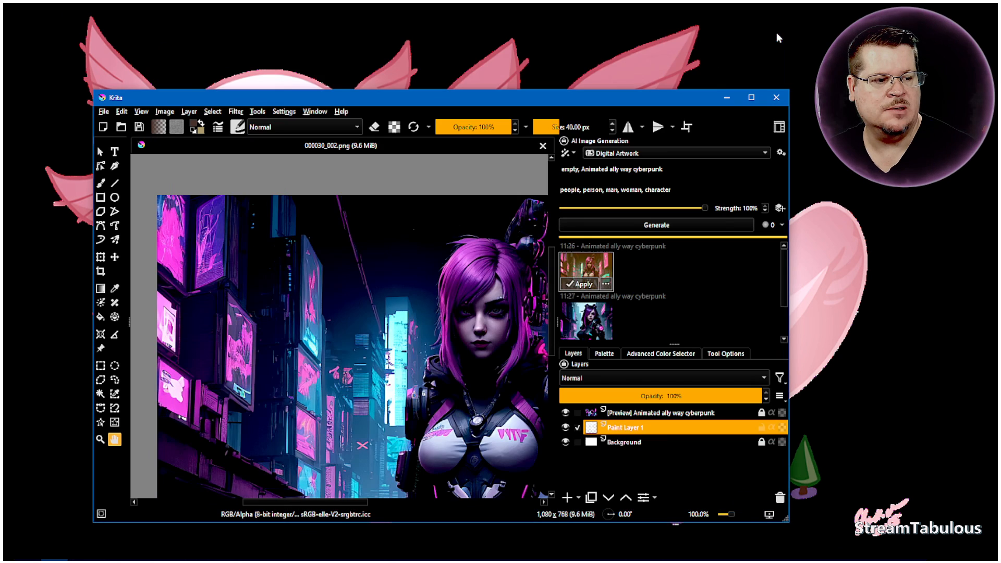
{"action": "left_click", "coordinate": [753, 98]}
{"action": "left_click", "coordinate": [918, 51]}
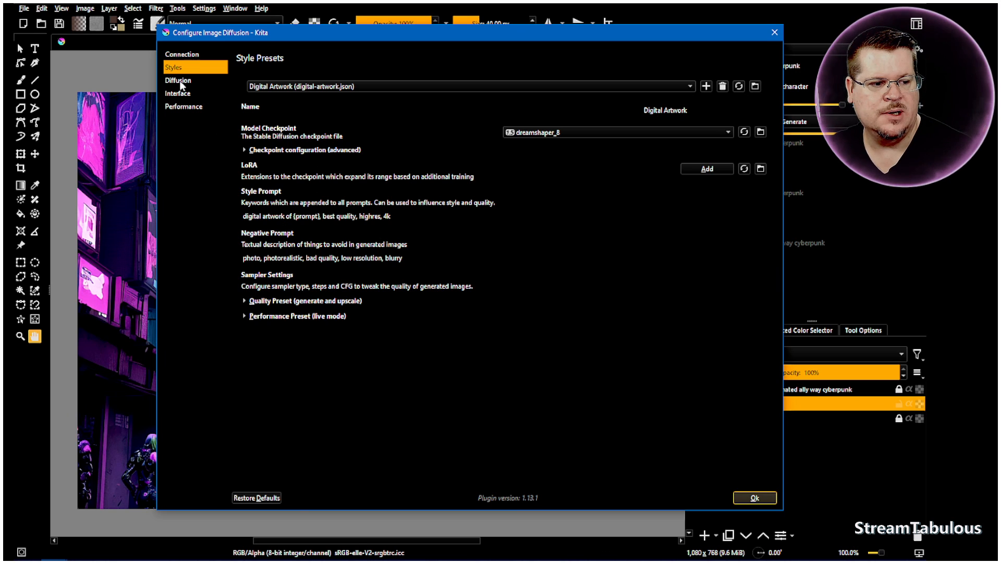
{"action": "left_click", "coordinate": [180, 82]}
{"action": "left_click", "coordinate": [174, 96]}
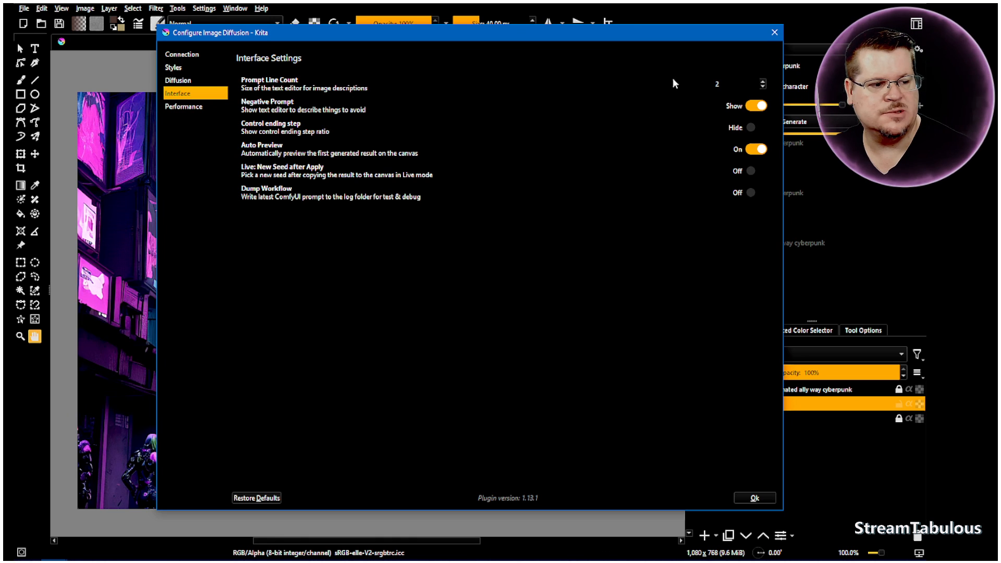
{"action": "left_click", "coordinate": [774, 34]}
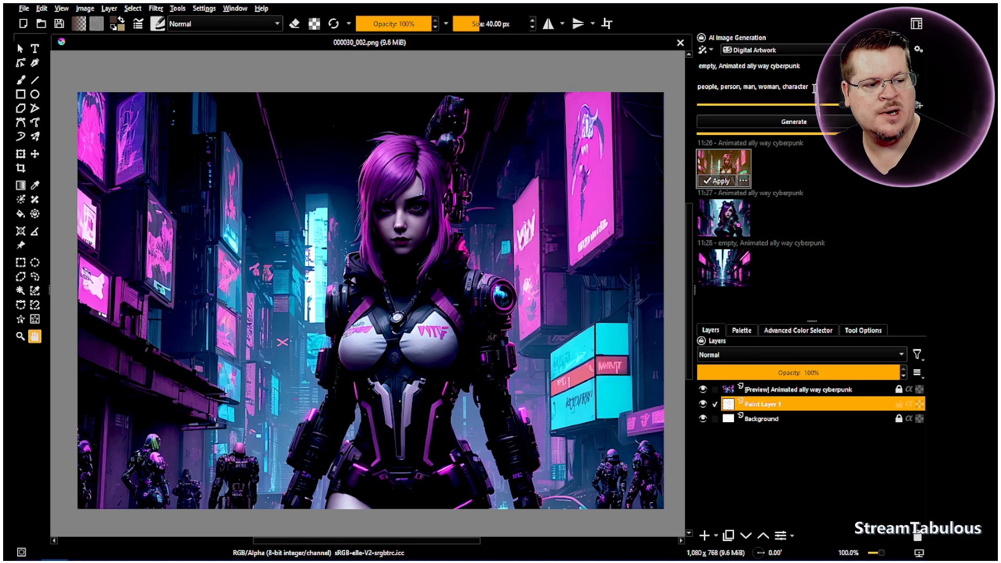
- Preview the second cyberpunk woman and the empty alley, and generate another image from the empty-alley prompt
{"action": "left_click", "coordinate": [719, 225]}
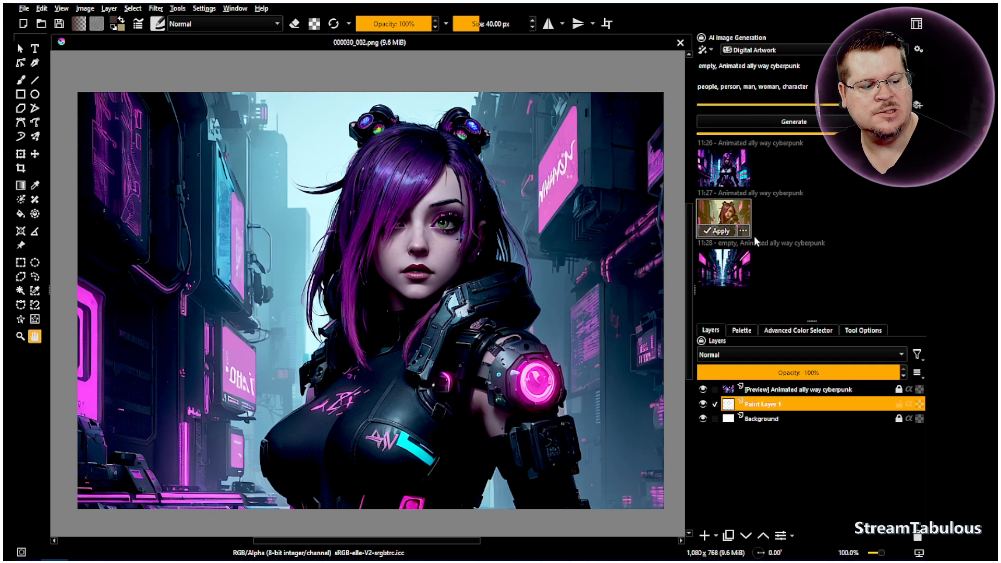
{"action": "left_click", "coordinate": [725, 263]}
{"action": "left_click", "coordinate": [819, 123]}
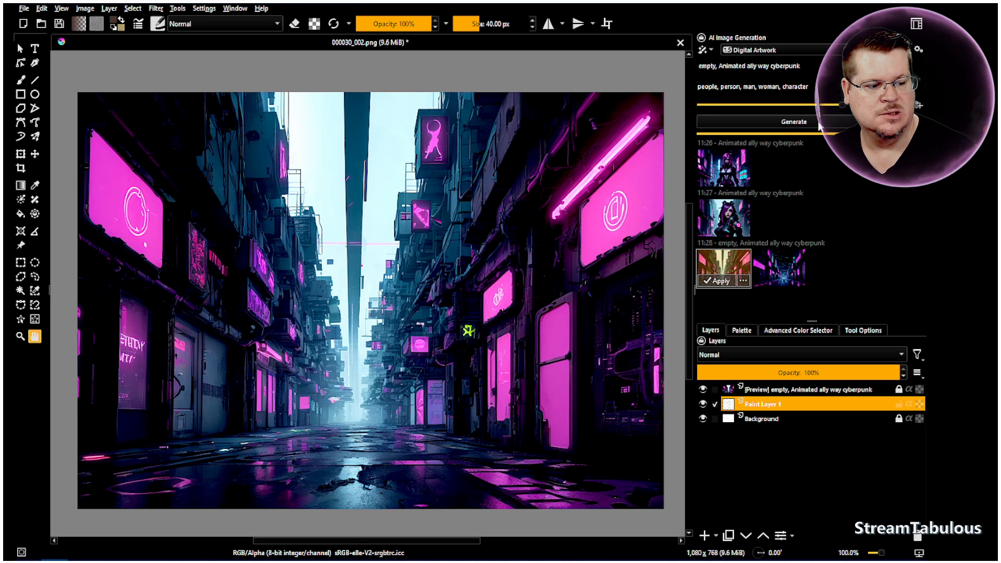
- Compare the two empty alley results and apply the first one as a layer
{"action": "left_click", "coordinate": [776, 276]}
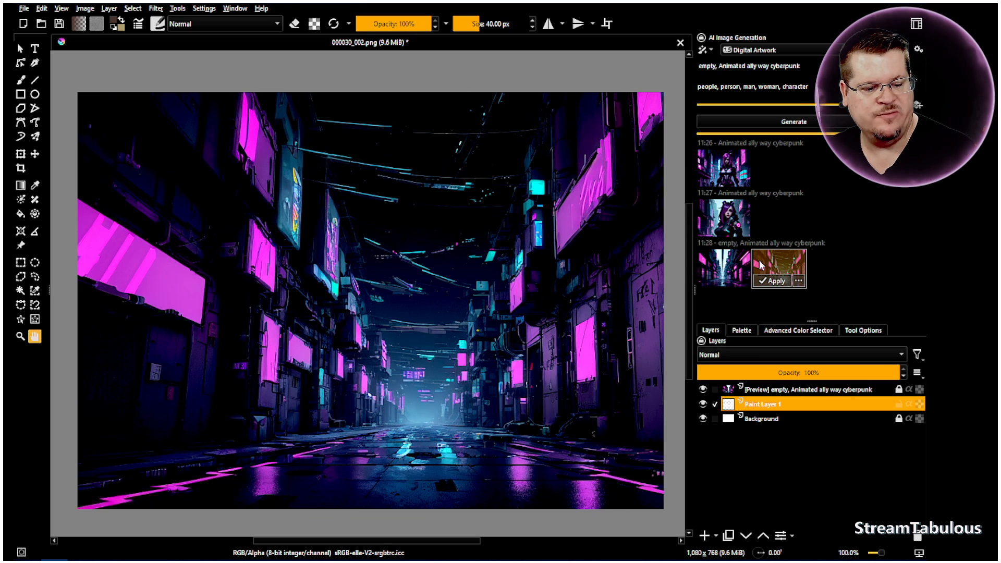
{"action": "left_click", "coordinate": [728, 272]}
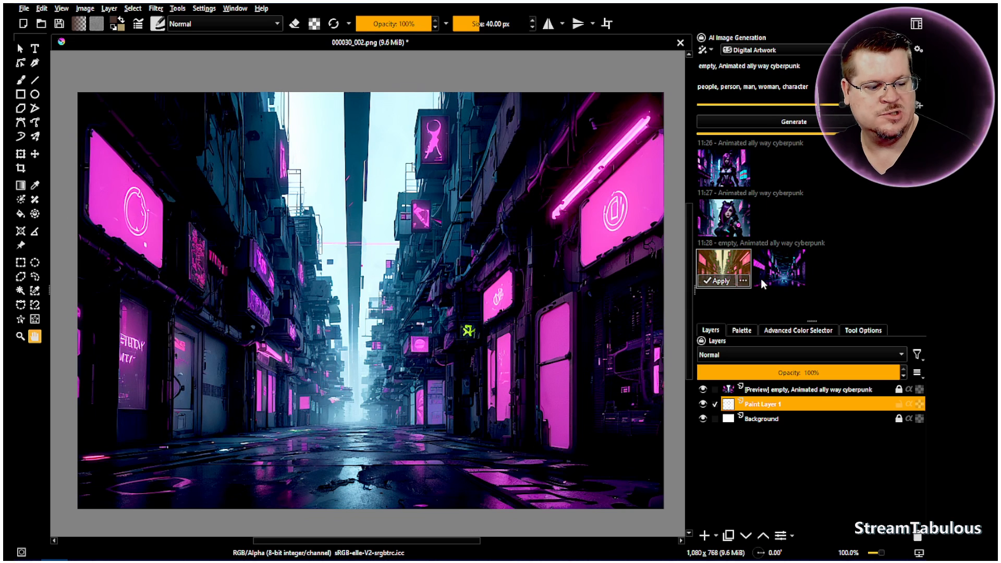
{"action": "left_click", "coordinate": [717, 281]}
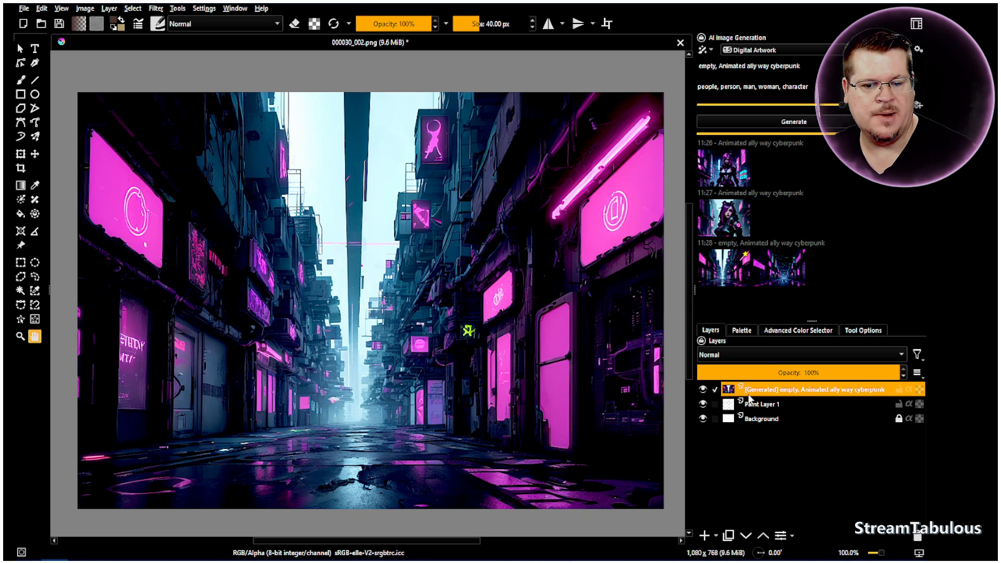
- Insert the mannequin image 000 (11).png into the document as a new layer
{"action": "mouse_move", "coordinate": [749, 399]}
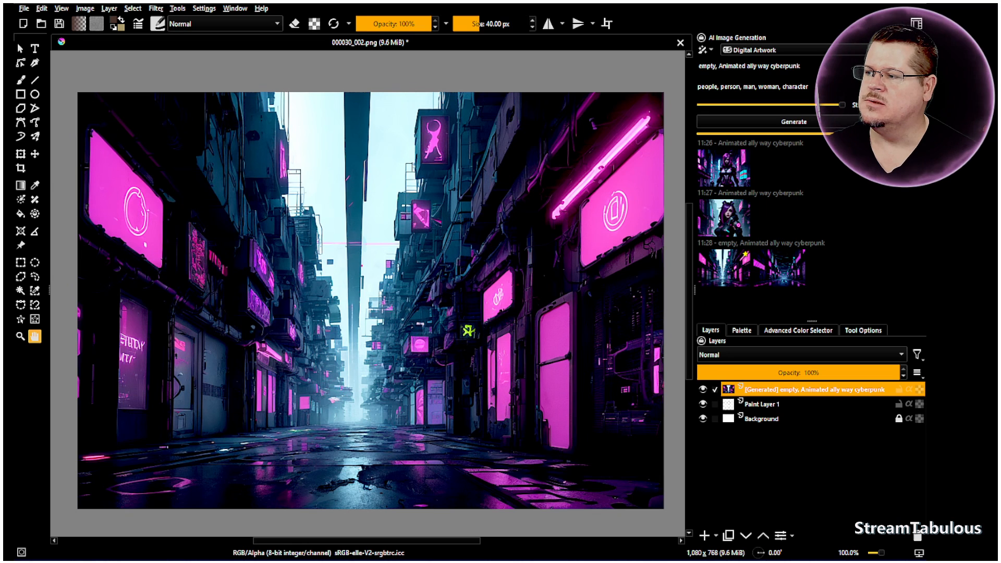
{"action": "left_click_drag", "start_coordinate": [751, 267], "coordinate": [349, 374]}
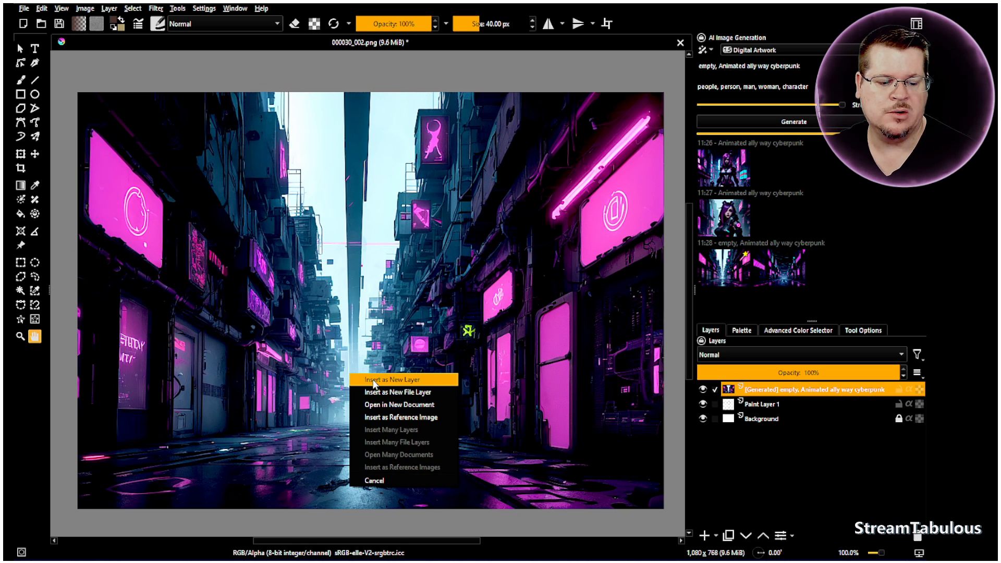
{"action": "left_click", "coordinate": [374, 381]}
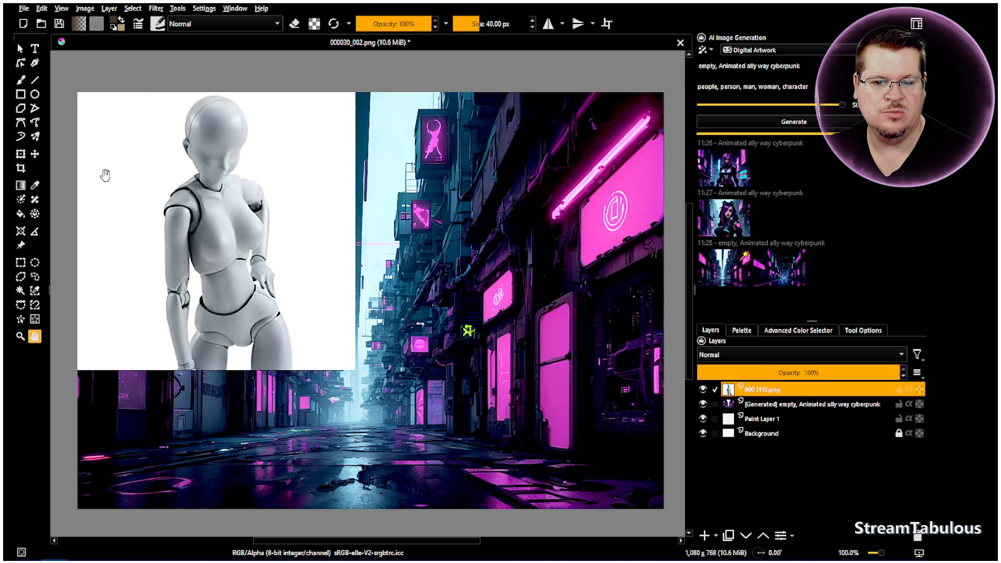
- Transform the mannequin layer, enlarging it and placing it near the middle of the alley with its base at the canvas's lower edge
{"action": "left_click", "coordinate": [20, 155]}
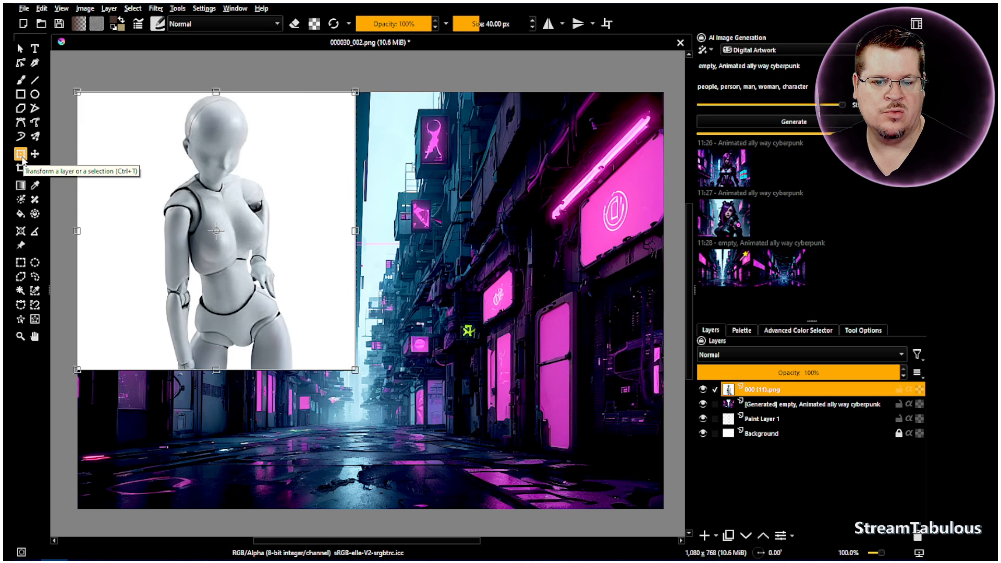
{"action": "left_click_drag", "start_coordinate": [355, 369], "coordinate": [390, 413]}
{"action": "left_click_drag", "start_coordinate": [310, 230], "coordinate": [410, 329]}
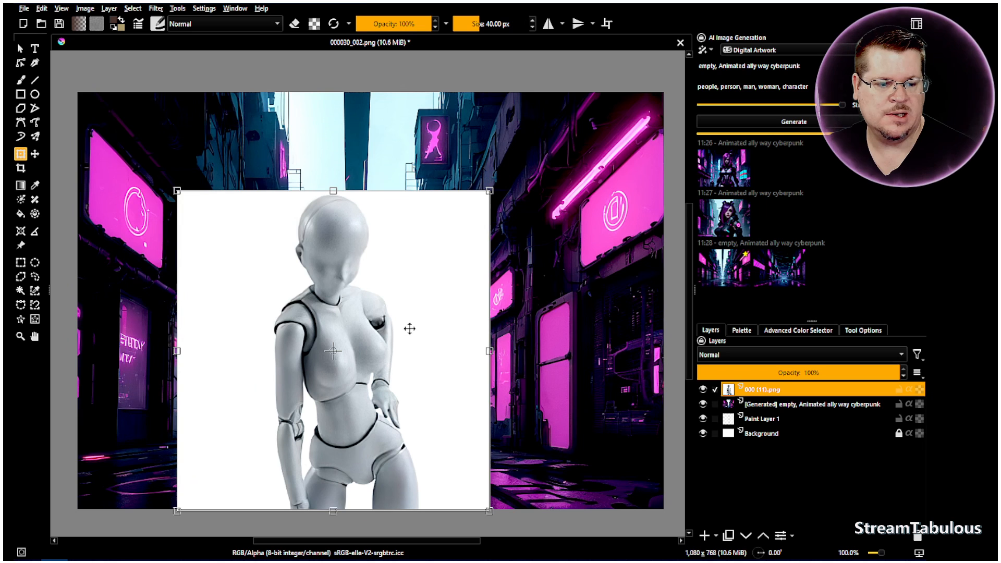
{"action": "left_click_drag", "start_coordinate": [490, 191], "coordinate": [530, 164]}
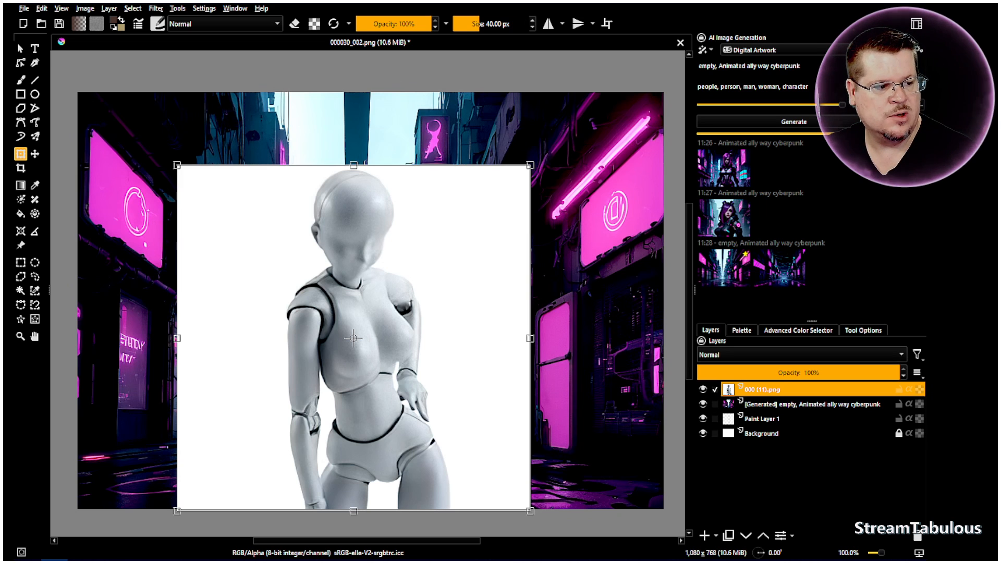
- Add a control layer that uses 000 (11).png and set its type to Pose
{"action": "left_click", "coordinate": [891, 2]}
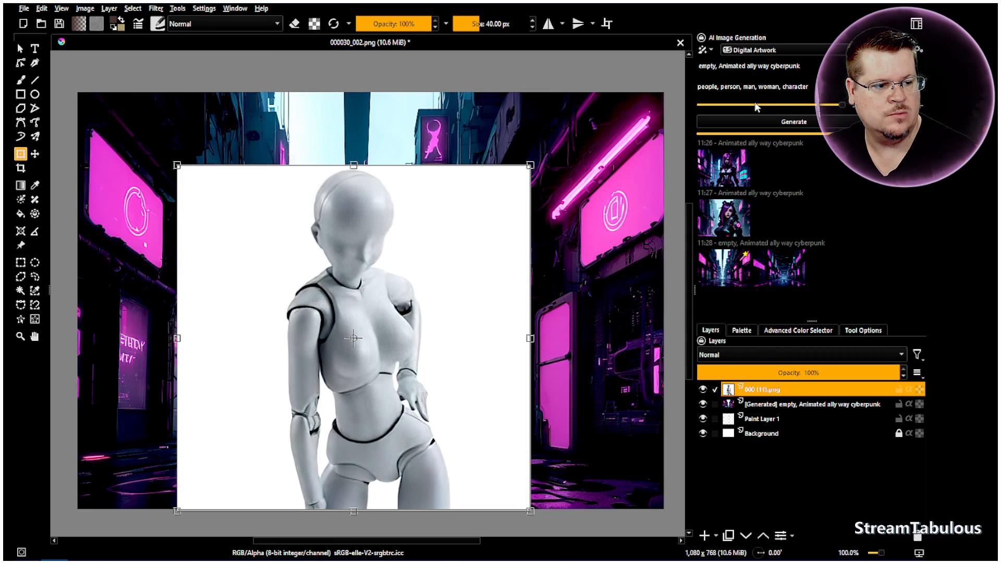
{"action": "left_click", "coordinate": [751, 97]}
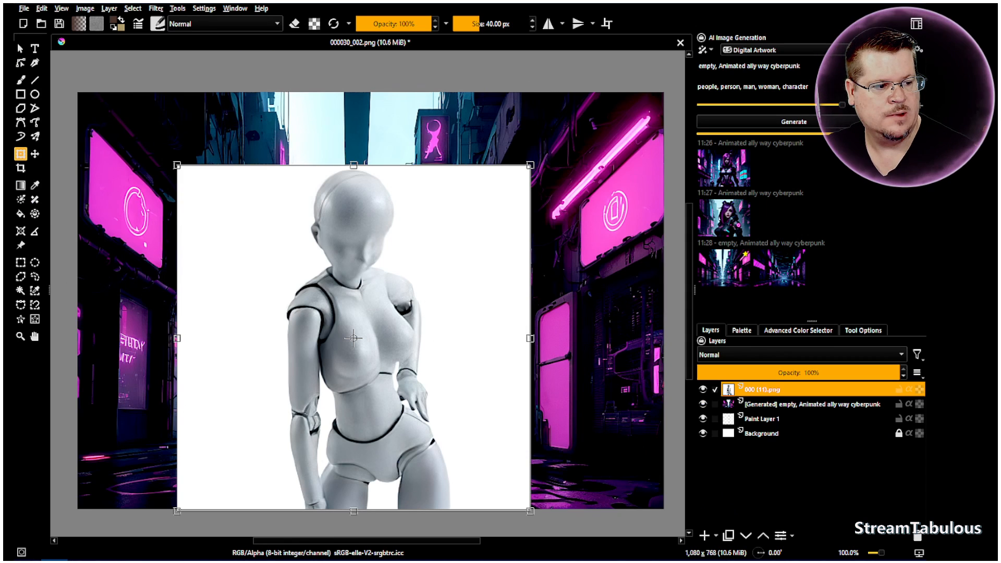
{"action": "left_click", "coordinate": [921, 107]}
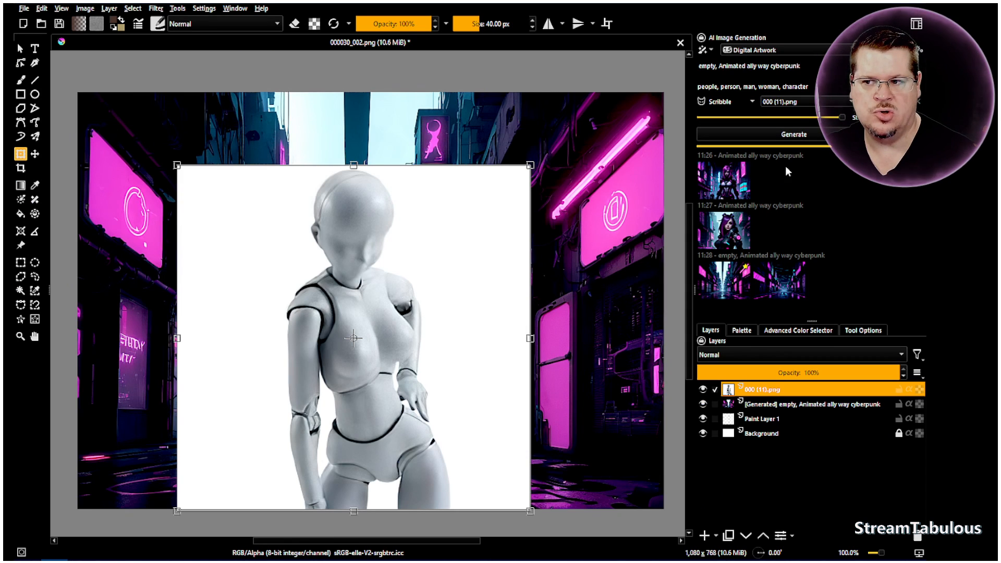
{"action": "left_click", "coordinate": [727, 100]}
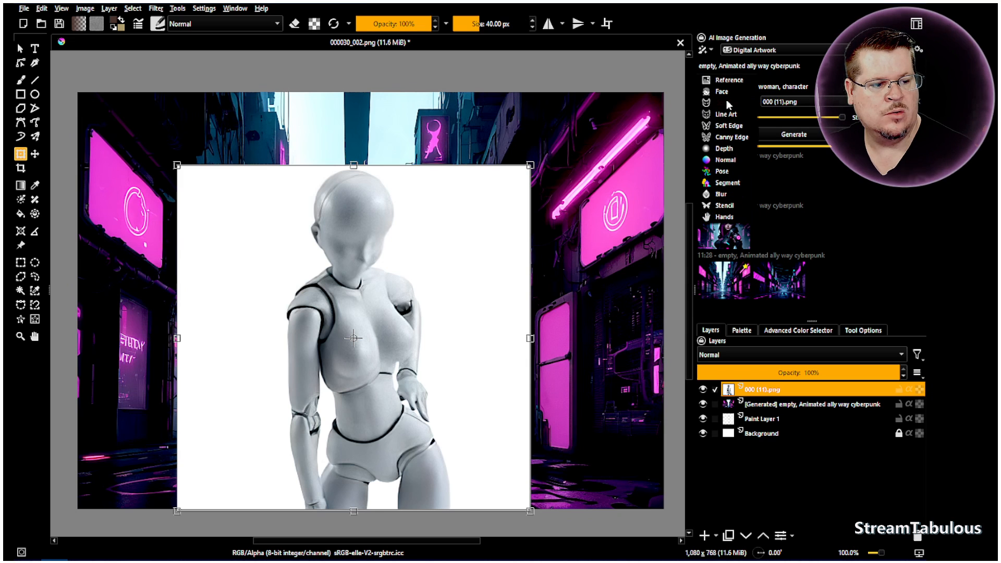
{"action": "left_click", "coordinate": [726, 101]}
{"action": "left_click", "coordinate": [728, 104]}
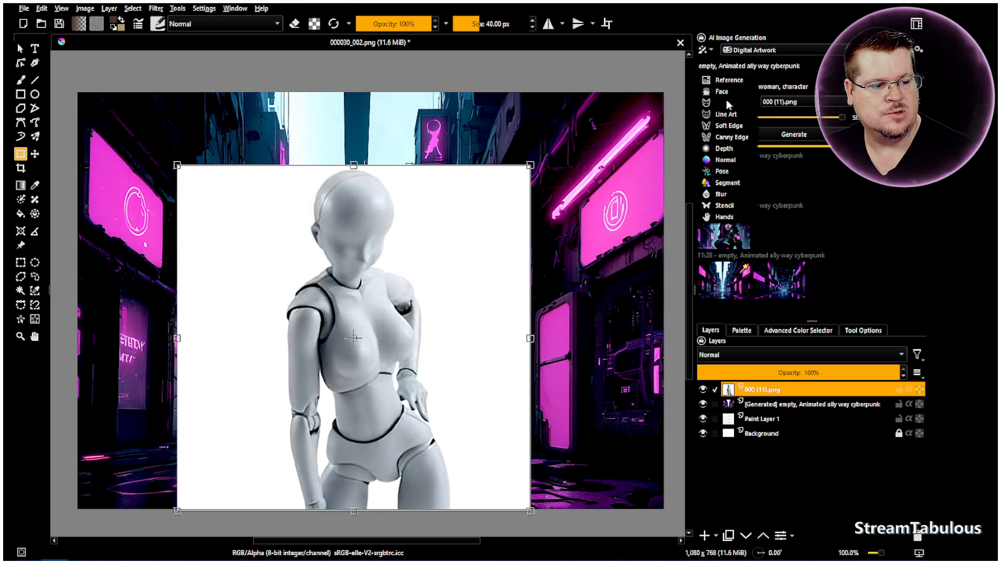
{"action": "left_click", "coordinate": [727, 171]}
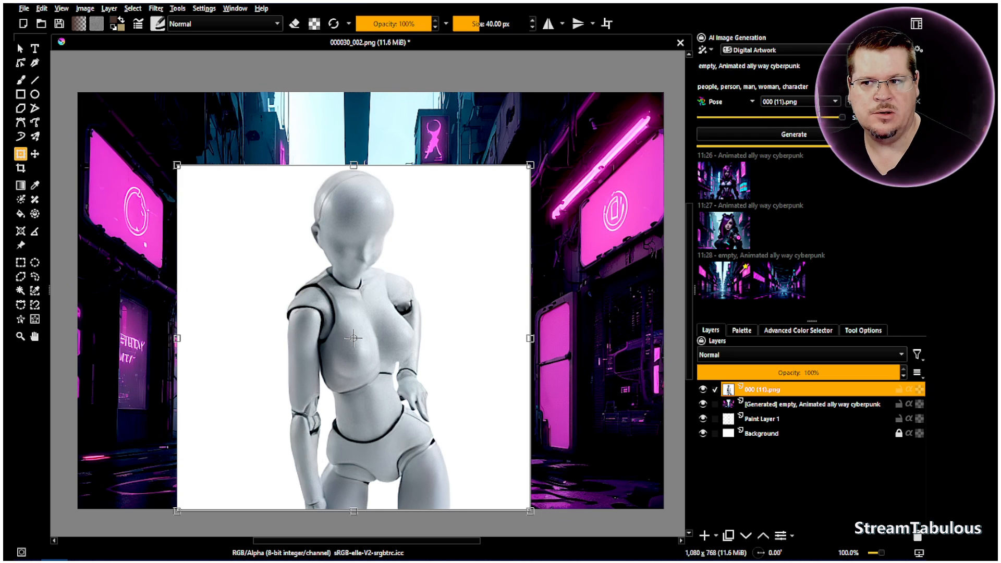
- Generate the pose control layer from the current image and check the skeleton with the mannequin temporarily hidden
{"action": "left_click", "coordinate": [889, 2]}
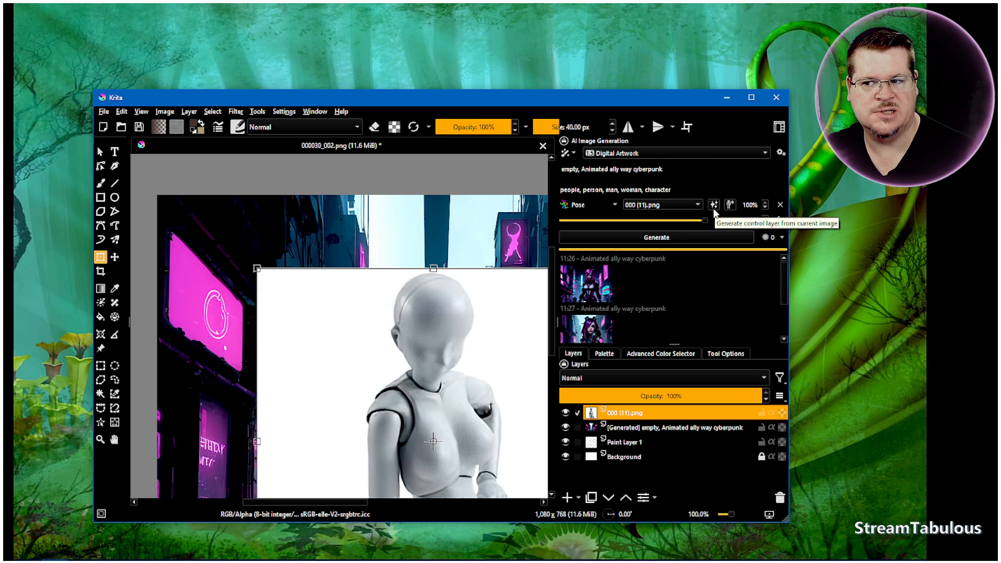
{"action": "left_click", "coordinate": [751, 97]}
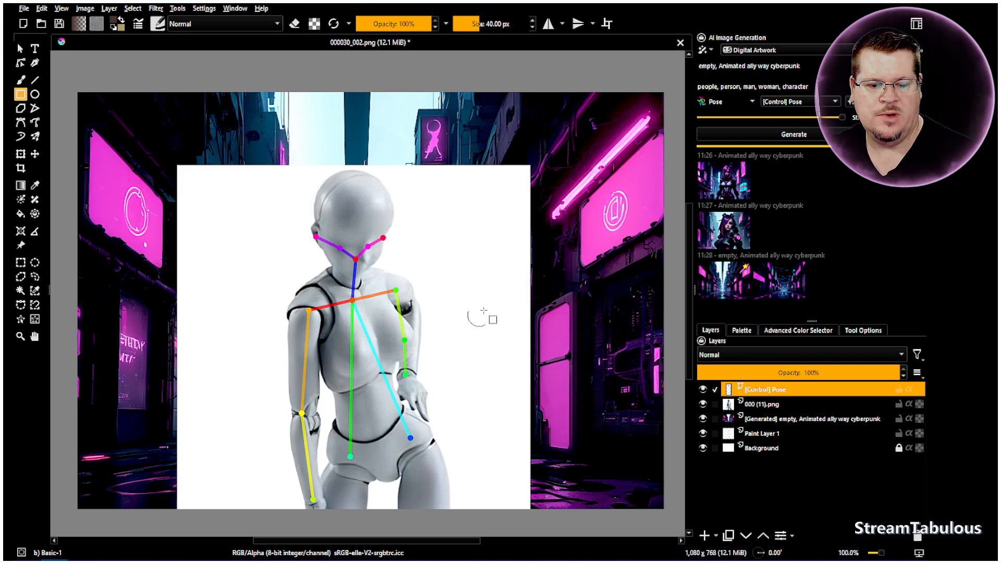
{"action": "left_click", "coordinate": [703, 404]}
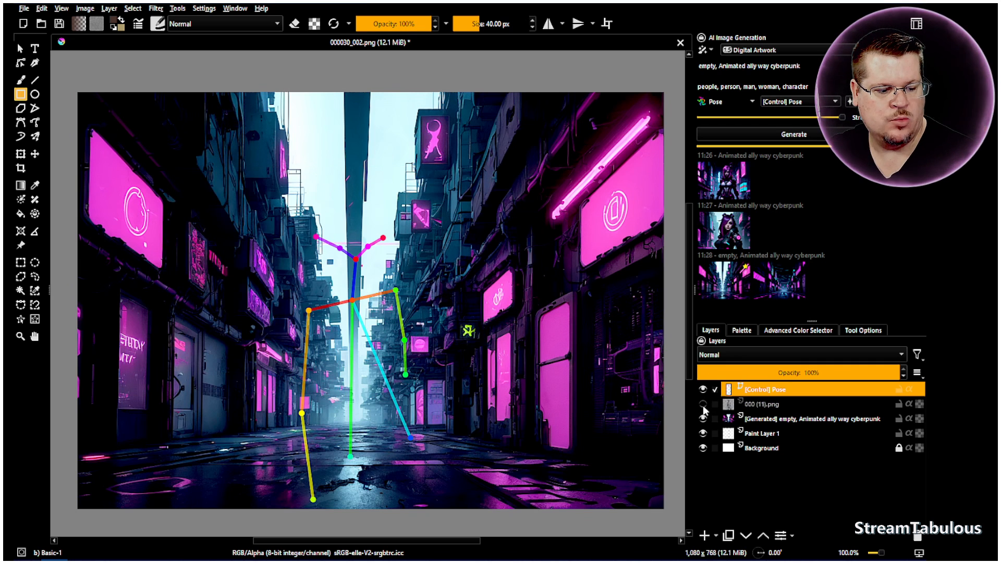
{"action": "left_click", "coordinate": [703, 404]}
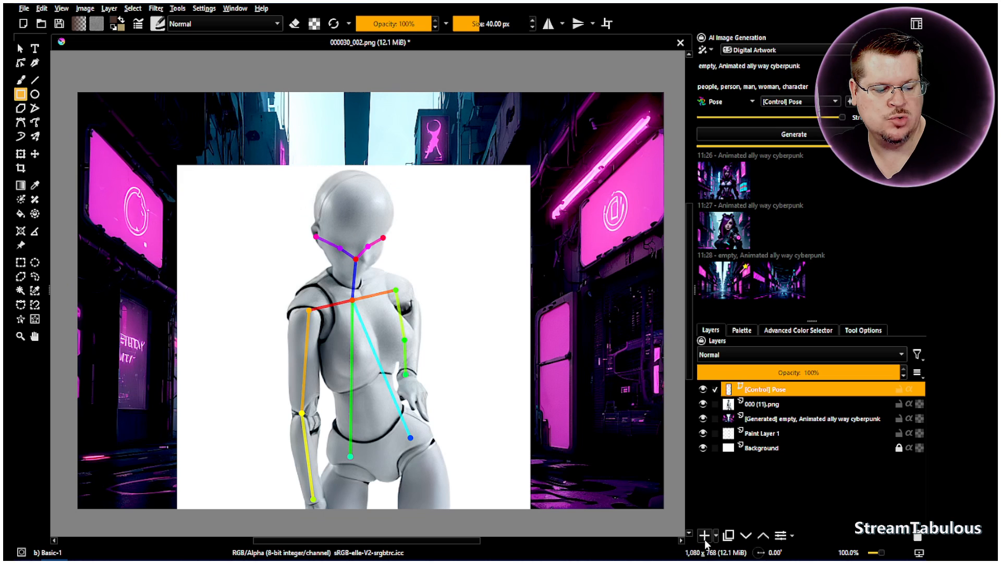
- Add a new paint layer on top and make a loose freehand selection around the mannequin
{"action": "left_click", "coordinate": [705, 536]}
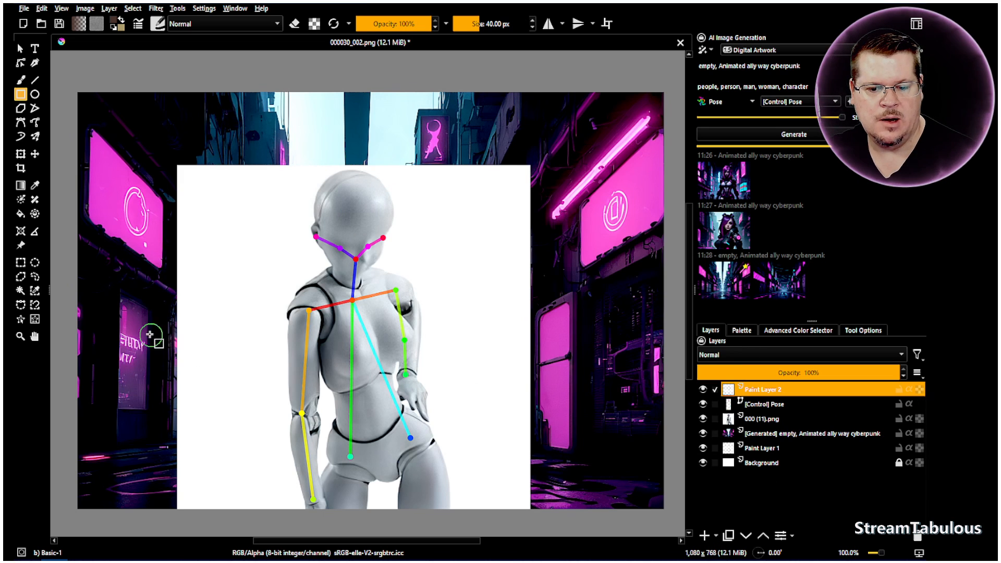
{"action": "left_click", "coordinate": [35, 278]}
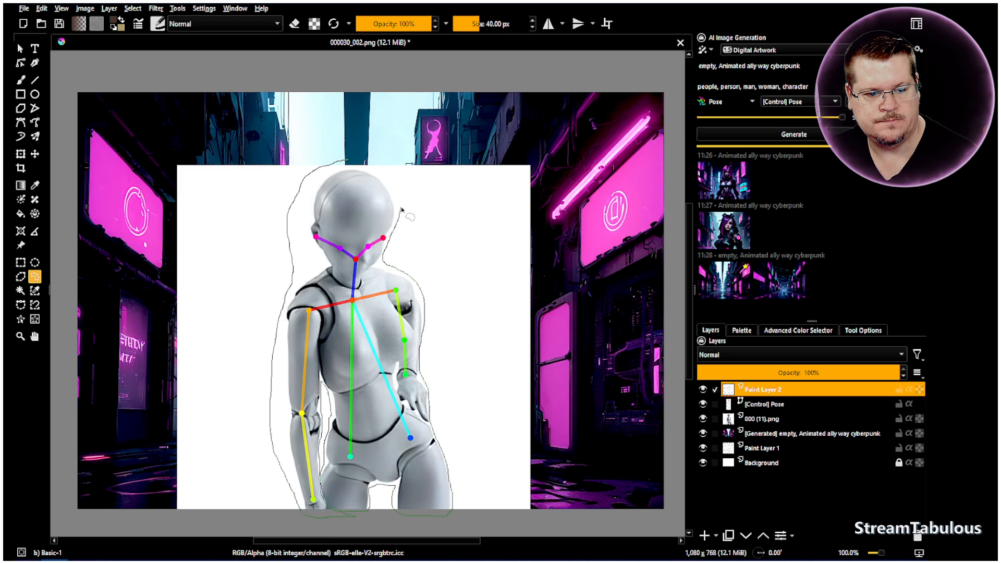
{"action": "left_click_drag", "start_coordinate": [347, 160], "coordinate": [350, 163]}
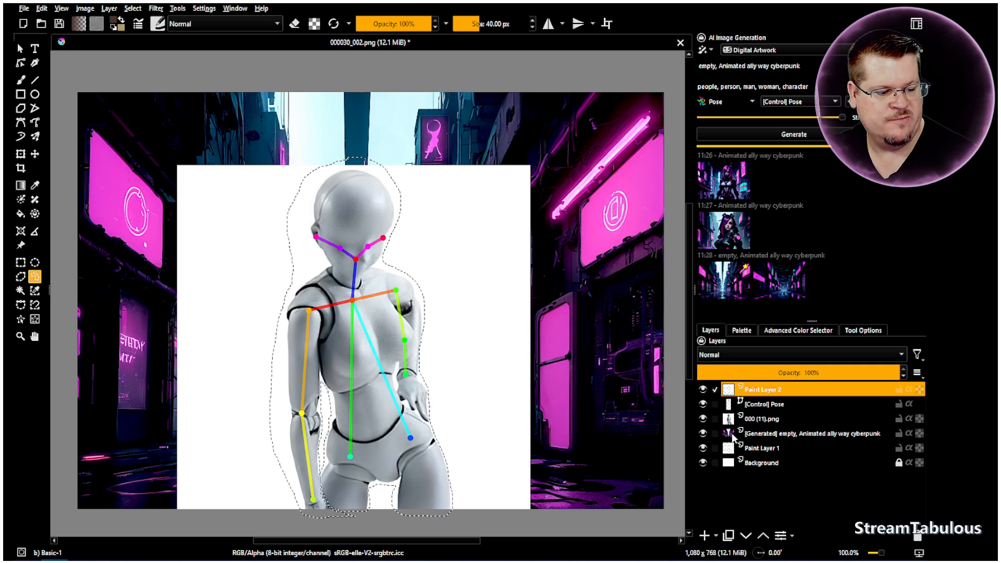
- Hide the 000 (11).png mannequin layer and replace the prompt with "cyberpunk female robotic implants"
{"action": "left_click", "coordinate": [703, 418]}
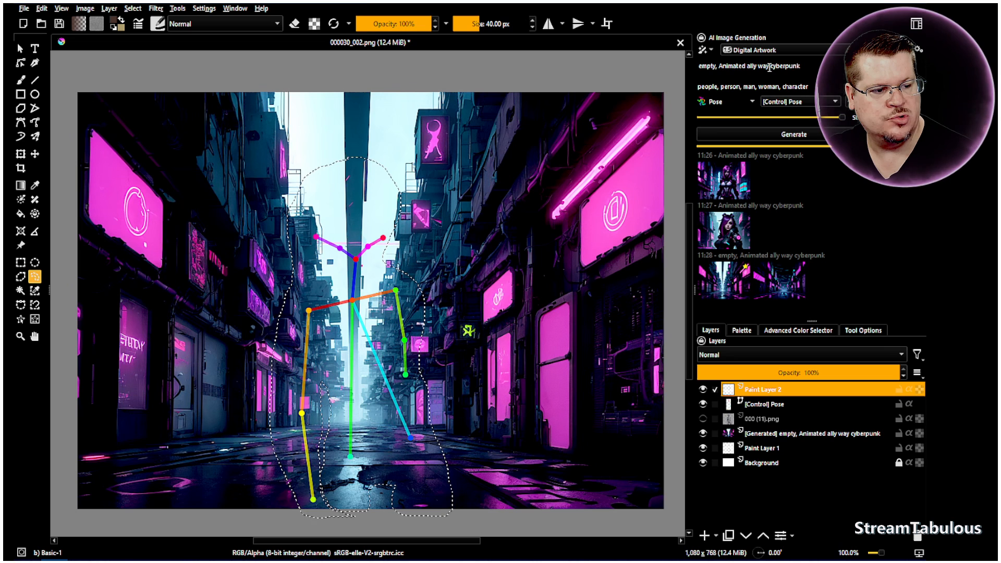
{"action": "left_click_drag", "start_coordinate": [769, 67], "coordinate": [672, 70]}
{"action": "key", "text": "BackSpace"}
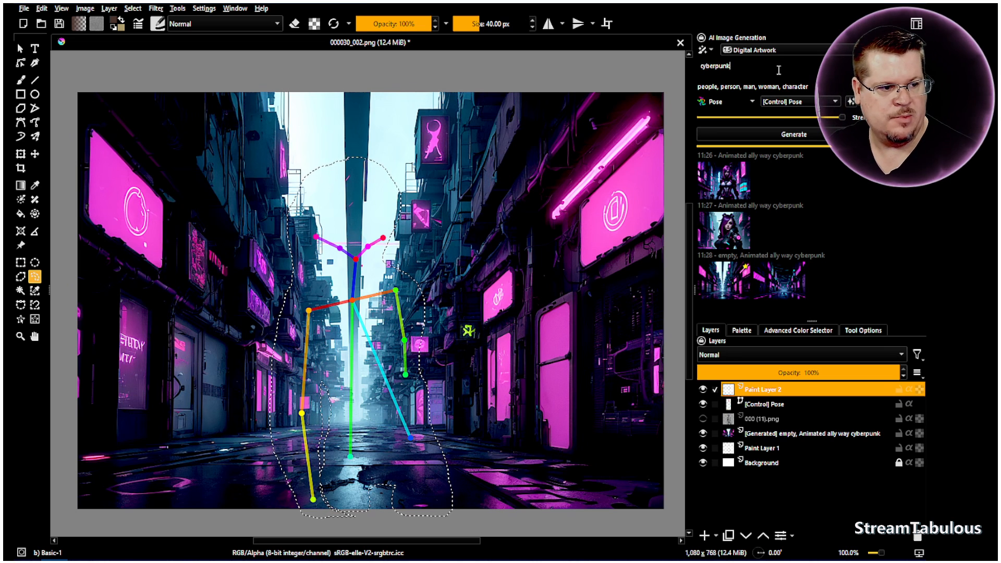
{"action": "left_click", "coordinate": [778, 70]}
{"action": "type", "text": "female robotic implants"}
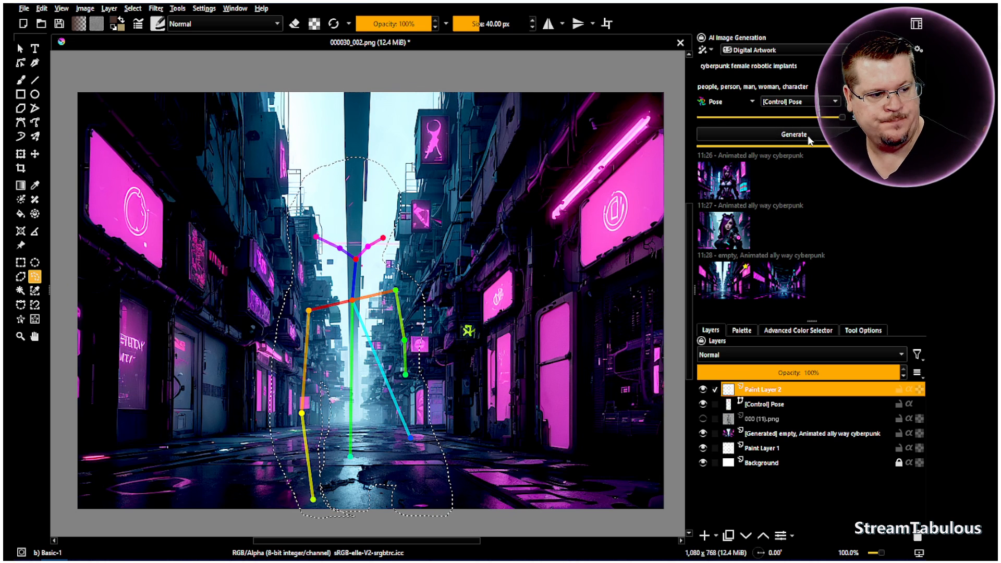
- Lower the generation strength to 30%, generate inside the selection, and preview the second variant
{"action": "left_click_drag", "start_coordinate": [840, 117], "coordinate": [740, 116]}
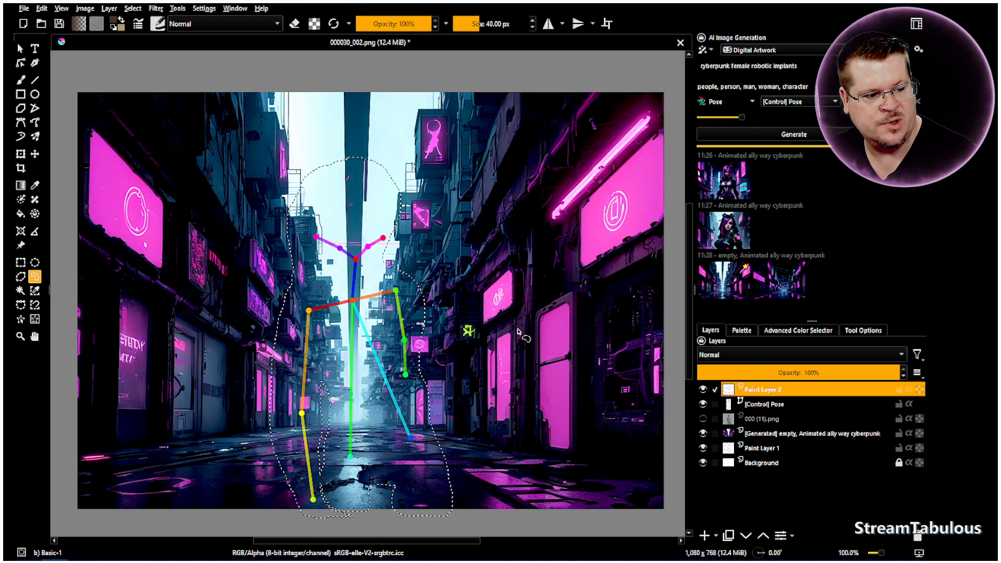
{"action": "left_click", "coordinate": [806, 132]}
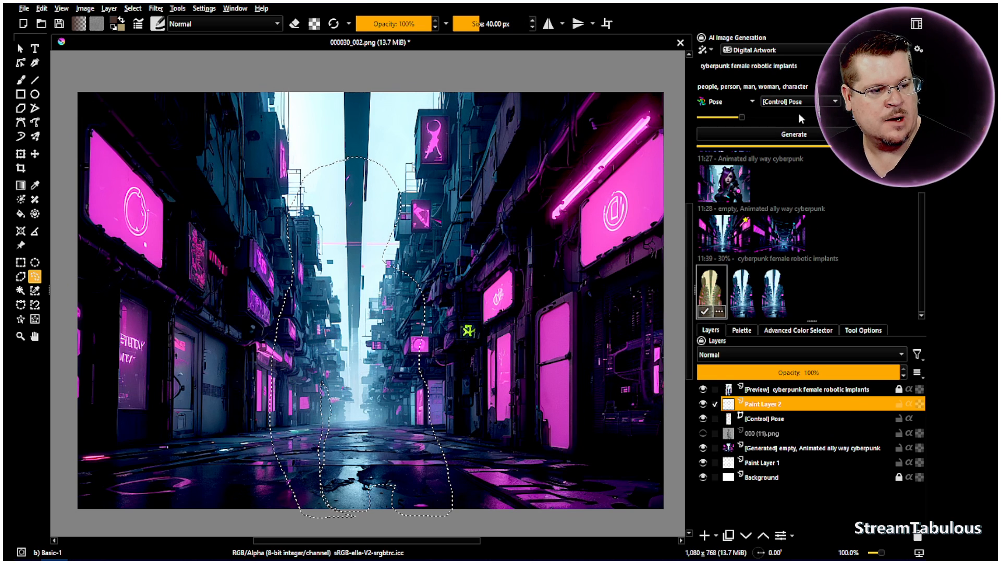
{"action": "left_click", "coordinate": [742, 292]}
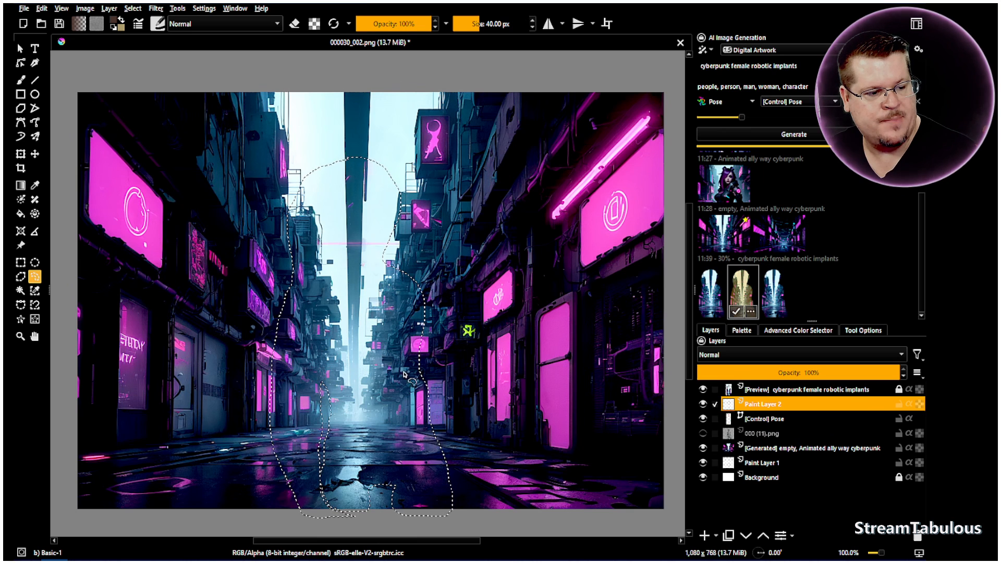
- Clear the negative prompt and generate again at 30% strength
{"action": "left_click_drag", "start_coordinate": [812, 88], "coordinate": [672, 83]}
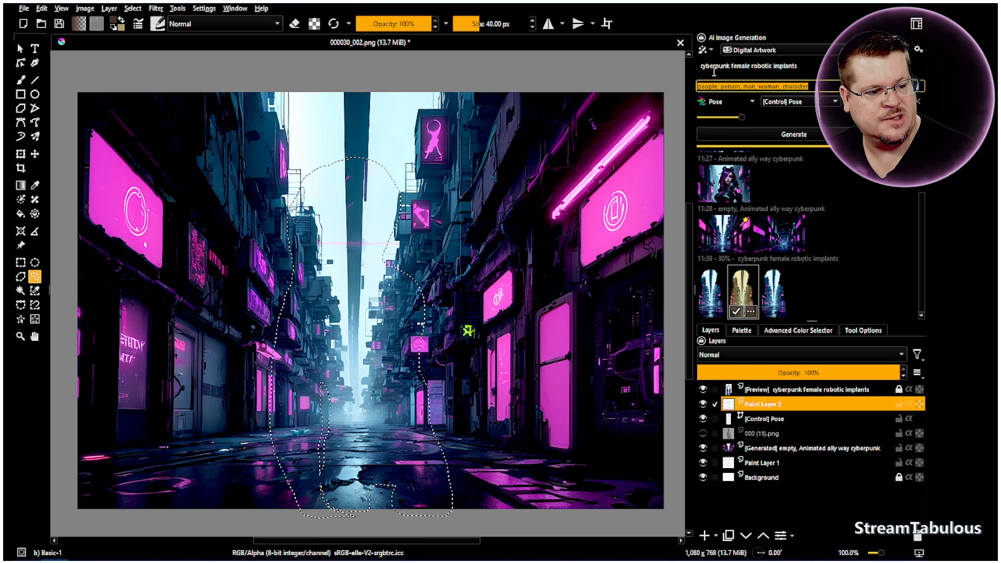
{"action": "key", "text": "BackSpace"}
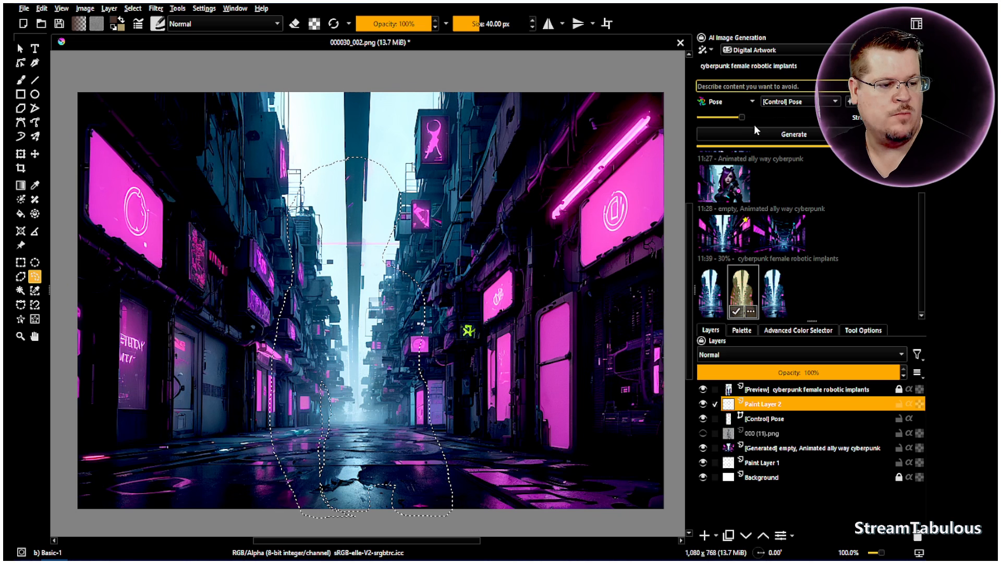
{"action": "left_click", "coordinate": [768, 133]}
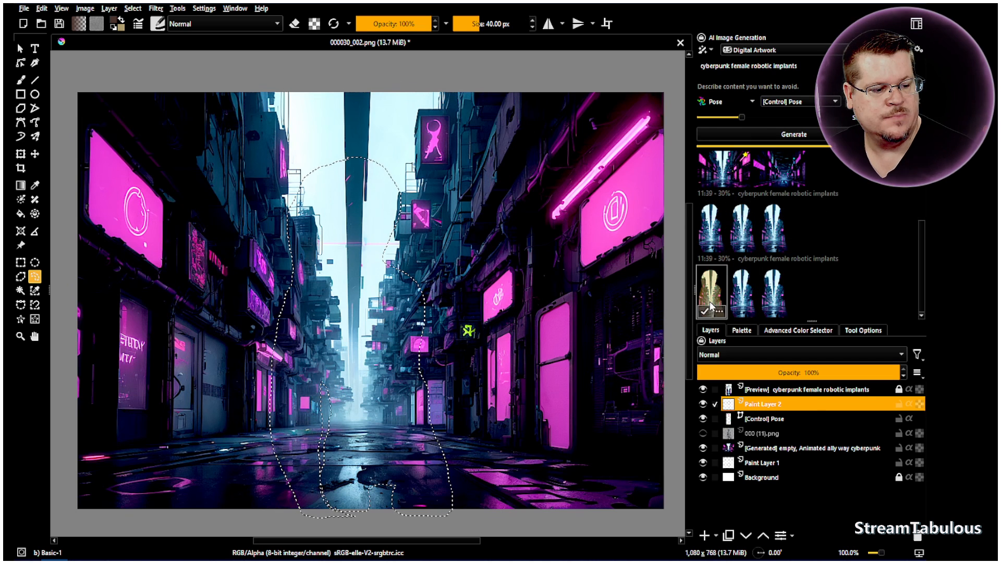
- Raise the strength to 60% and generate another set of variants
{"action": "left_click", "coordinate": [759, 116]}
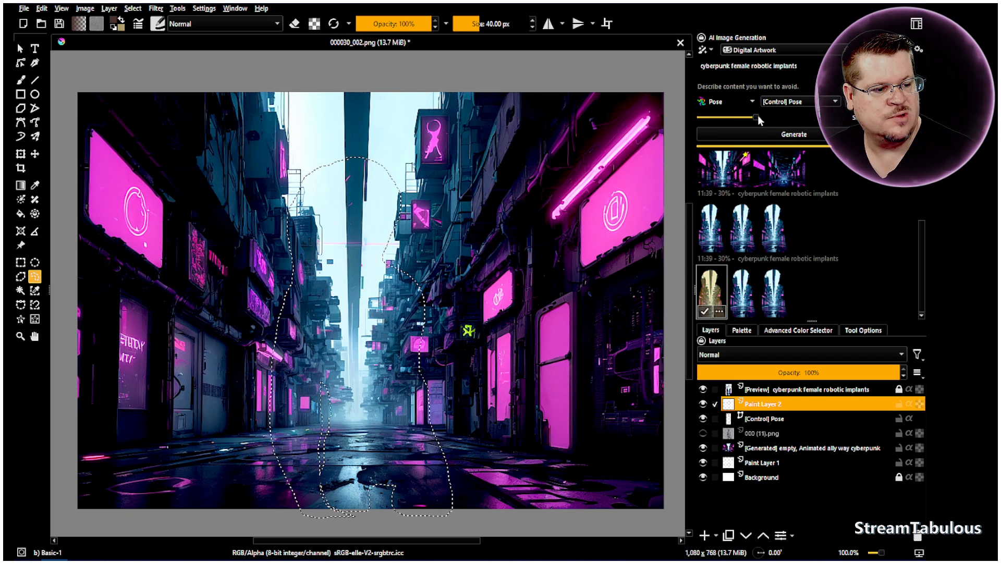
{"action": "scroll", "coordinate": [760, 116], "scroll_direction": "up", "scroll_amount": 1}
{"action": "left_click", "coordinate": [783, 134]}
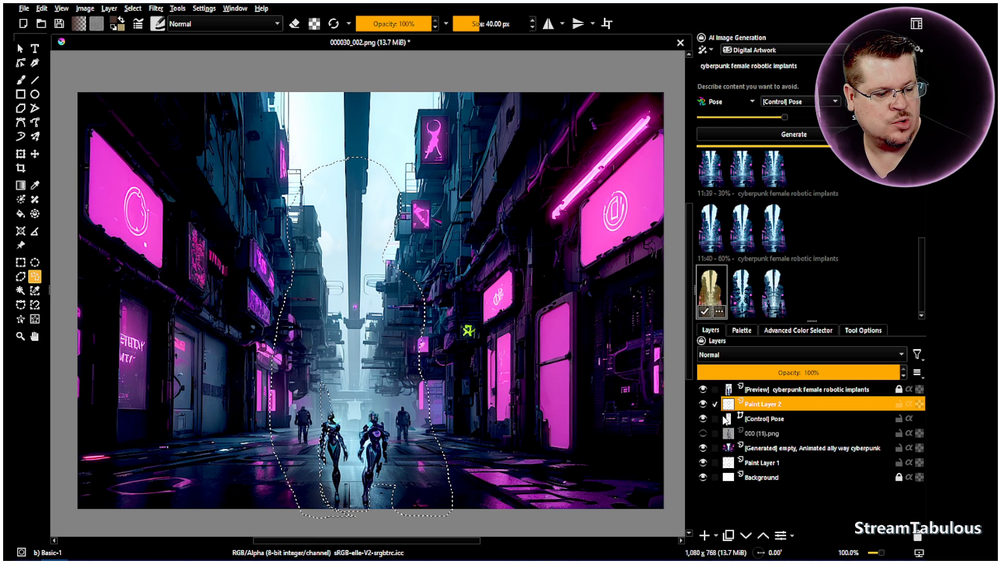
- Hide Paint Layer 2 and the preview layer, and make the [Control] Pose layer active
{"action": "left_click", "coordinate": [703, 405]}
{"action": "left_click", "coordinate": [725, 419]}
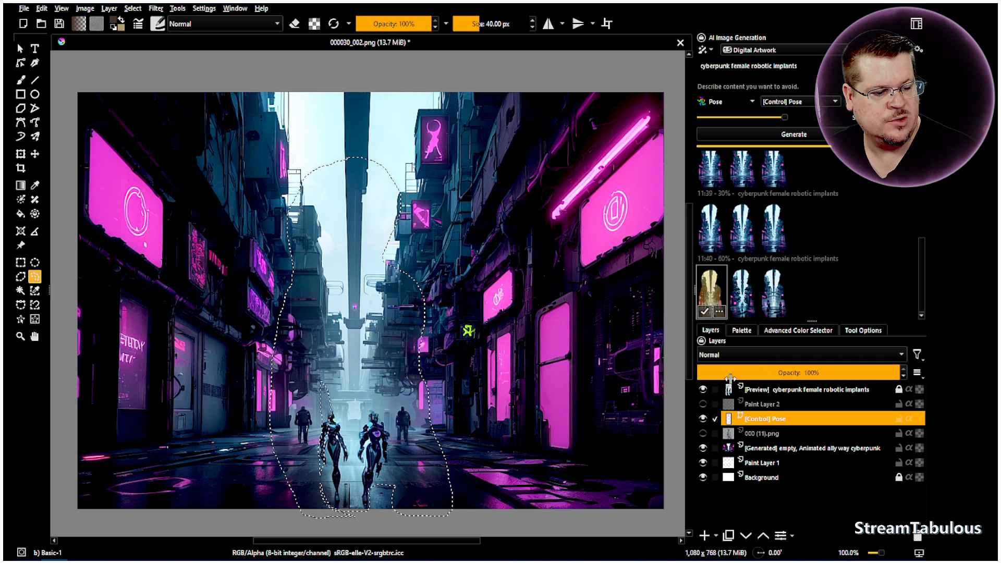
{"action": "left_click", "coordinate": [703, 390]}
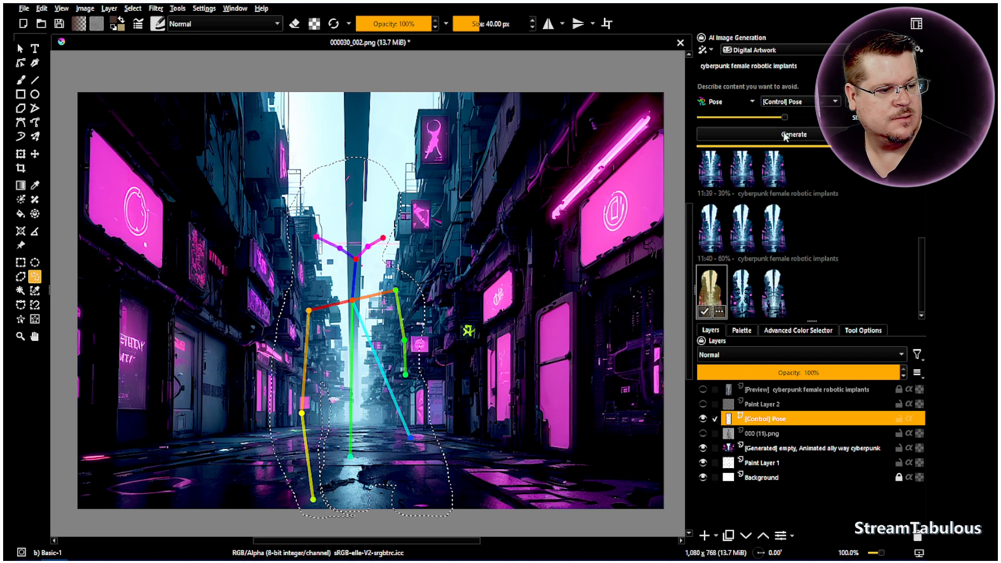
- Raise the strength to 70%, change the prompt to "cyberpunk 1female, robotic implants", and generate new variants
{"action": "left_click_drag", "start_coordinate": [789, 118], "coordinate": [800, 118]}
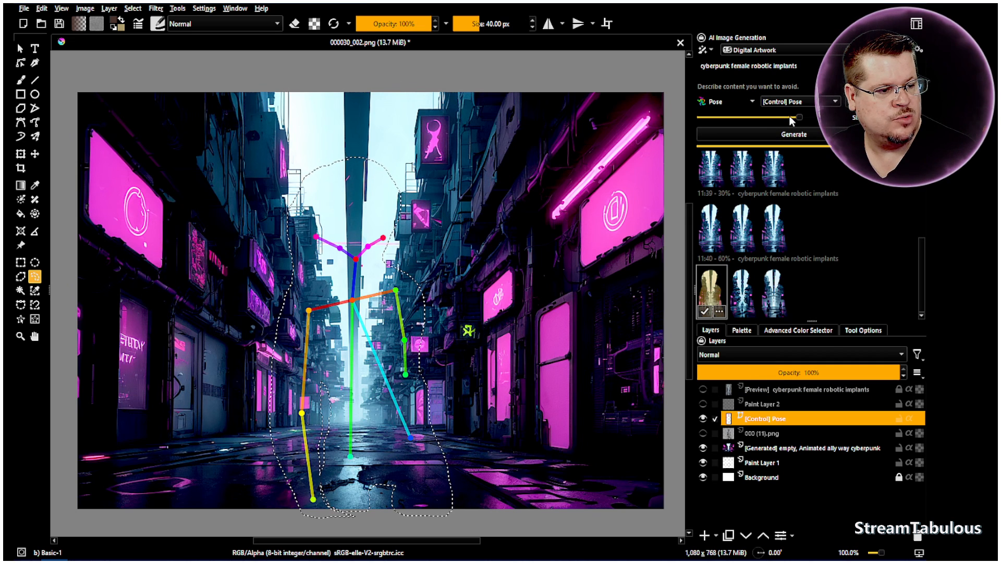
{"action": "left_click", "coordinate": [733, 65]}
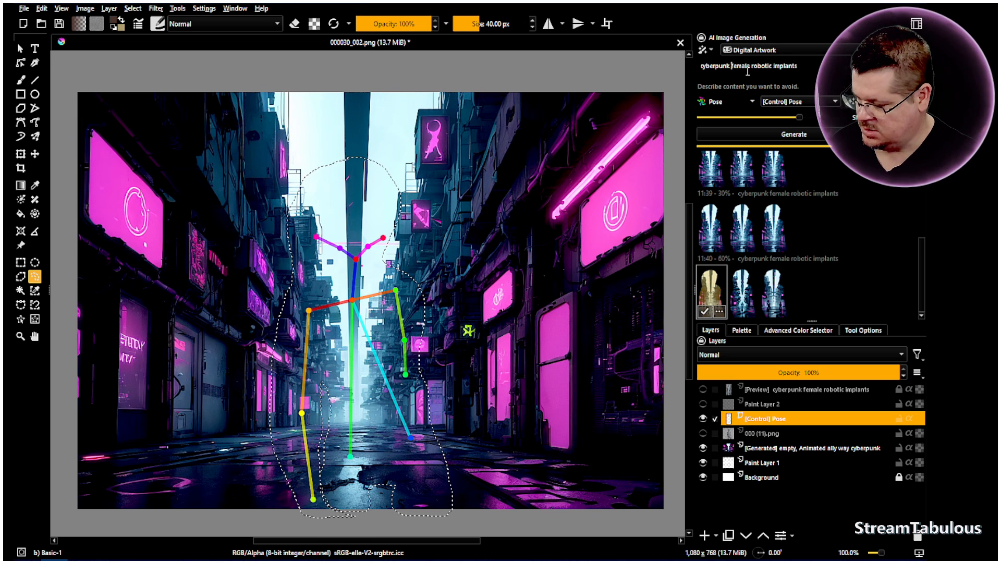
{"action": "type", "text": "1"}
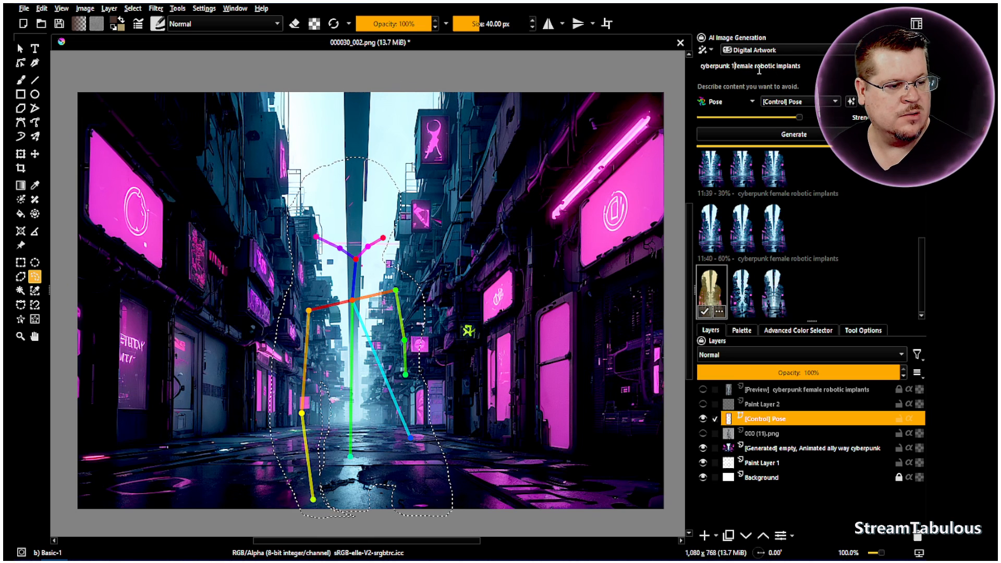
{"action": "left_click", "coordinate": [778, 66]}
{"action": "left_click", "coordinate": [754, 66]}
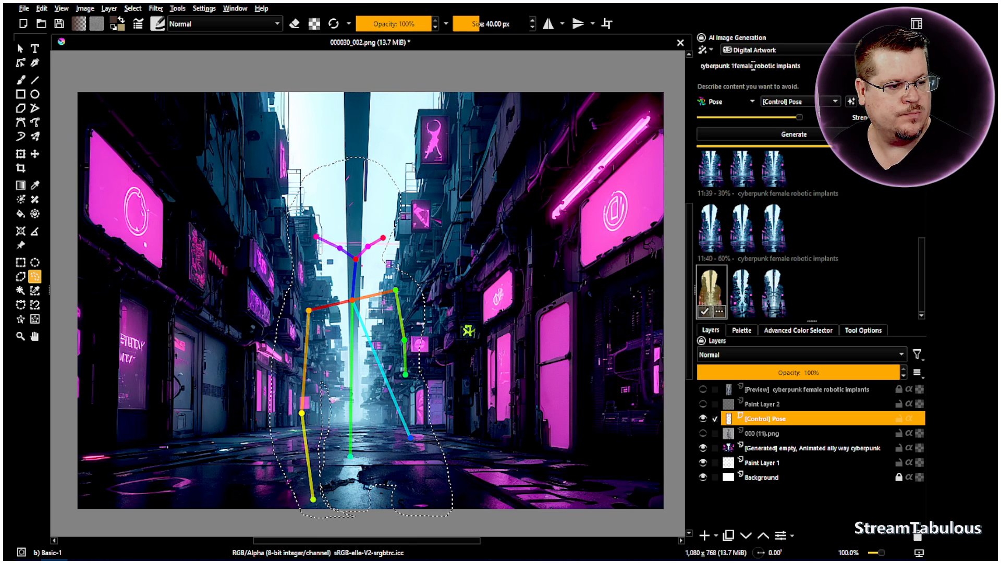
{"action": "type", "text": ","}
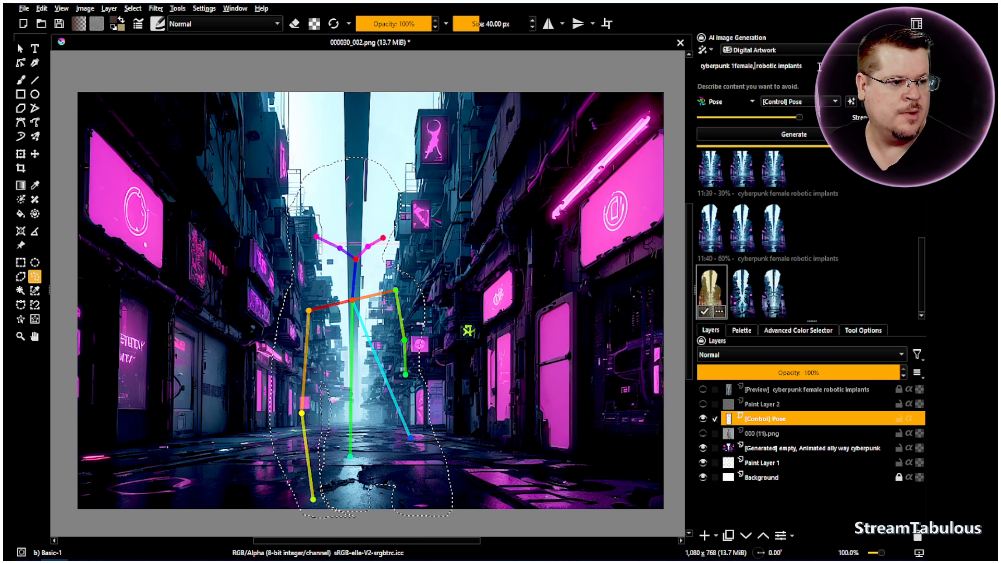
{"action": "left_click", "coordinate": [818, 134]}
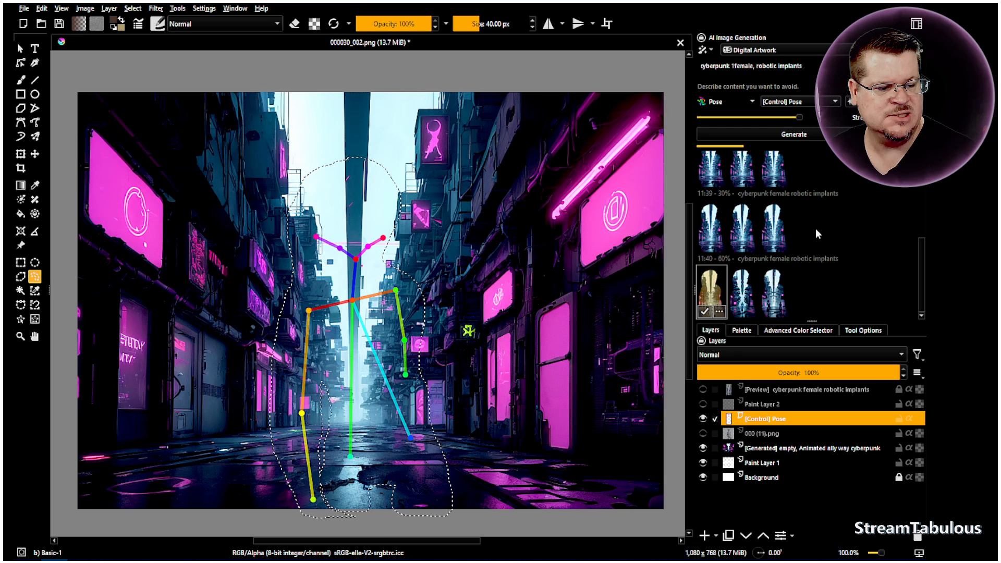
- Preview the 60% strength variants and compare them with the pose skeleton by toggling the preview layer's visibility
{"action": "left_click", "coordinate": [749, 292]}
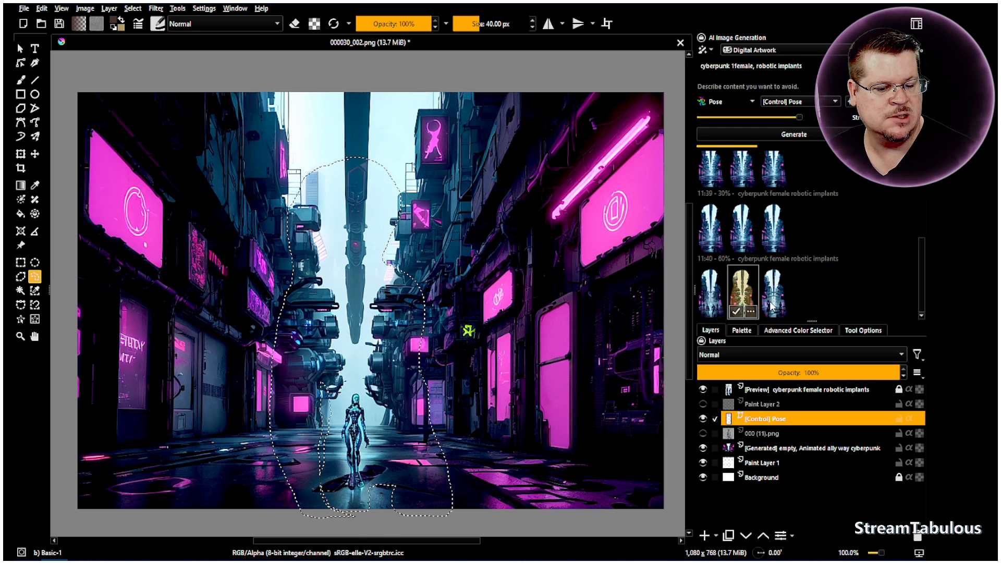
{"action": "left_click", "coordinate": [770, 294]}
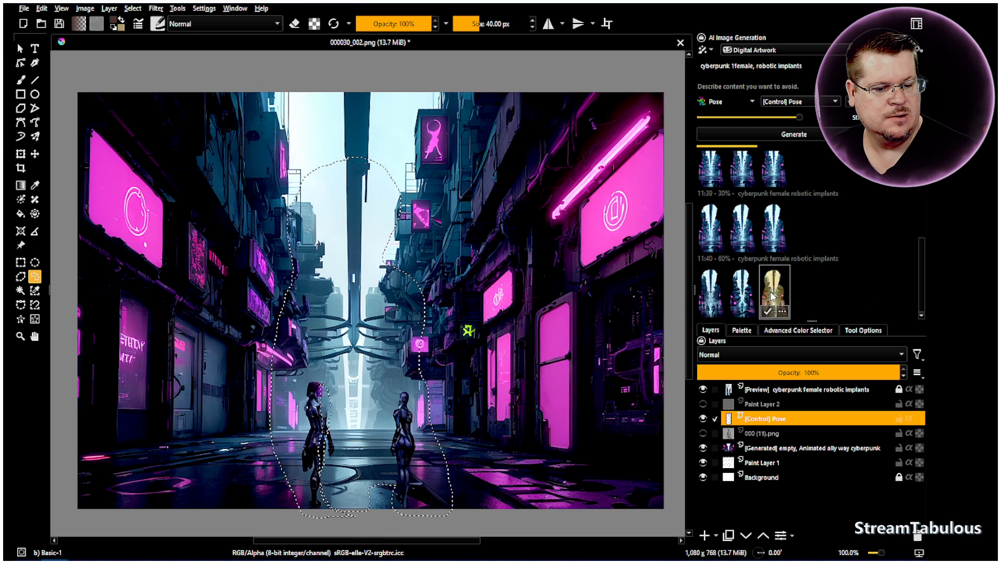
{"action": "left_click", "coordinate": [704, 299]}
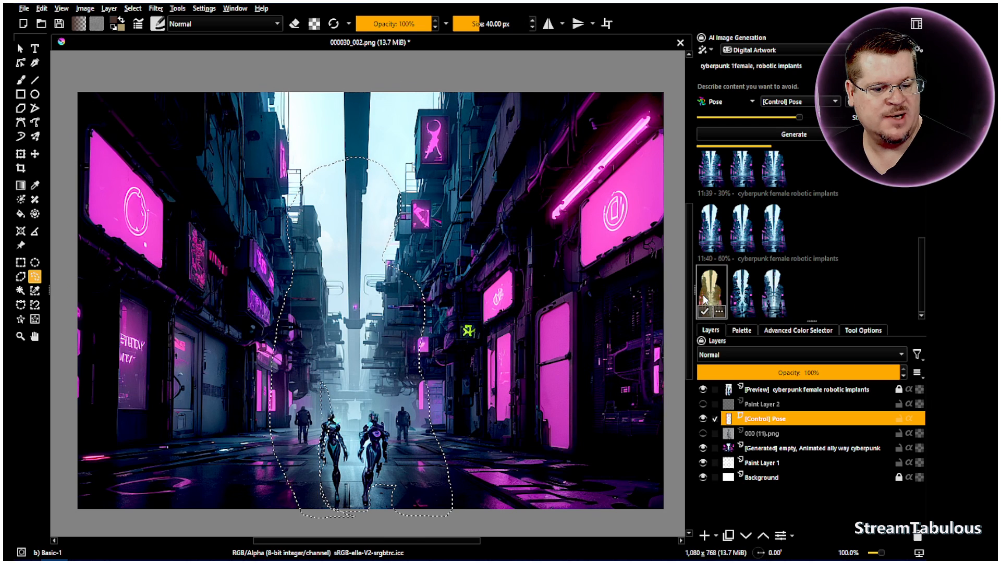
{"action": "left_click", "coordinate": [703, 389]}
{"action": "left_click", "coordinate": [703, 389]}
{"action": "left_click", "coordinate": [702, 390]}
{"action": "left_click", "coordinate": [702, 390]}
{"action": "left_click", "coordinate": [702, 390]}
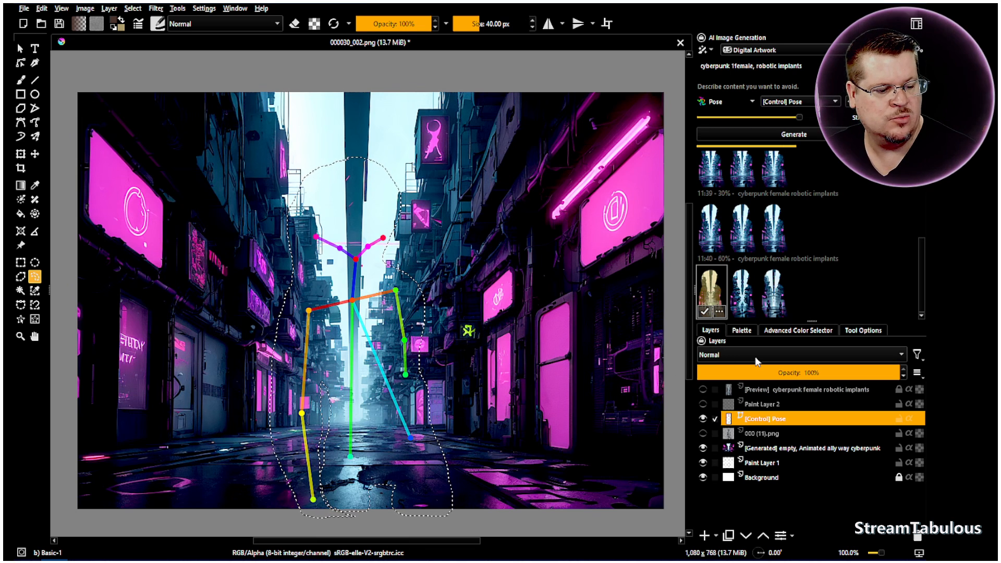
{"action": "left_click", "coordinate": [703, 389]}
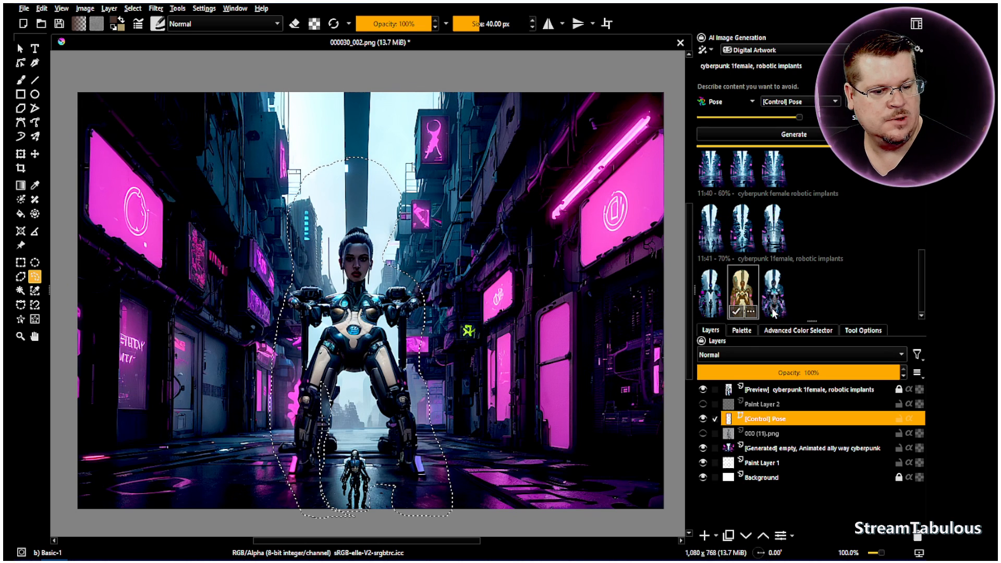
- Preview the third 70% strength variant and check its pose against the skeleton by switching the preview layer off and on
{"action": "left_click", "coordinate": [774, 295]}
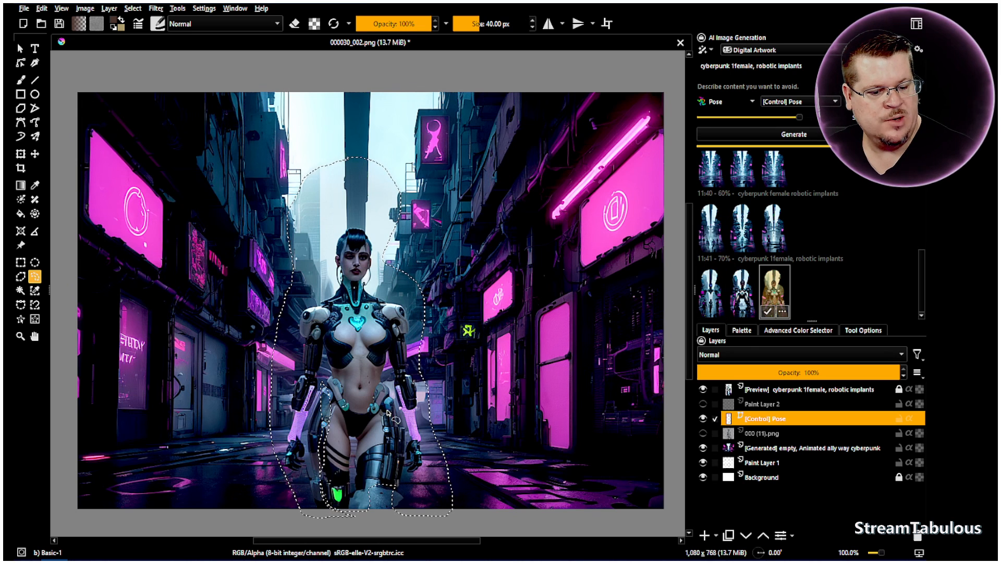
{"action": "left_click", "coordinate": [702, 389]}
{"action": "left_click", "coordinate": [702, 389]}
{"action": "left_click", "coordinate": [702, 389]}
{"action": "left_click", "coordinate": [702, 389]}
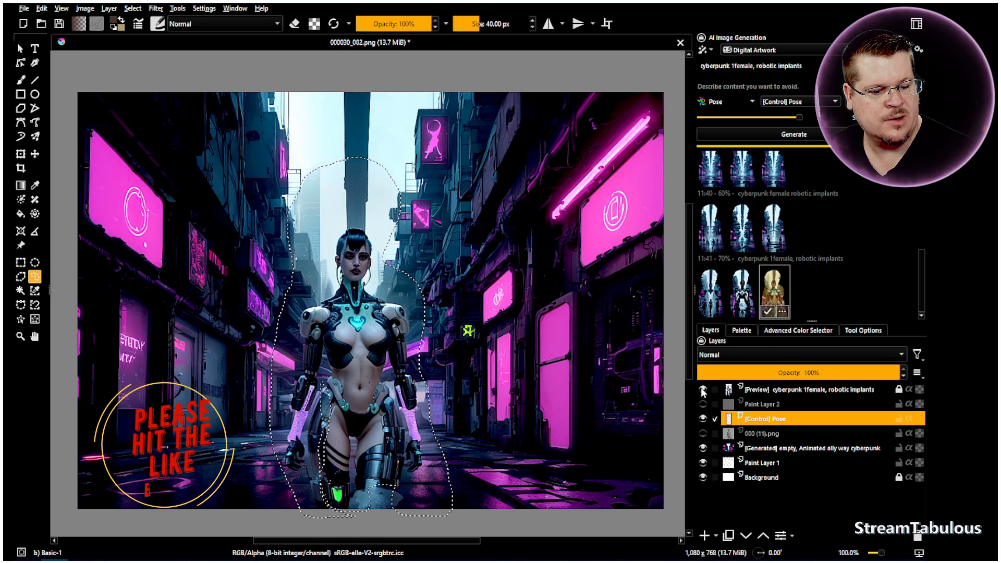
{"action": "left_click", "coordinate": [702, 389]}
{"action": "left_click", "coordinate": [702, 389]}
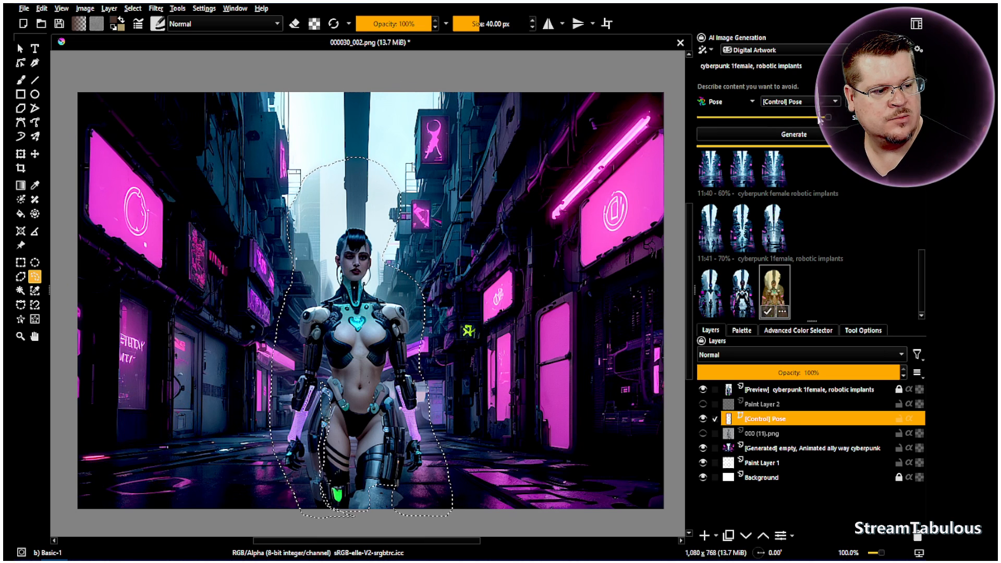
- Generate new variants at 90% strength and preview each of the three results
{"action": "left_click", "coordinate": [822, 138]}
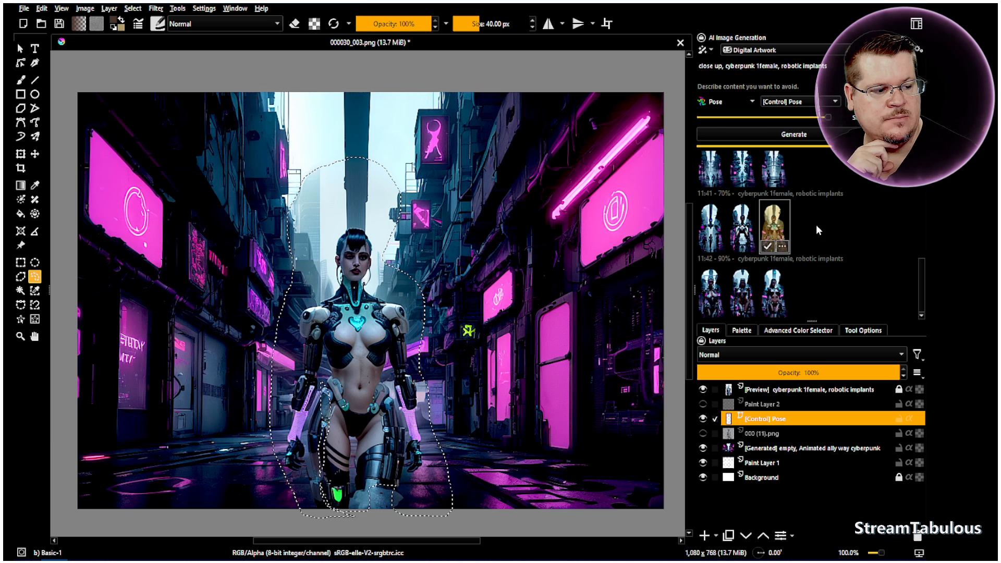
{"action": "left_click", "coordinate": [716, 301]}
{"action": "left_click", "coordinate": [742, 297]}
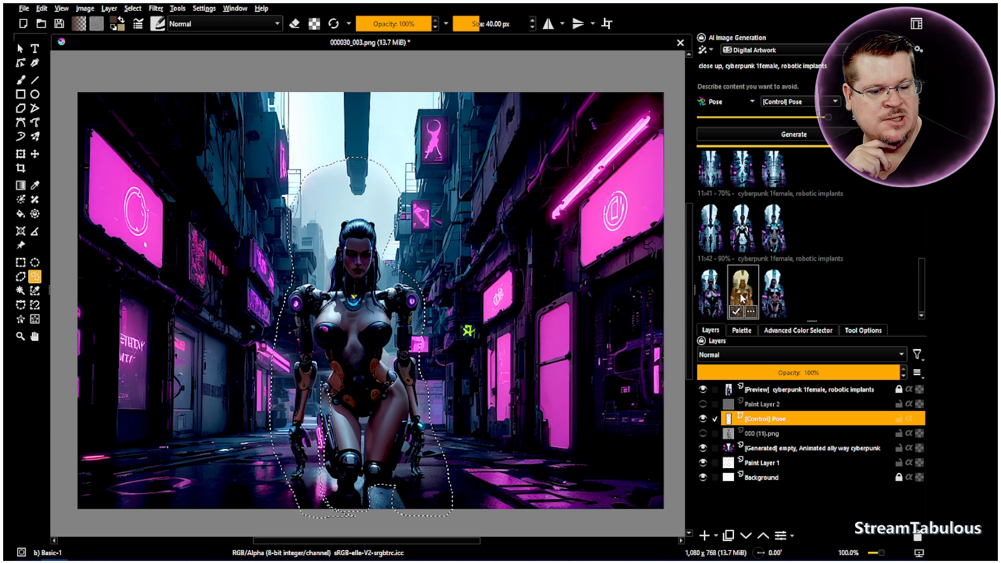
{"action": "left_click", "coordinate": [775, 301]}
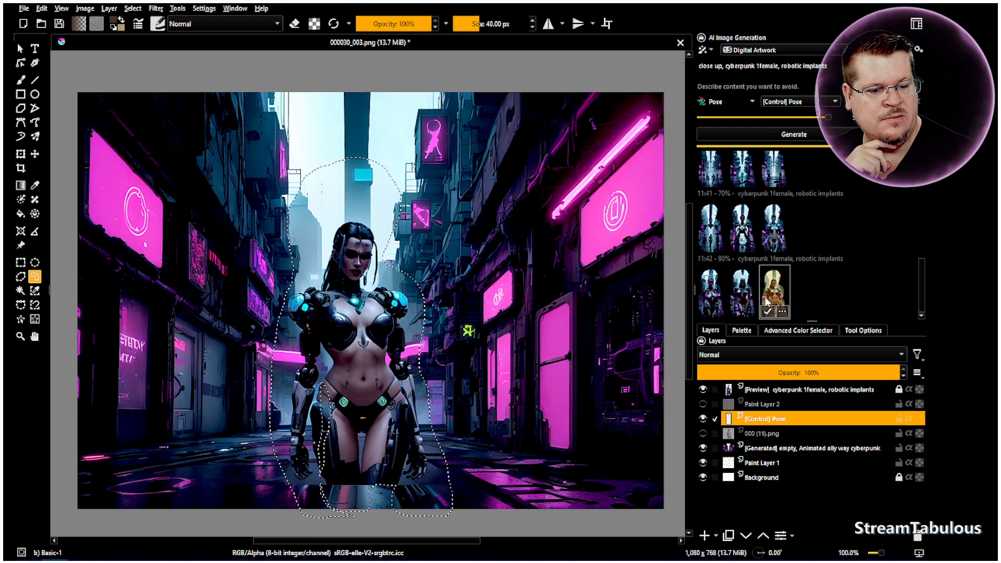
{"action": "left_click", "coordinate": [712, 292]}
- Compare the 70% and 90% strength variants on the canvas, toggling the preview layer to check their poses against the skeleton
{"action": "left_click", "coordinate": [744, 234]}
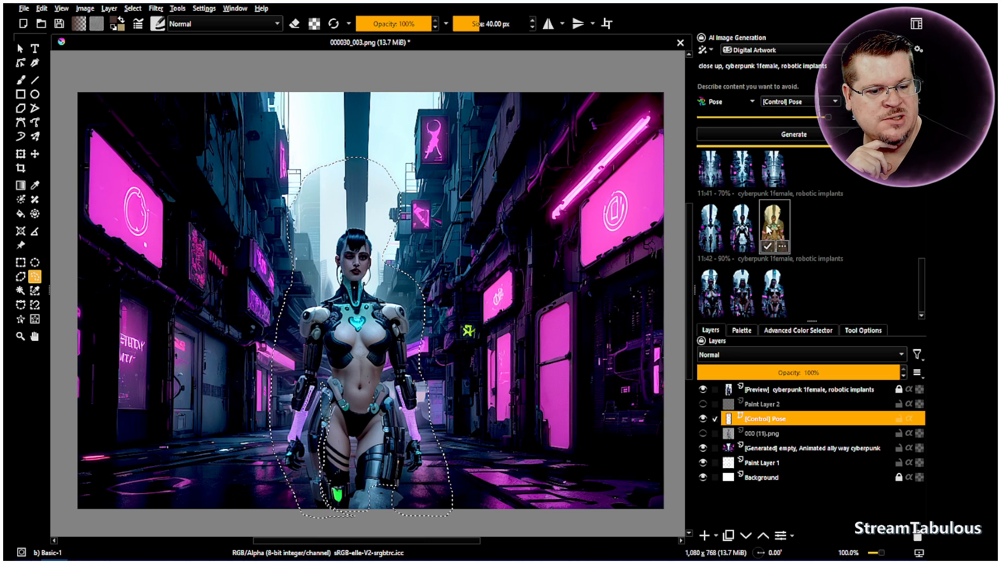
{"action": "left_click", "coordinate": [703, 391]}
{"action": "left_click", "coordinate": [703, 391]}
{"action": "left_click", "coordinate": [703, 391]}
{"action": "left_click", "coordinate": [702, 392]}
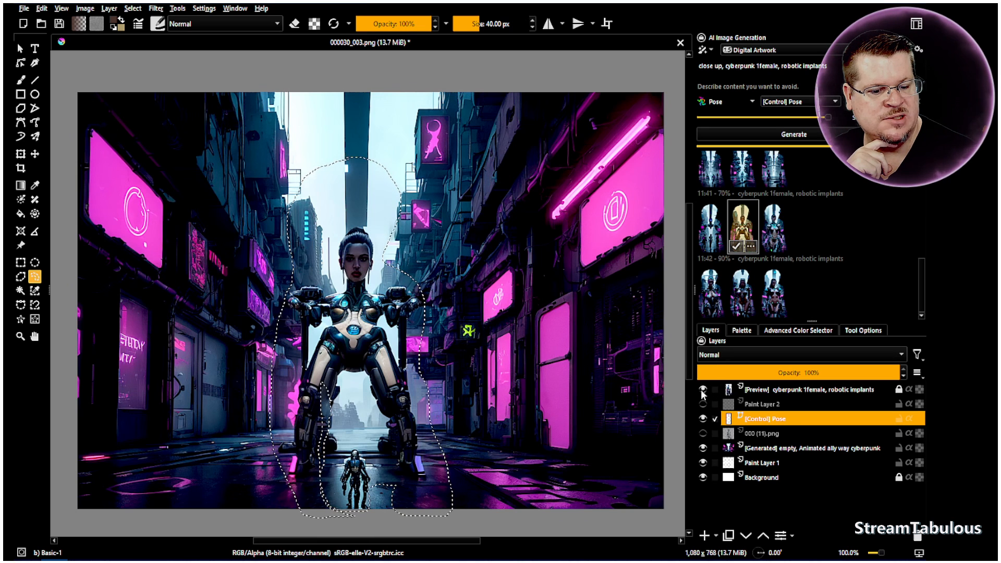
{"action": "left_click", "coordinate": [774, 230]}
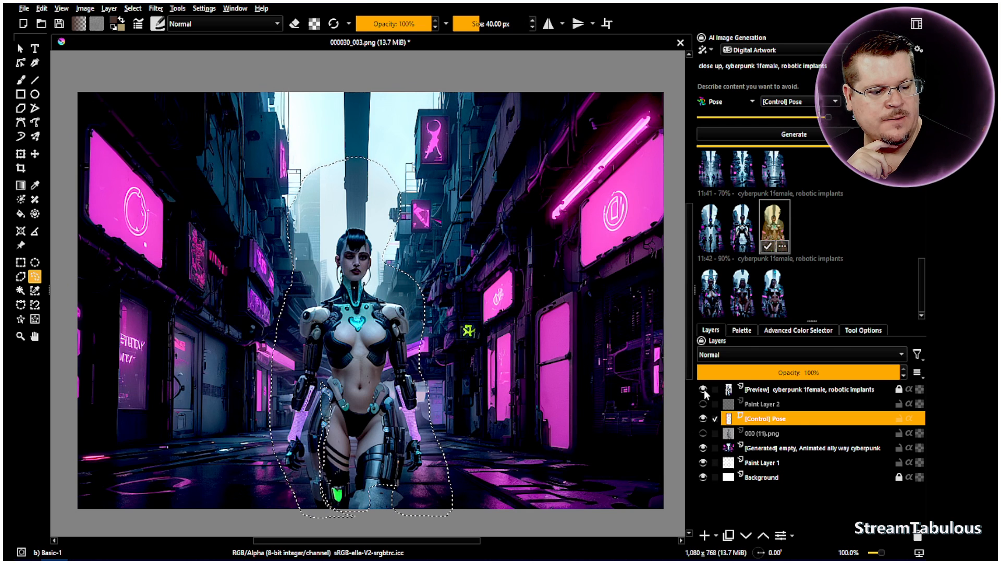
{"action": "left_click", "coordinate": [711, 297]}
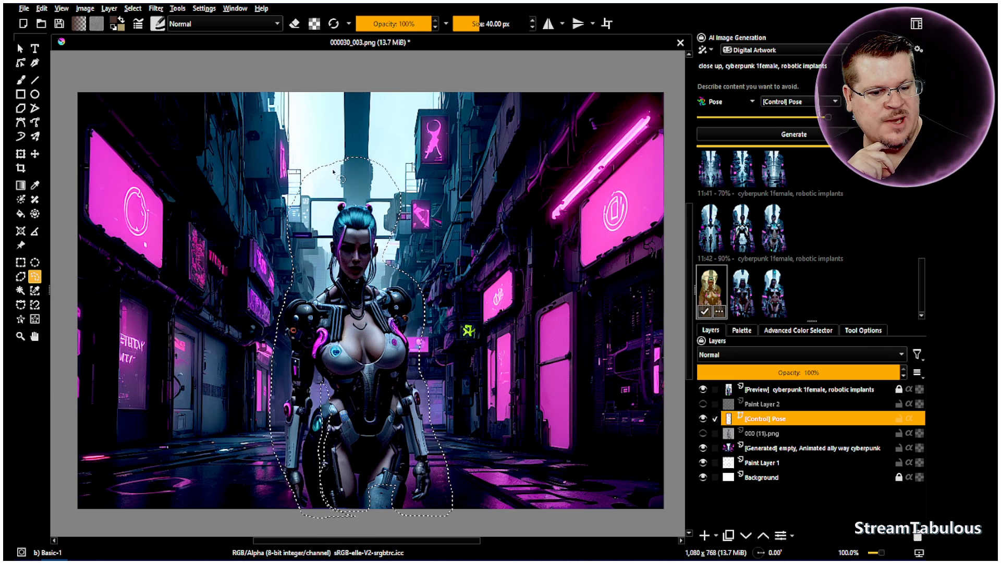
{"action": "left_click", "coordinate": [740, 293]}
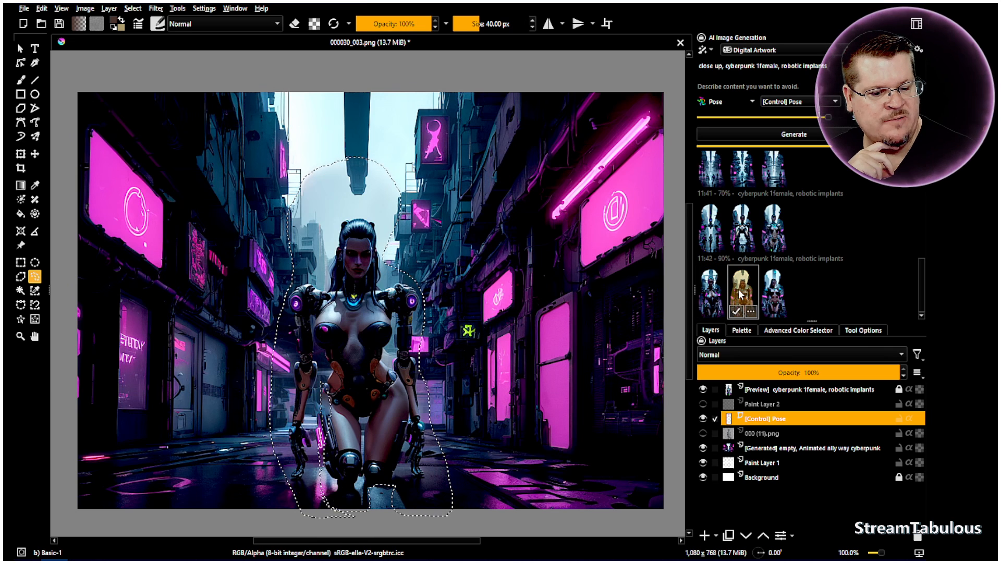
- Preview the third and first 90% strength variants, and generate new ones from the prompt "close up, cyberpunk 1female, robotic implants"
{"action": "left_click", "coordinate": [766, 294]}
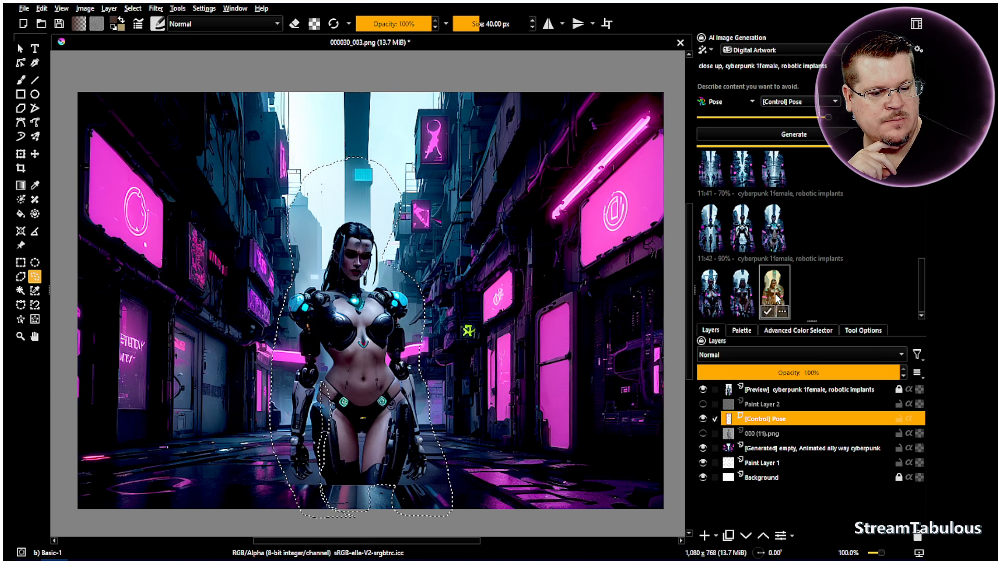
{"action": "left_click", "coordinate": [713, 301]}
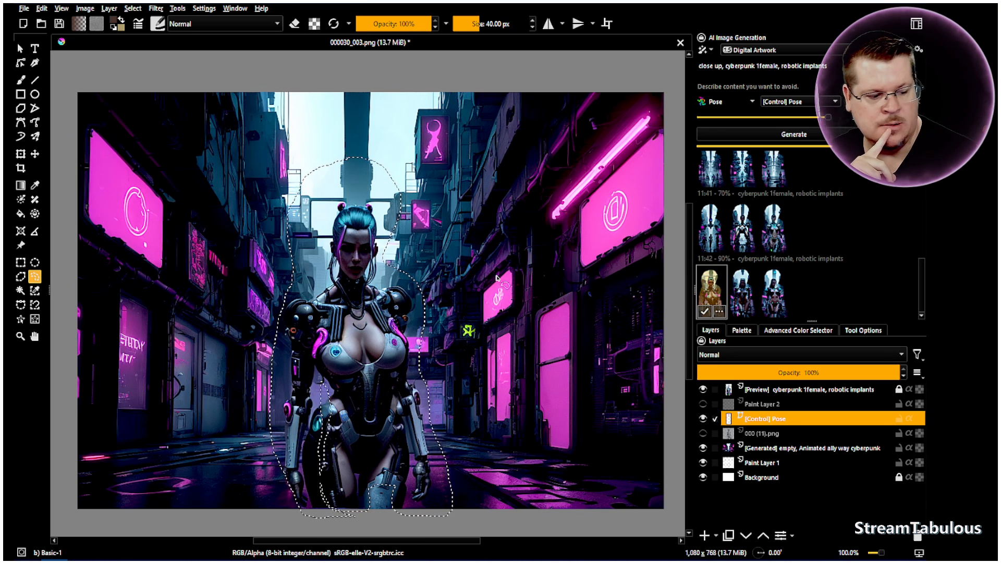
{"action": "left_click", "coordinate": [801, 135]}
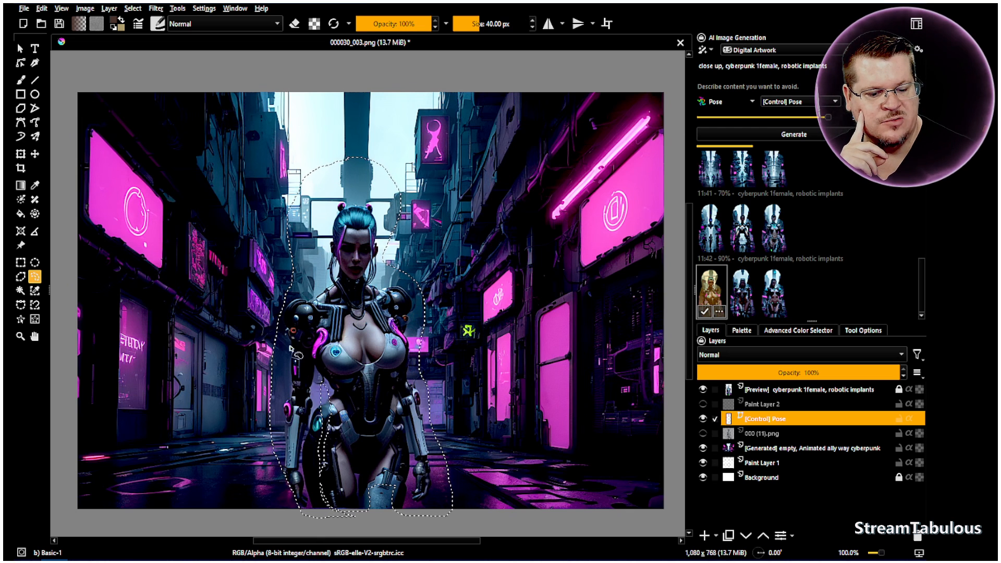
{"action": "left_click", "coordinate": [703, 390]}
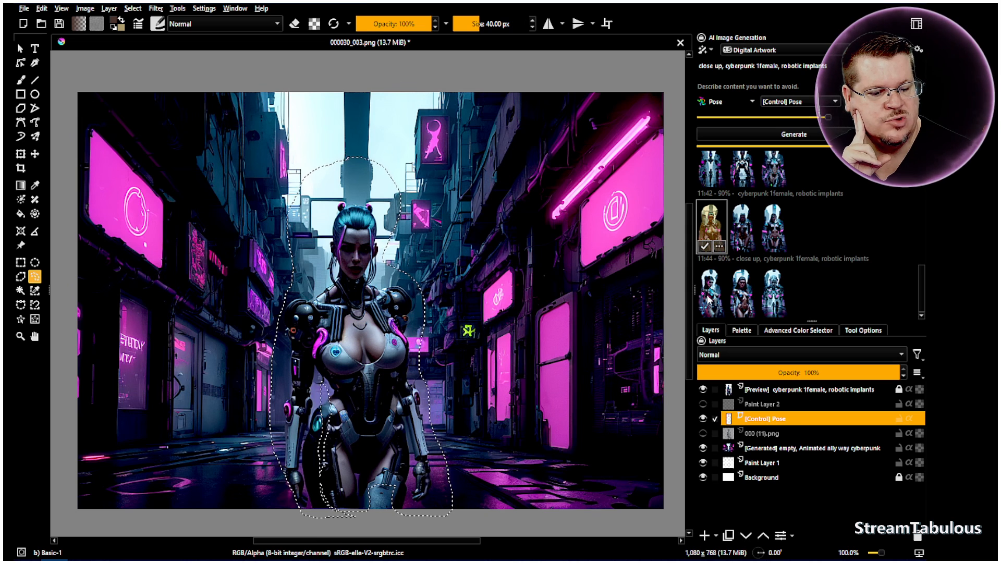
- Preview the first close-up variant and check its pose against the skeleton by toggling the preview layer's visibility
{"action": "left_click", "coordinate": [708, 298]}
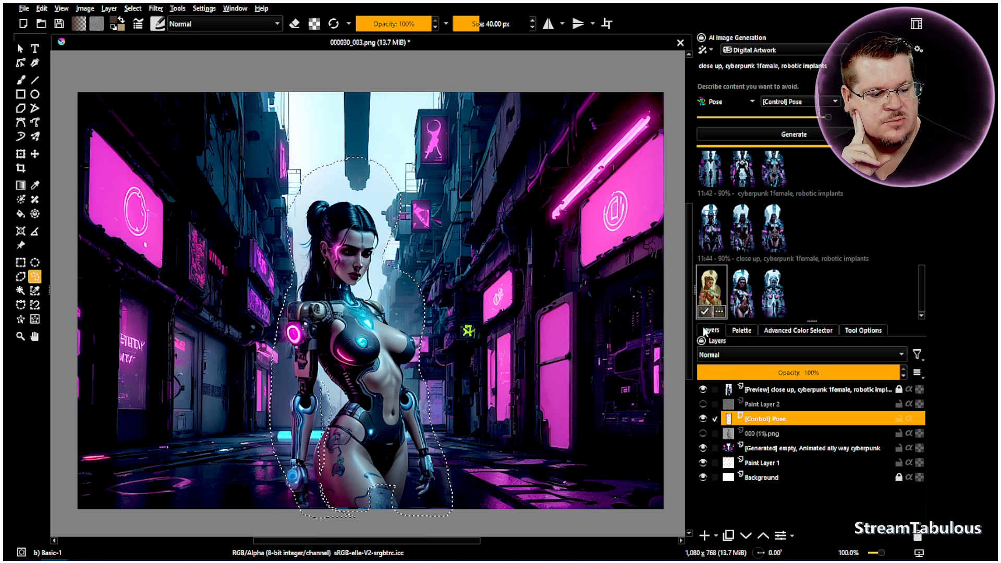
{"action": "left_click", "coordinate": [702, 389]}
{"action": "left_click", "coordinate": [703, 389]}
{"action": "left_click", "coordinate": [703, 390]}
{"action": "left_click", "coordinate": [702, 389]}
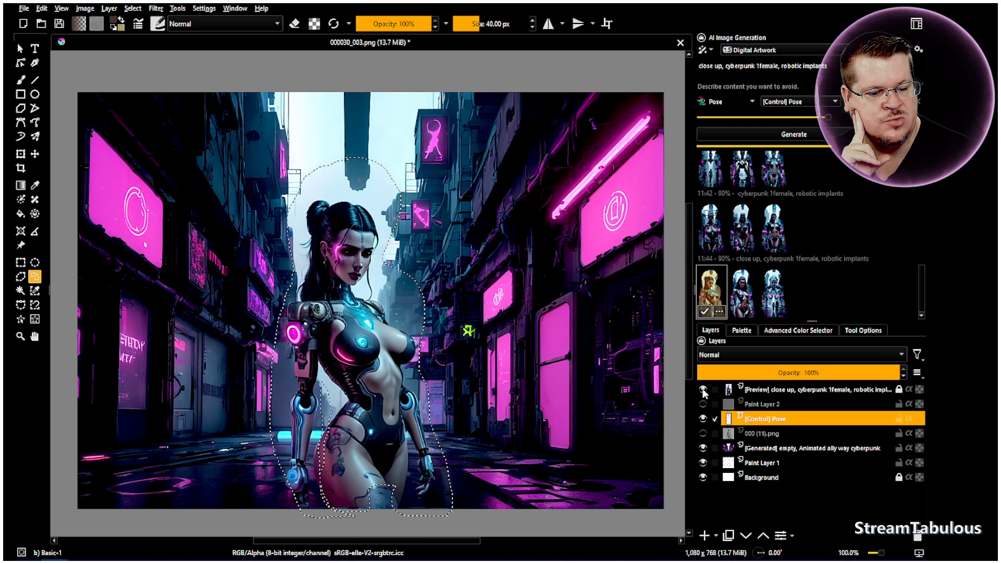
- Compare the three close-up variants on the canvas, also against the first variant of the earlier 90% batch
{"action": "left_click", "coordinate": [742, 298]}
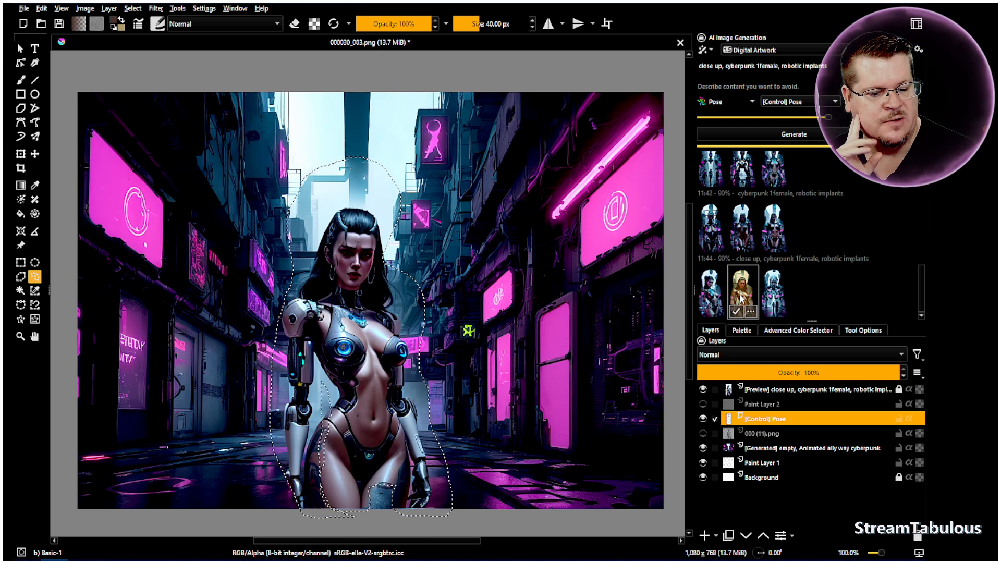
{"action": "left_click", "coordinate": [772, 293]}
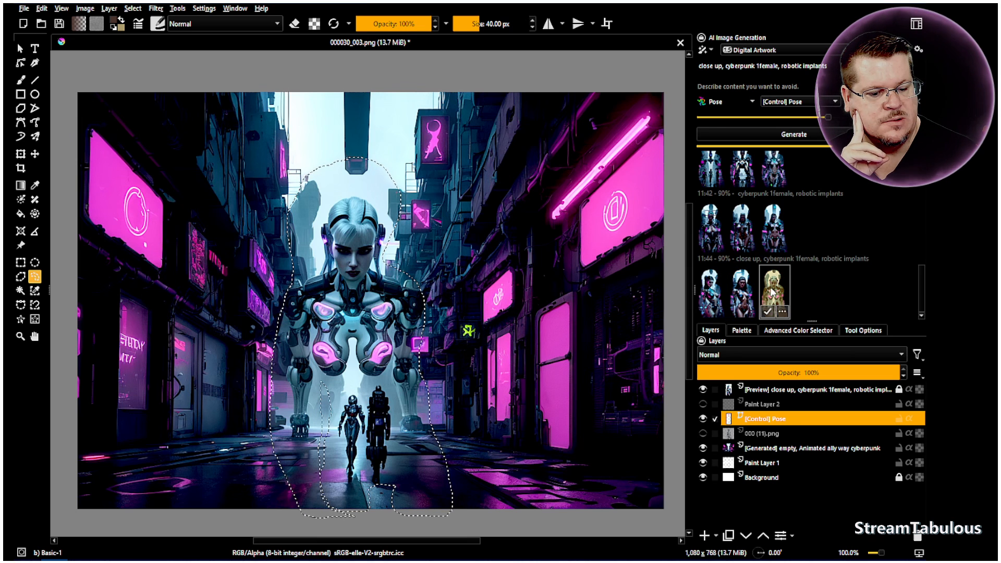
{"action": "left_click", "coordinate": [710, 294]}
{"action": "left_click", "coordinate": [737, 298]}
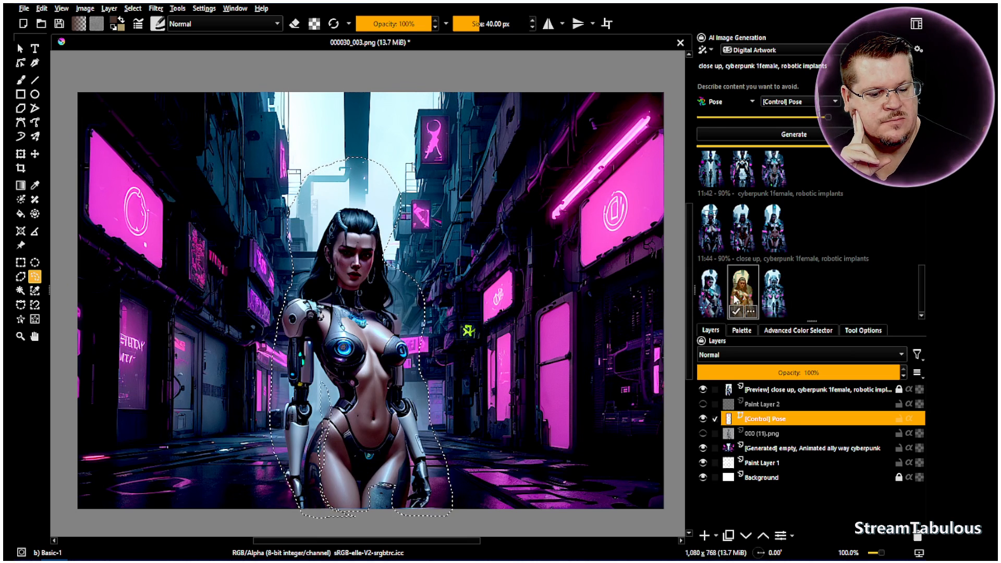
{"action": "left_click", "coordinate": [709, 297]}
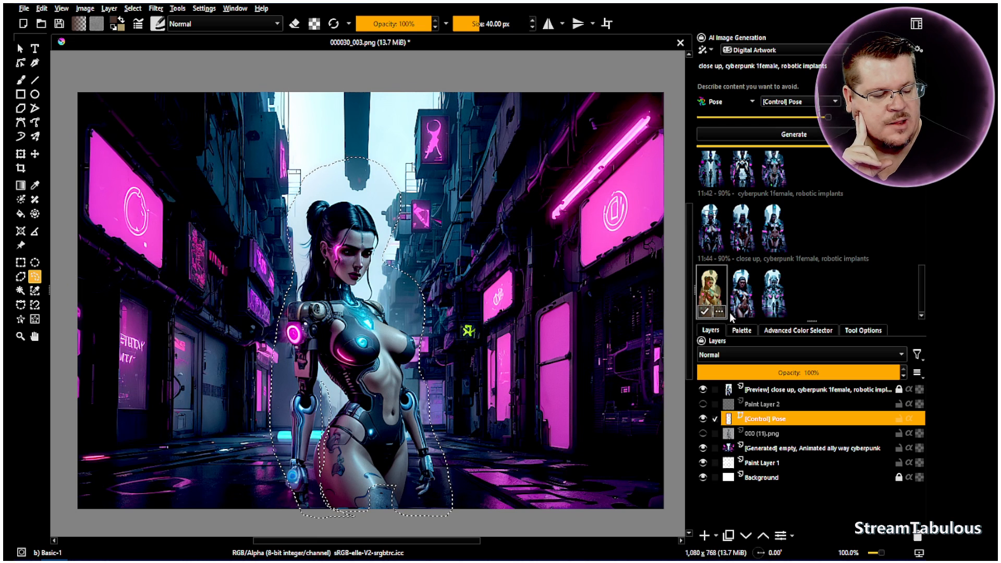
{"action": "left_click", "coordinate": [714, 234]}
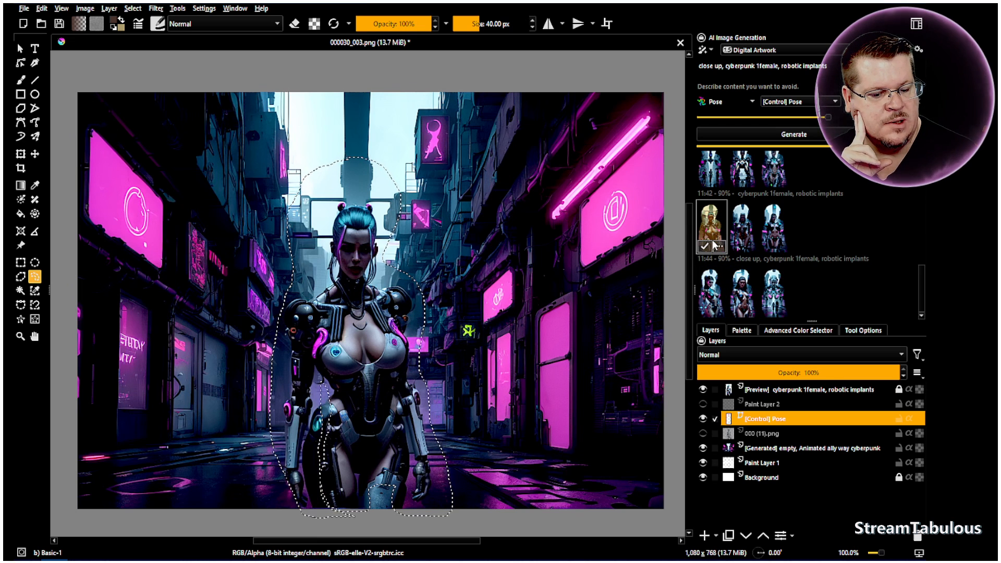
{"action": "left_click", "coordinate": [712, 300]}
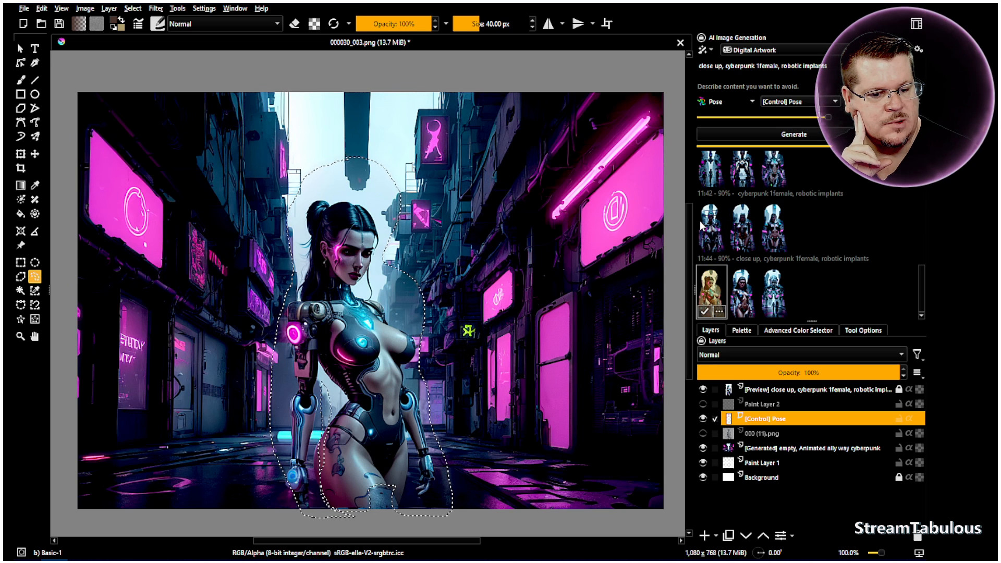
- Apply the first close-up variant as a layer and clear the selection around the figure
{"action": "left_click", "coordinate": [705, 311]}
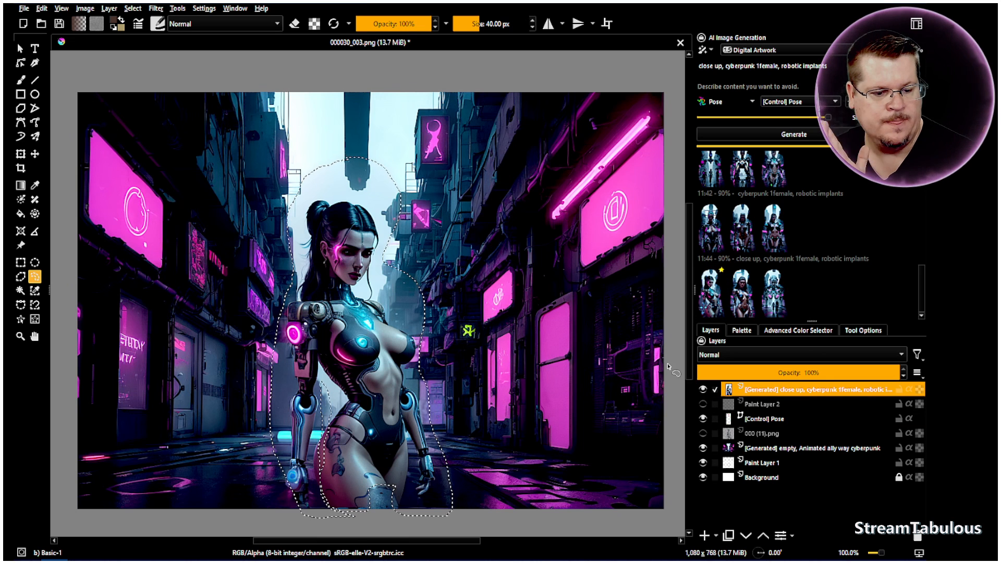
{"action": "right_click", "coordinate": [513, 326]}
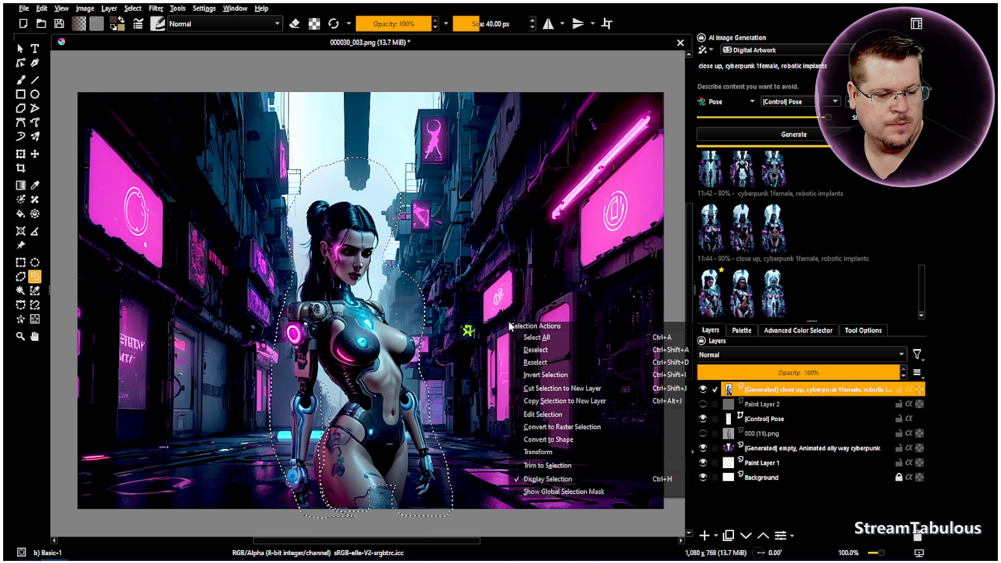
{"action": "left_click", "coordinate": [533, 348]}
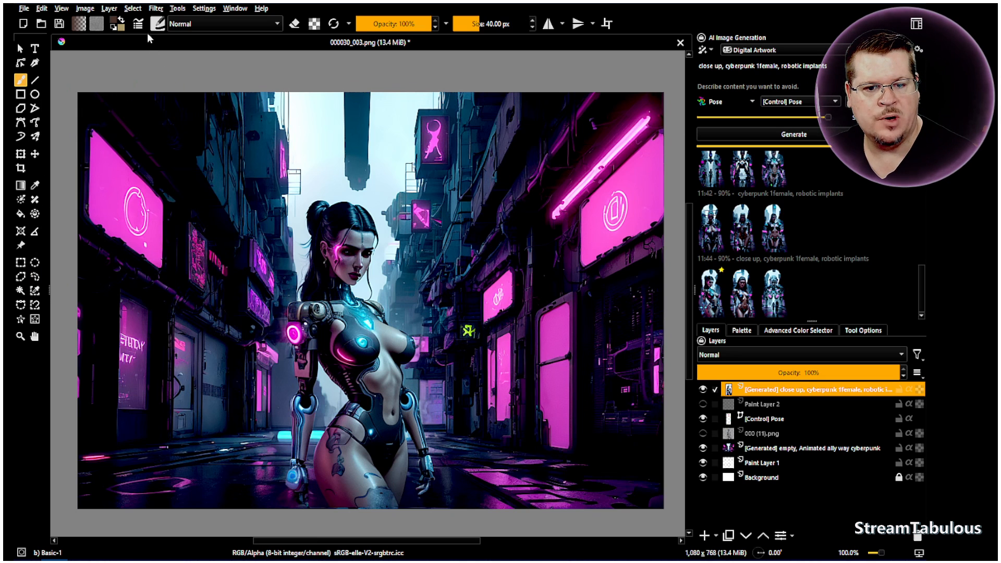
- Choose the Airbrush Soft brush, set its size to about 102 px and turn on eraser mode
{"action": "left_click", "coordinate": [157, 23]}
{"action": "left_click", "coordinate": [237, 68]}
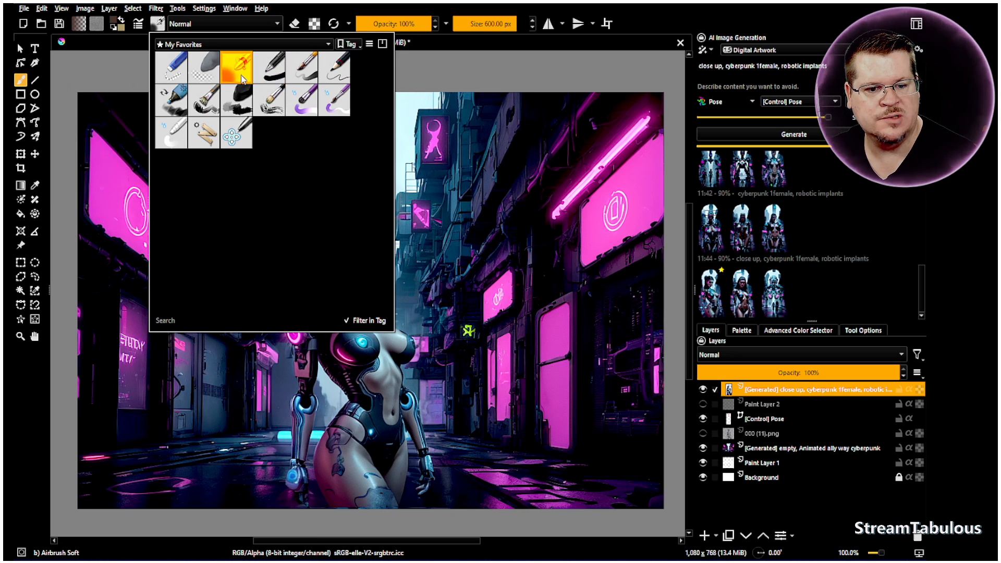
{"action": "left_click", "coordinate": [348, 10]}
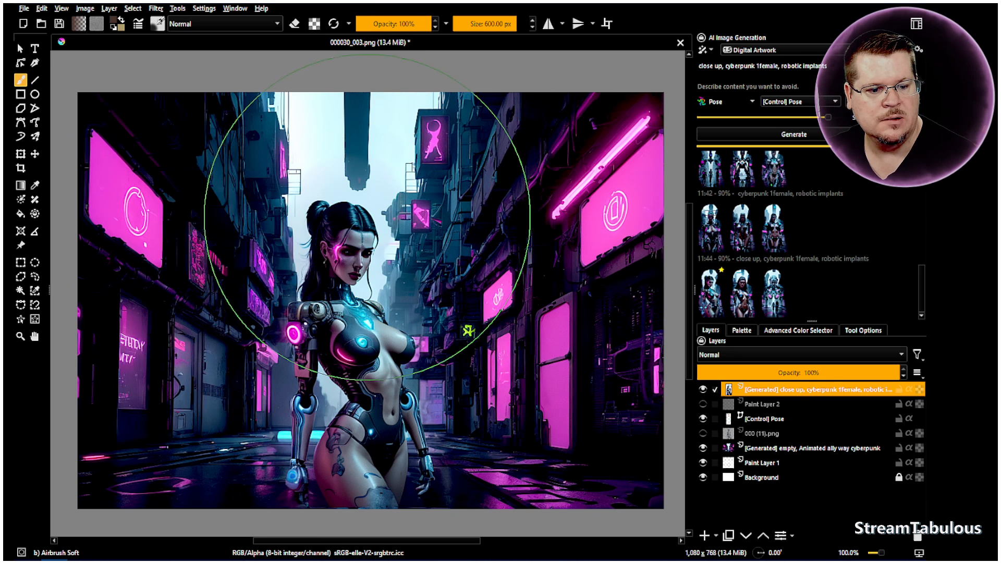
{"action": "left_click", "coordinate": [472, 24]}
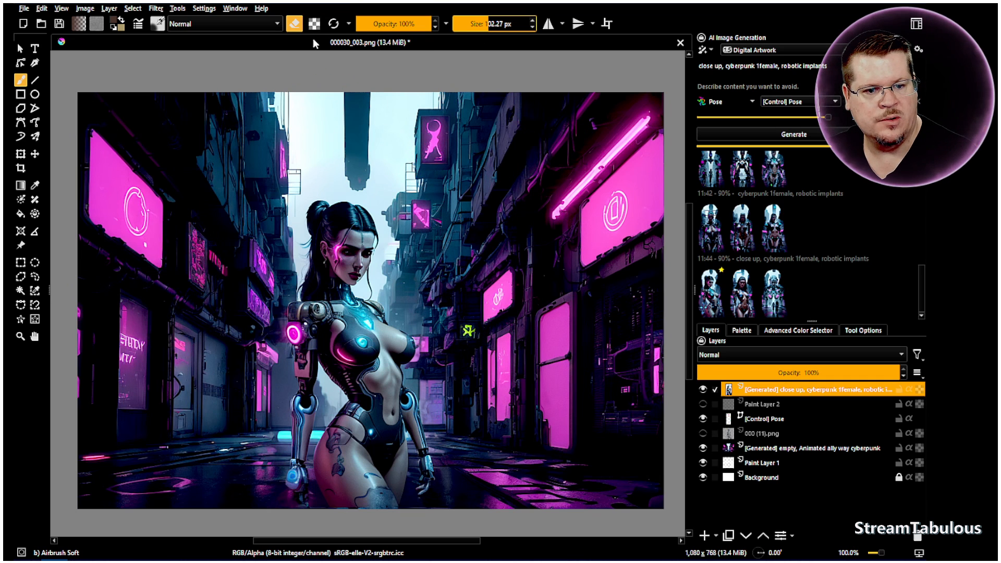
- Try erasing the generated area around the woman's head, and undo back to the active selection
{"action": "mouse_move", "coordinate": [362, 173]}
{"action": "left_mouse_down"}
{"action": "mouse_move", "coordinate": [307, 168]}
{"action": "mouse_move", "coordinate": [396, 190]}
{"action": "mouse_move", "coordinate": [411, 242]}
{"action": "mouse_move", "coordinate": [389, 186]}
{"action": "mouse_move", "coordinate": [324, 155]}
{"action": "mouse_move", "coordinate": [284, 189]}
{"action": "mouse_move", "coordinate": [275, 244]}
{"action": "left_mouse_up"}
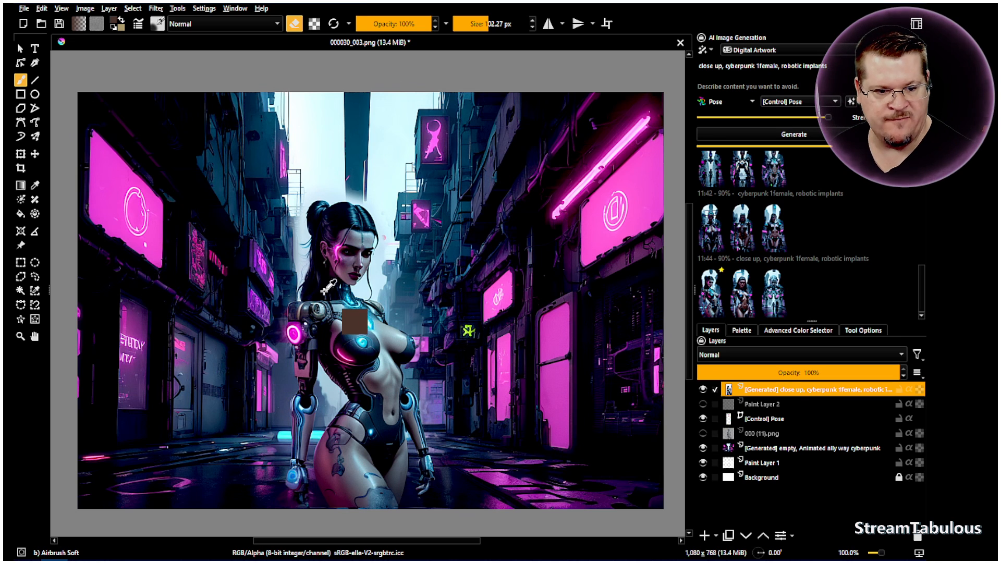
{"action": "key", "text": "ctrl+z"}
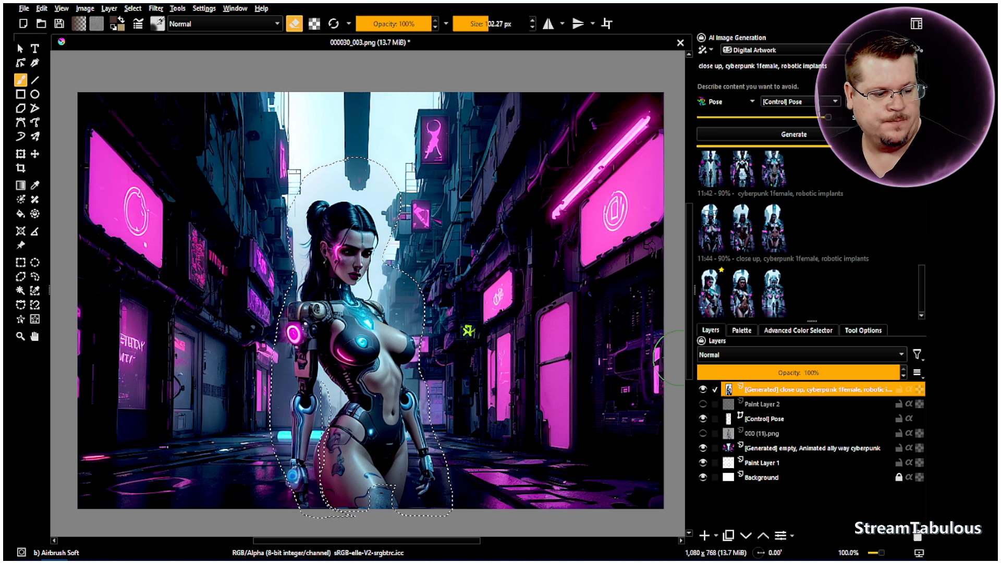
- Hide the generated close-up layer, show the mannequin reference layer 000 (11).png and clear the selection
{"action": "left_click", "coordinate": [702, 389]}
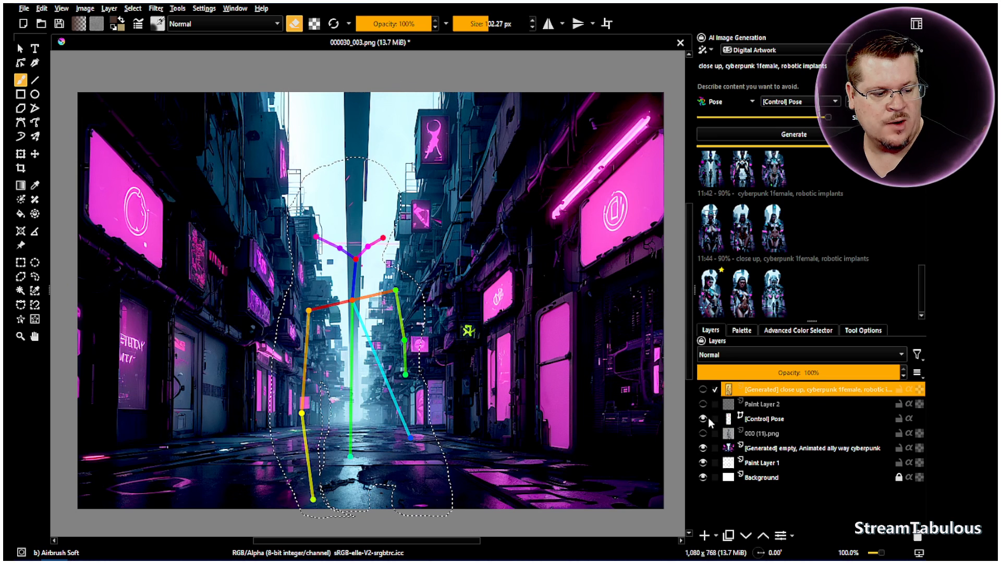
{"action": "left_click", "coordinate": [703, 434]}
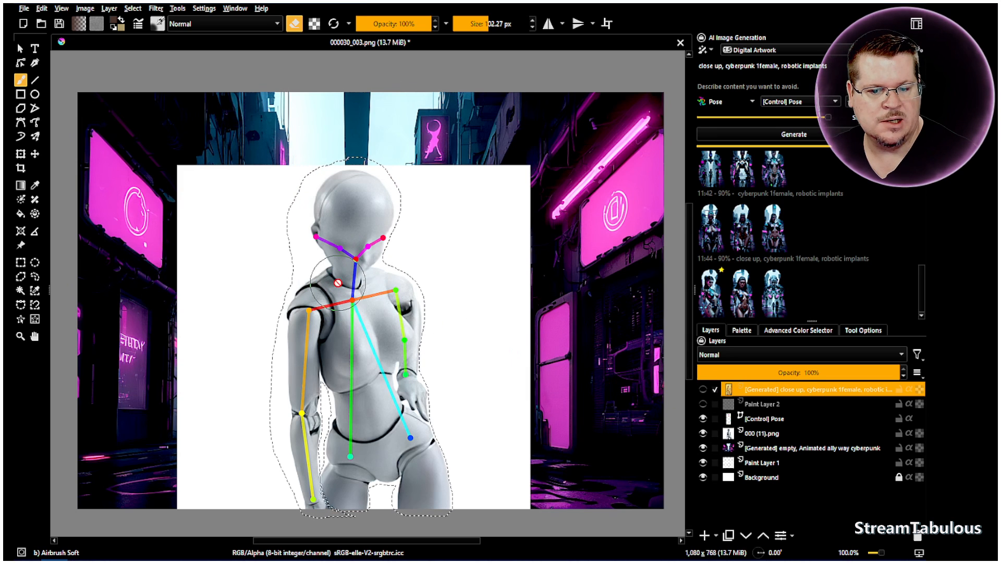
{"action": "left_click", "coordinate": [34, 277]}
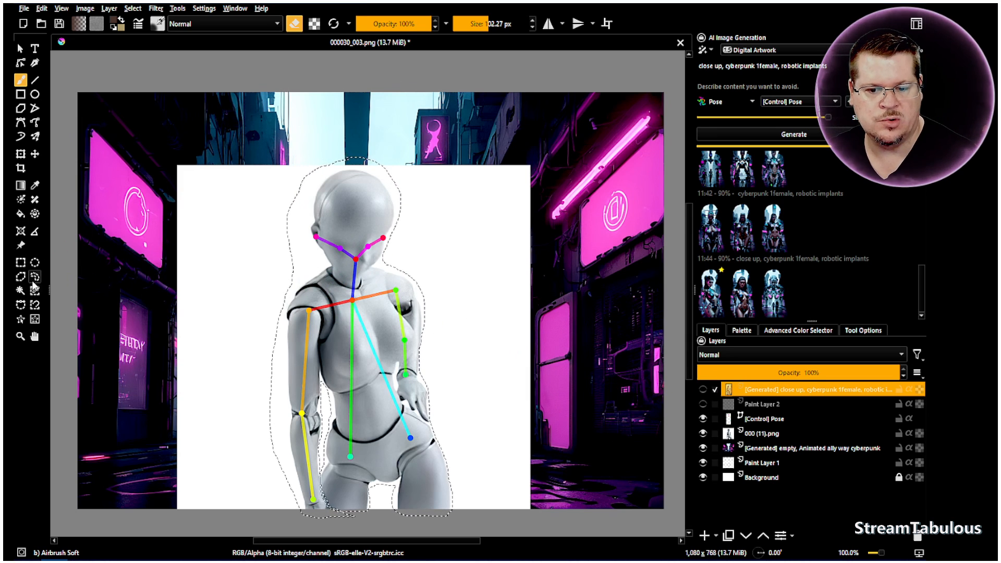
{"action": "right_click", "coordinate": [154, 260]}
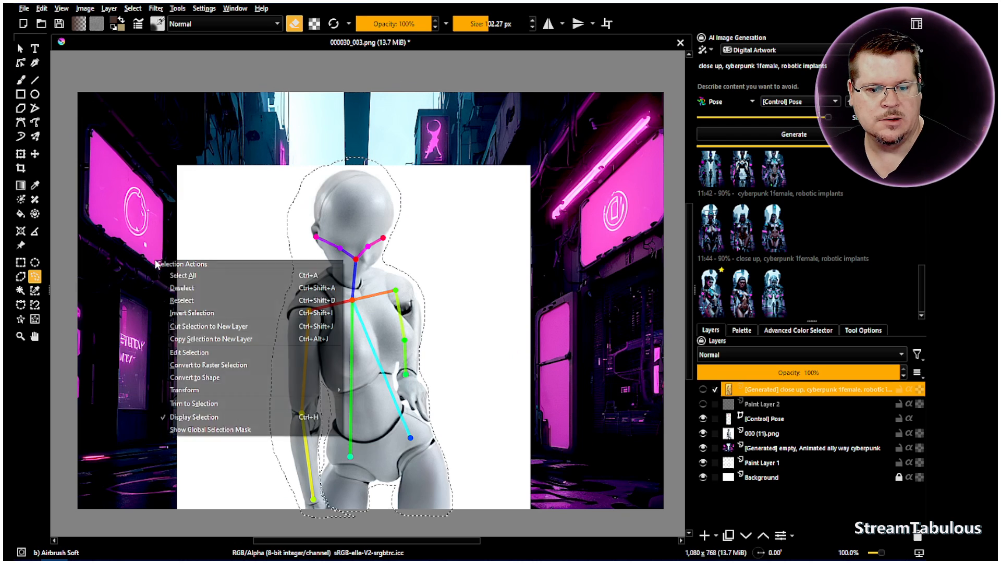
{"action": "left_click", "coordinate": [176, 289]}
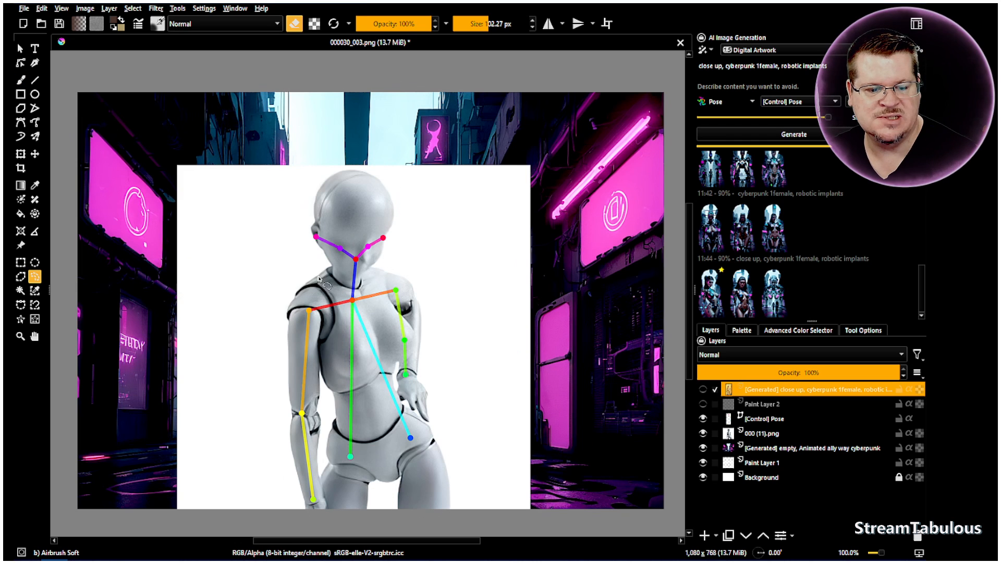
- Erase the white background of the 000 (11).png layer with the Fill tool, including the gaps beside the arm and between the legs
{"action": "left_click", "coordinate": [757, 433]}
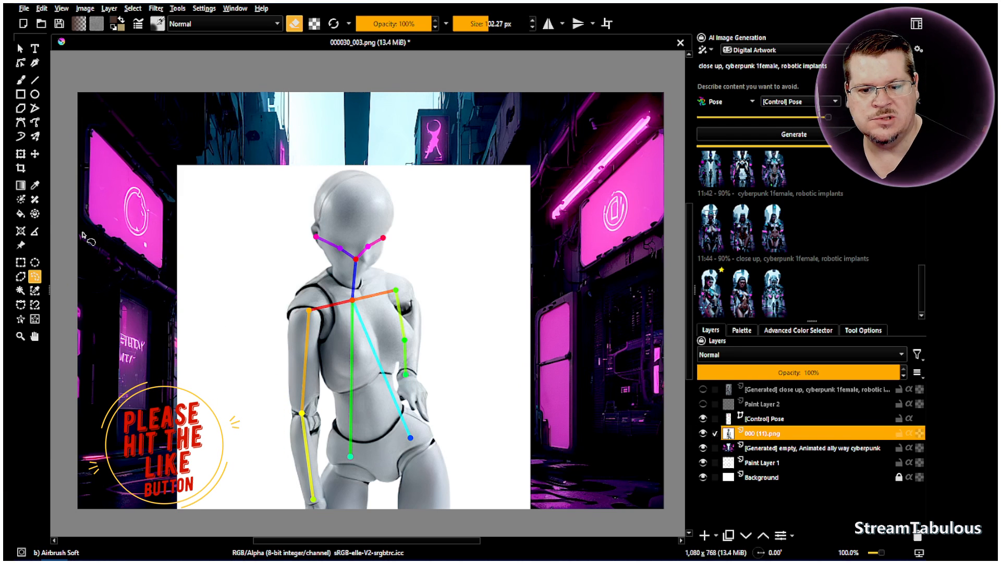
{"action": "left_click", "coordinate": [21, 215]}
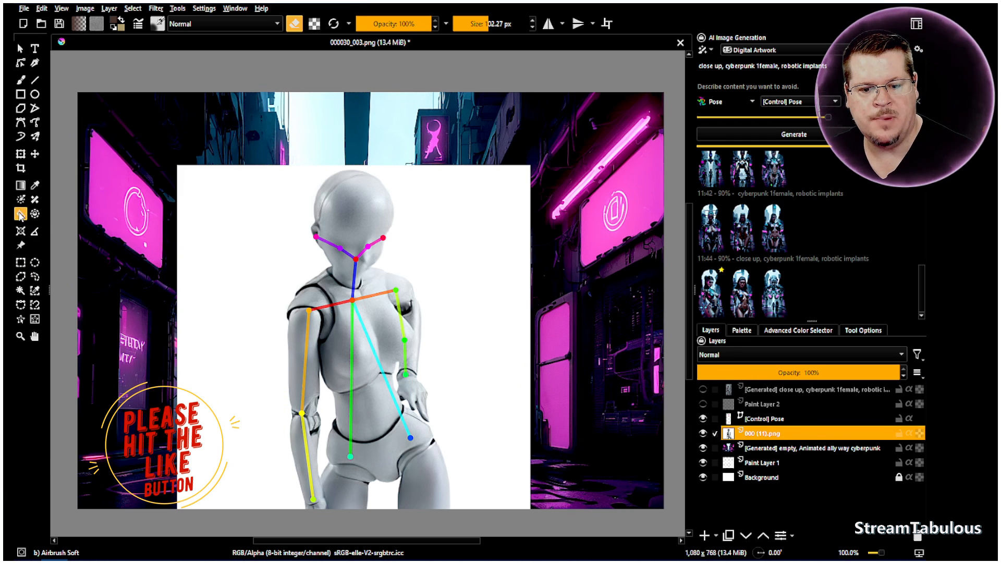
{"action": "left_click", "coordinate": [253, 251]}
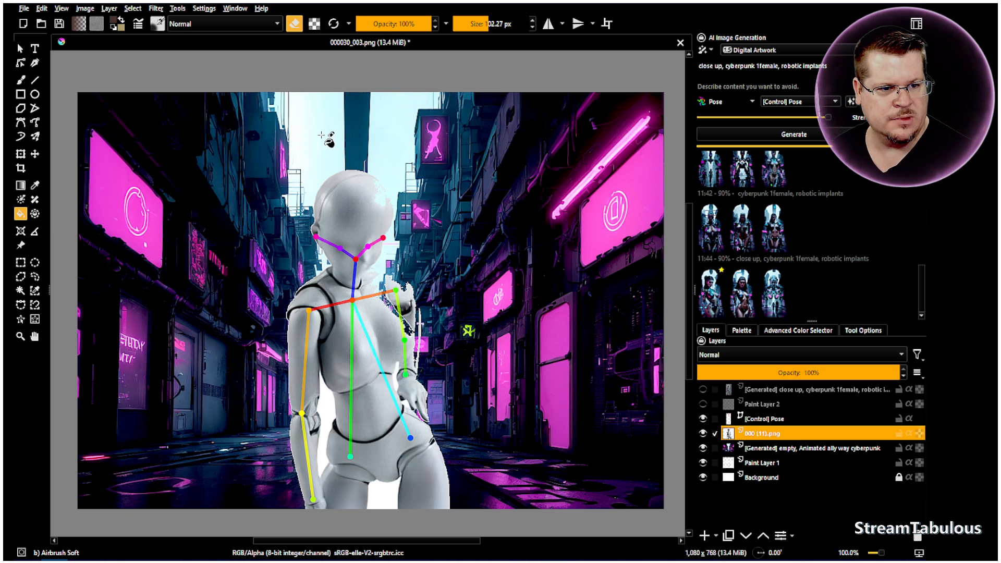
{"action": "key", "text": "ctrl+z"}
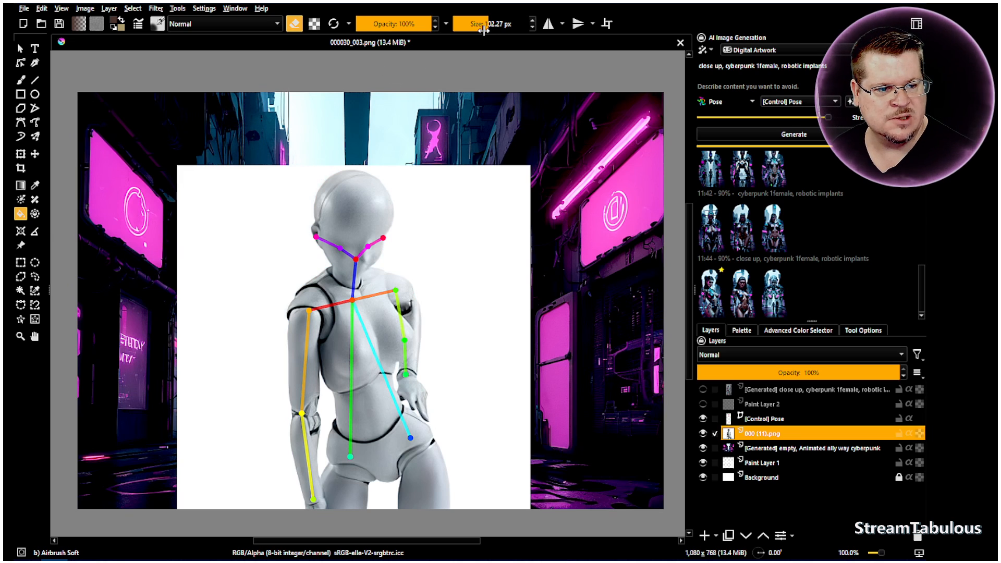
{"action": "left_click", "coordinate": [263, 220]}
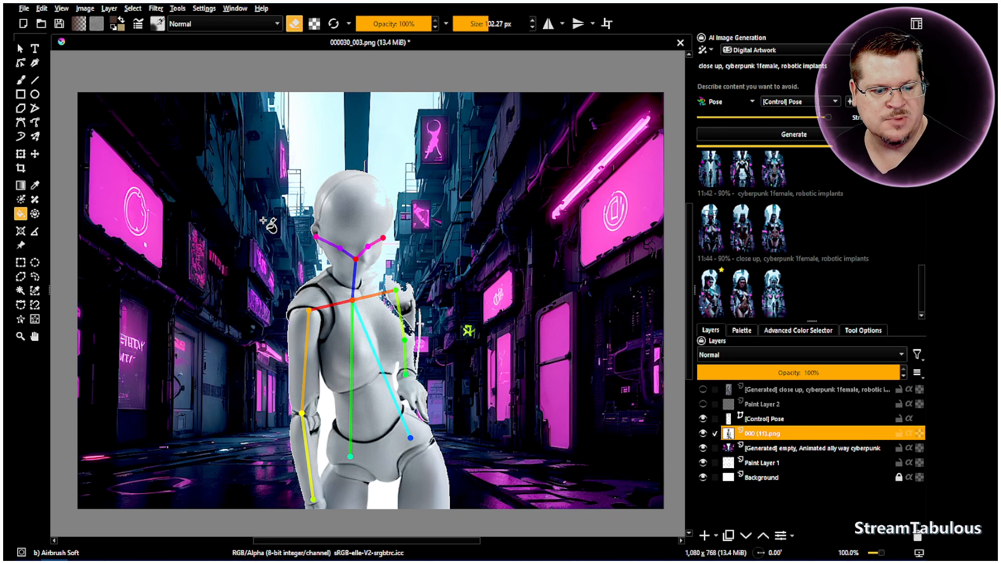
{"action": "left_click", "coordinate": [326, 411]}
{"action": "left_click", "coordinate": [384, 502]}
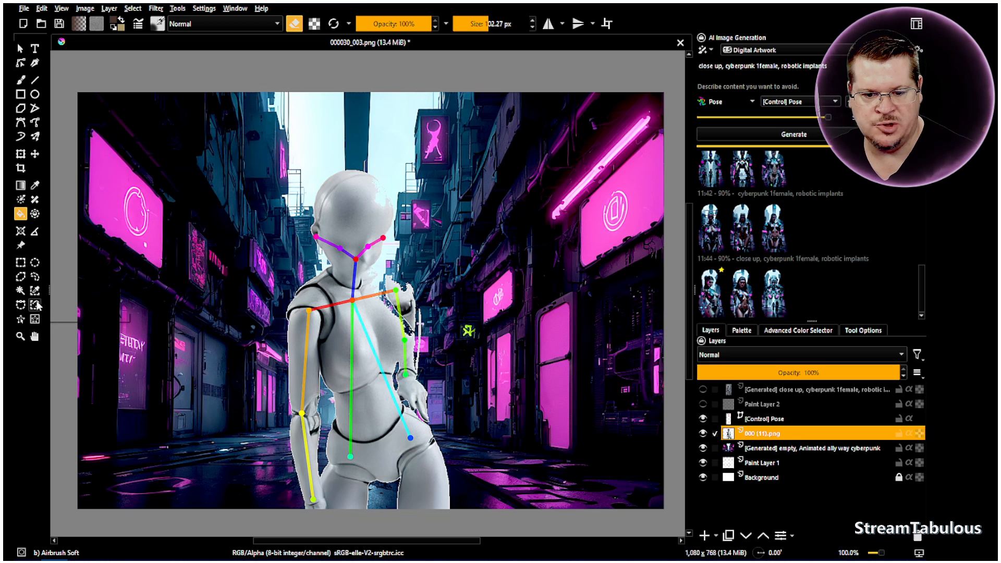
- Draw a freehand selection loosely around the whole mannequin, from its head down past the canvas edge
{"action": "left_click", "coordinate": [35, 277]}
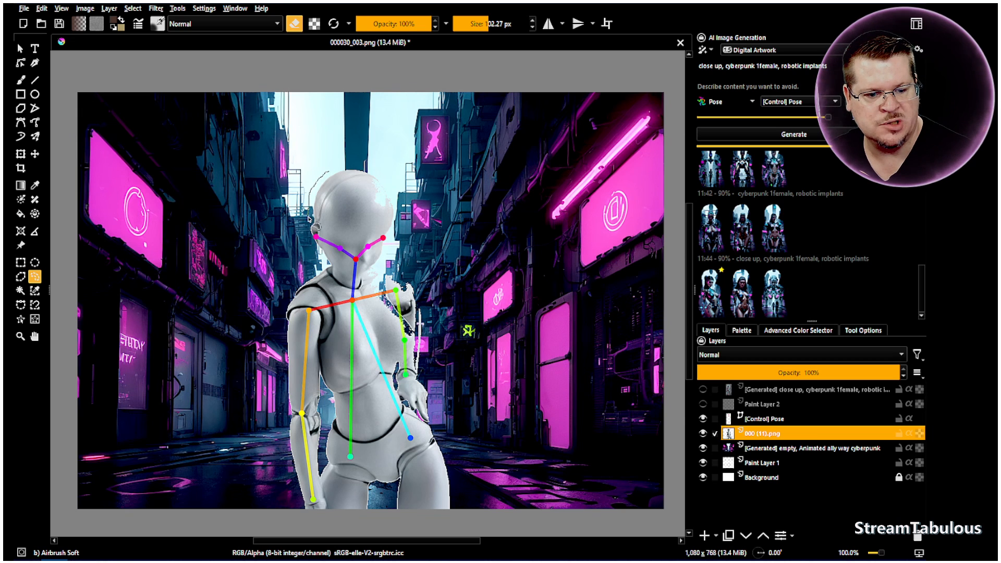
{"action": "left_click_drag", "start_coordinate": [281, 316], "coordinate": [286, 417]}
{"action": "mouse_move", "coordinate": [285, 466]}
{"action": "left_mouse_down"}
{"action": "mouse_move", "coordinate": [303, 514]}
{"action": "mouse_move", "coordinate": [442, 529]}
{"action": "mouse_move", "coordinate": [455, 513]}
{"action": "mouse_move", "coordinate": [453, 470]}
{"action": "mouse_move", "coordinate": [429, 402]}
{"action": "mouse_move", "coordinate": [427, 306]}
{"action": "mouse_move", "coordinate": [389, 248]}
{"action": "mouse_move", "coordinate": [401, 210]}
{"action": "mouse_move", "coordinate": [390, 180]}
{"action": "mouse_move", "coordinate": [351, 164]}
{"action": "left_mouse_up"}
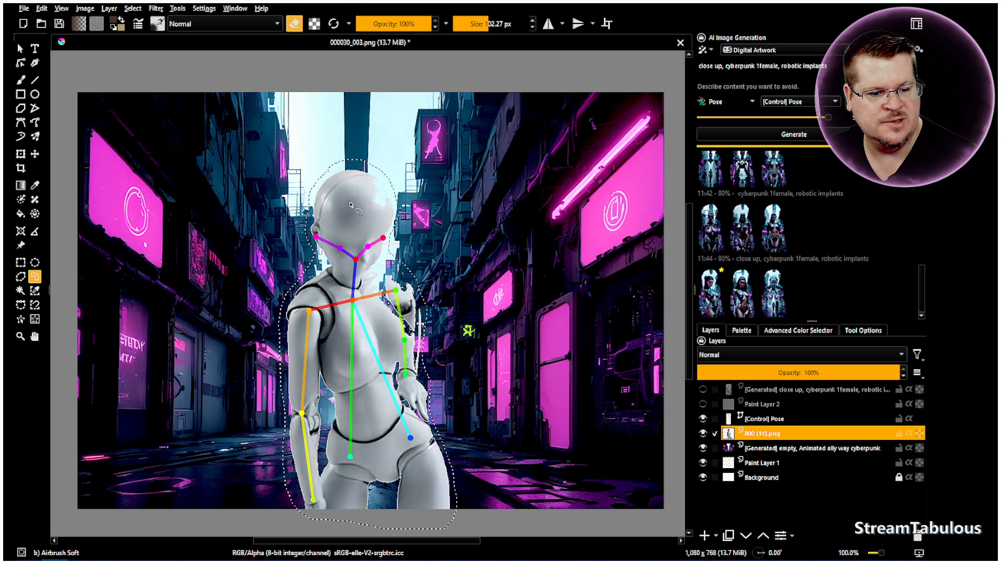
- Generate new 90% strength variants within the mannequin selection and preview the second result
{"action": "left_click", "coordinate": [829, 135]}
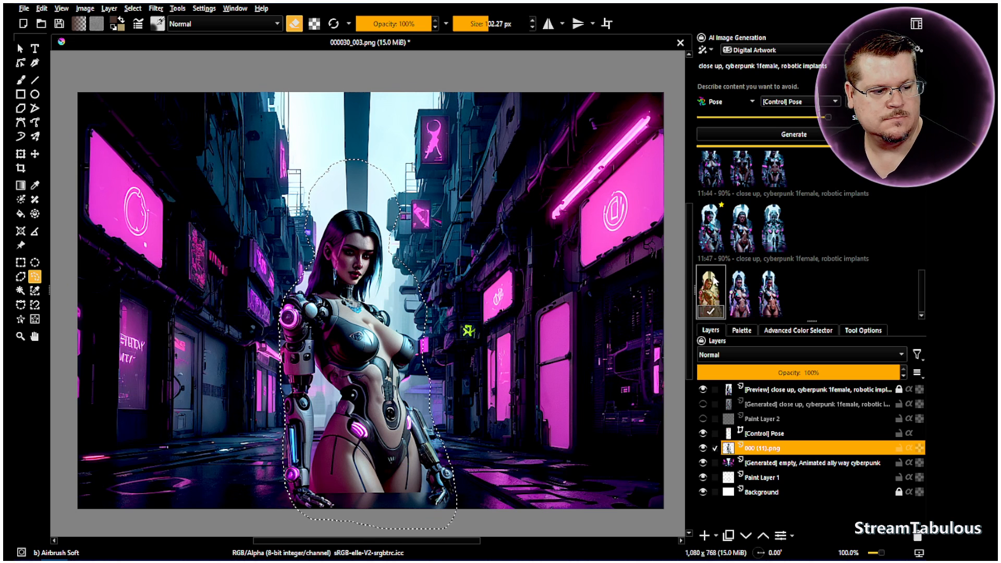
{"action": "left_click", "coordinate": [739, 298]}
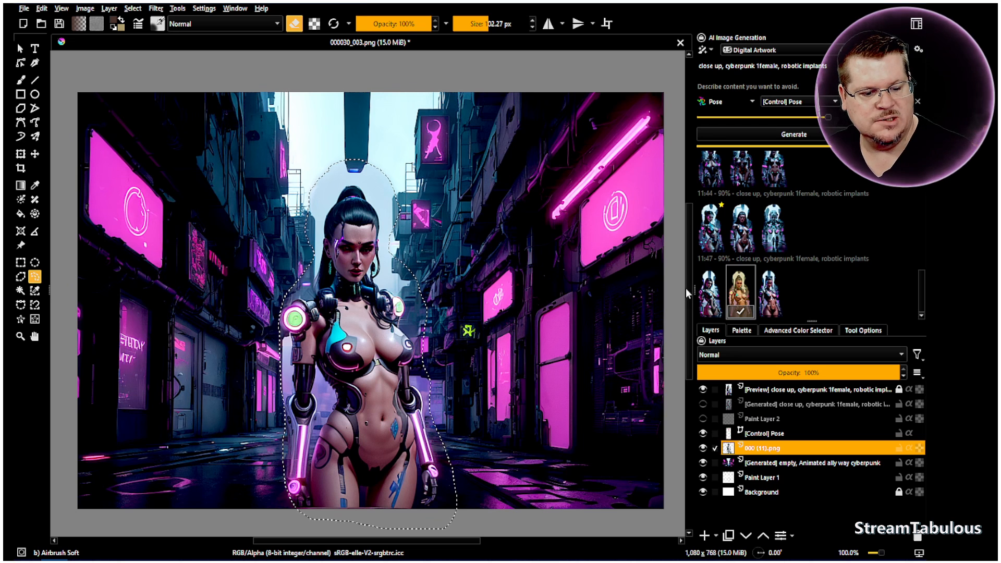
- Compare the second 90% result with the mannequin reference underneath by repeatedly hiding and showing the preview layer
{"action": "left_click", "coordinate": [703, 389]}
{"action": "left_click", "coordinate": [704, 390]}
{"action": "left_click", "coordinate": [704, 389]}
{"action": "left_click", "coordinate": [703, 389]}
{"action": "left_click", "coordinate": [703, 390]}
{"action": "left_click", "coordinate": [703, 389]}
- Preview the third 90% result and compare its pose with the mannequin by toggling the preview layer's visibility
{"action": "left_click", "coordinate": [772, 297]}
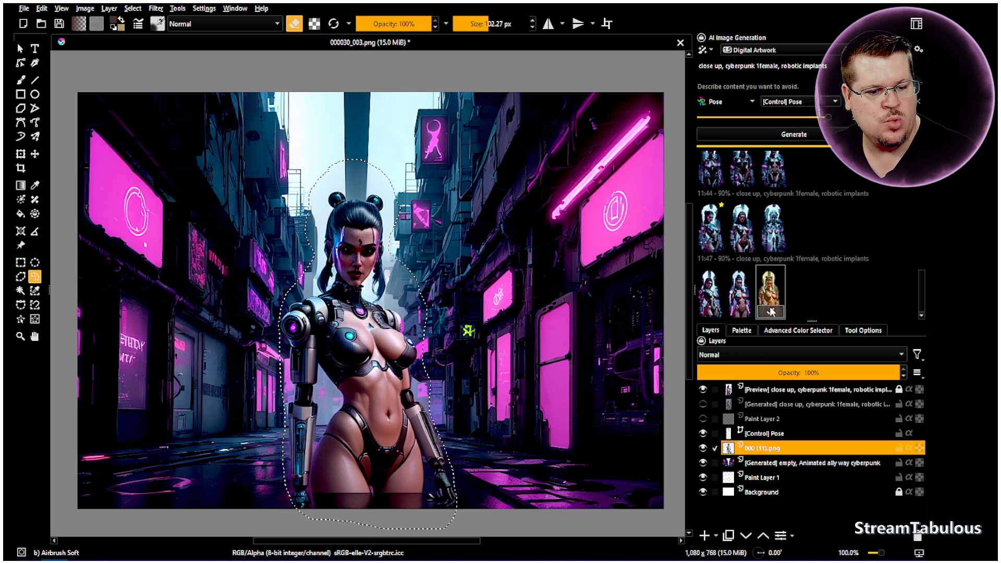
{"action": "left_click", "coordinate": [703, 390]}
{"action": "left_click", "coordinate": [704, 390]}
{"action": "left_click", "coordinate": [703, 390]}
{"action": "left_click", "coordinate": [704, 390]}
{"action": "left_click", "coordinate": [704, 390]}
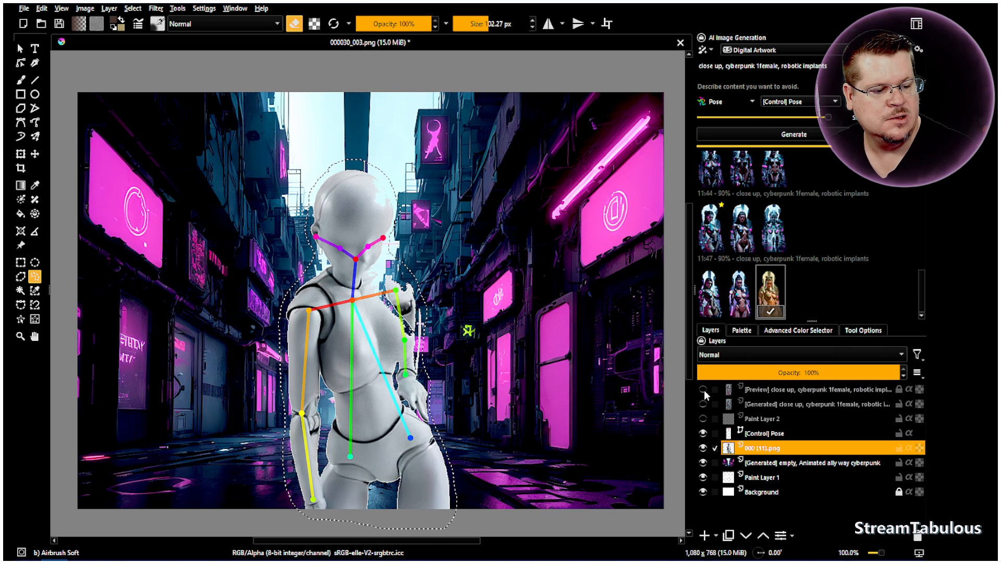
- Lower the generation strength to 70% and generate new variants within the mannequin selection
{"action": "scroll", "coordinate": [828, 119], "scroll_direction": "down", "scroll_amount": 2}
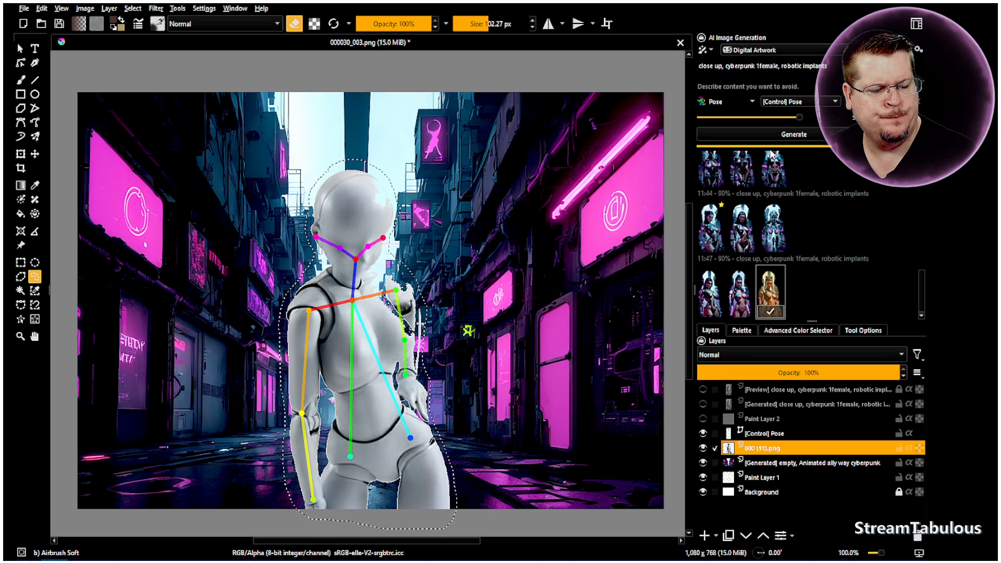
{"action": "left_click", "coordinate": [705, 391]}
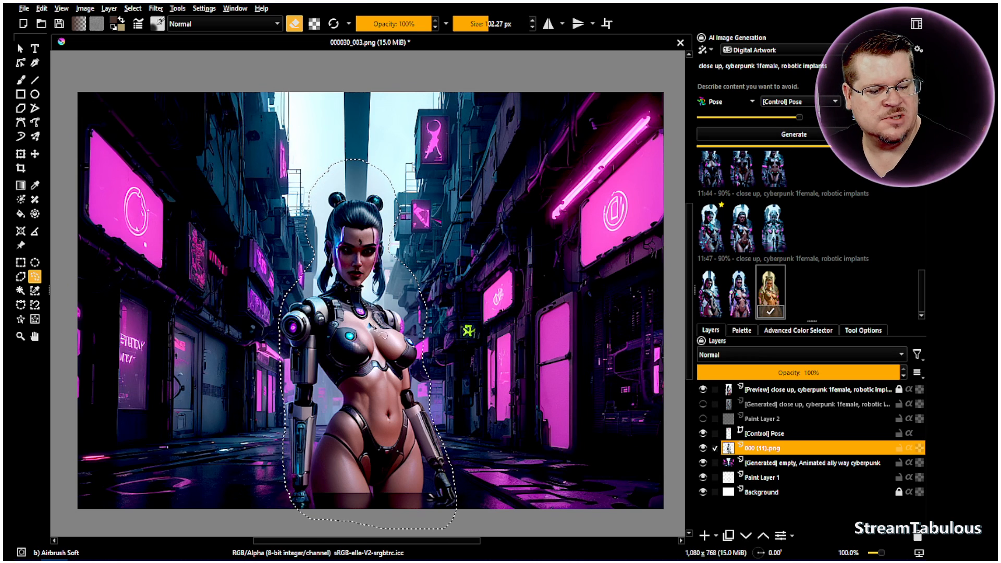
{"action": "left_click", "coordinate": [706, 390]}
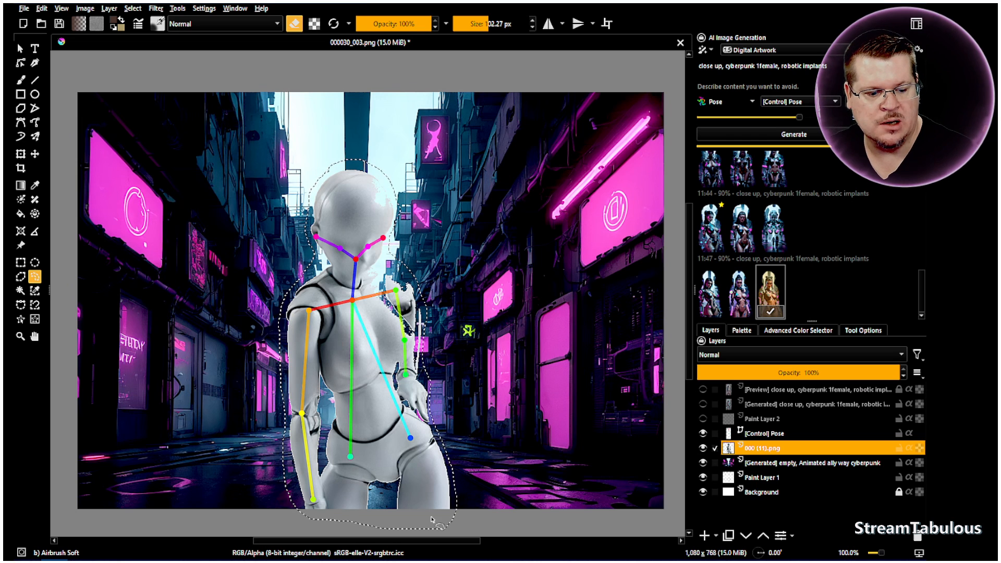
{"action": "left_click", "coordinate": [774, 134]}
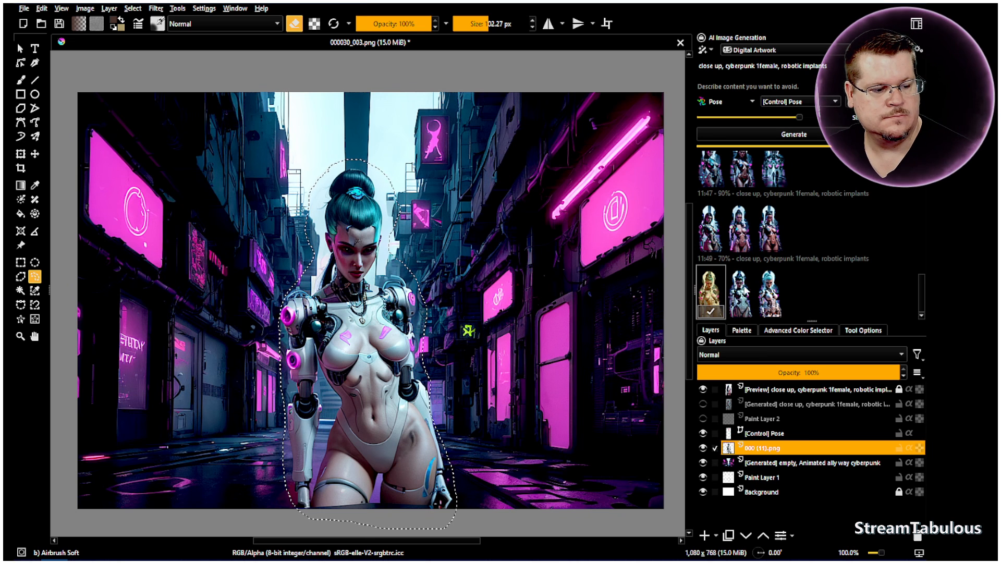
- Preview the second, third and first 70% results, checking the second against the mannequin by toggling the preview layer
{"action": "left_click", "coordinate": [741, 293]}
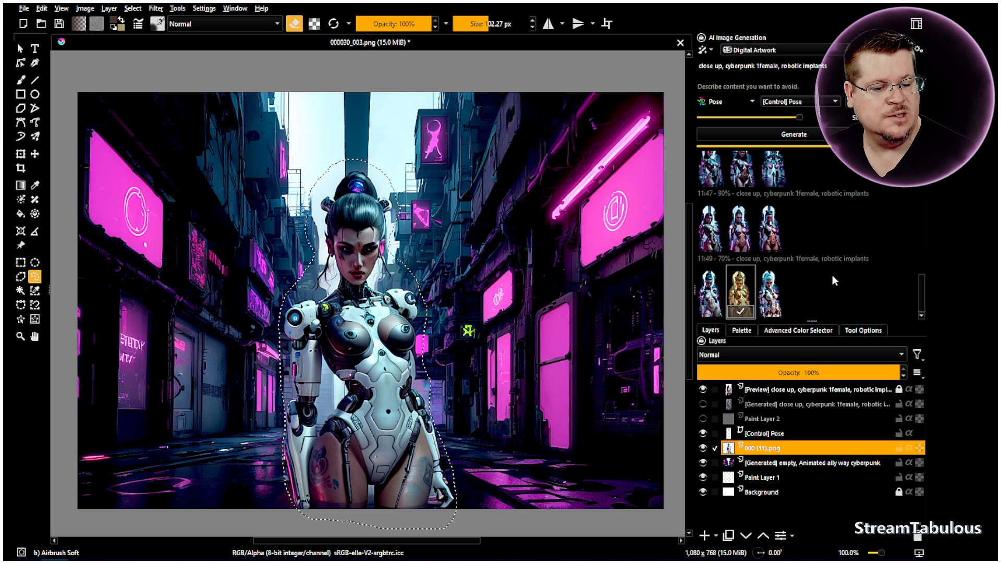
{"action": "left_click", "coordinate": [702, 388]}
{"action": "left_click", "coordinate": [702, 388]}
{"action": "left_click", "coordinate": [702, 388]}
{"action": "left_click", "coordinate": [702, 388]}
{"action": "left_click", "coordinate": [701, 388]}
{"action": "left_click", "coordinate": [701, 388]}
{"action": "left_click", "coordinate": [701, 388]}
{"action": "left_click", "coordinate": [772, 305]}
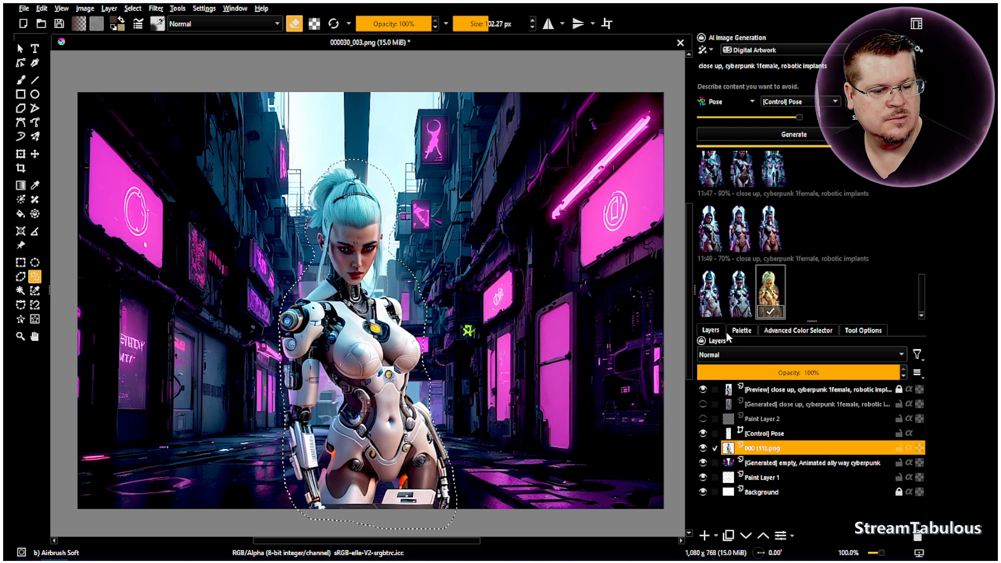
{"action": "left_click", "coordinate": [713, 295]}
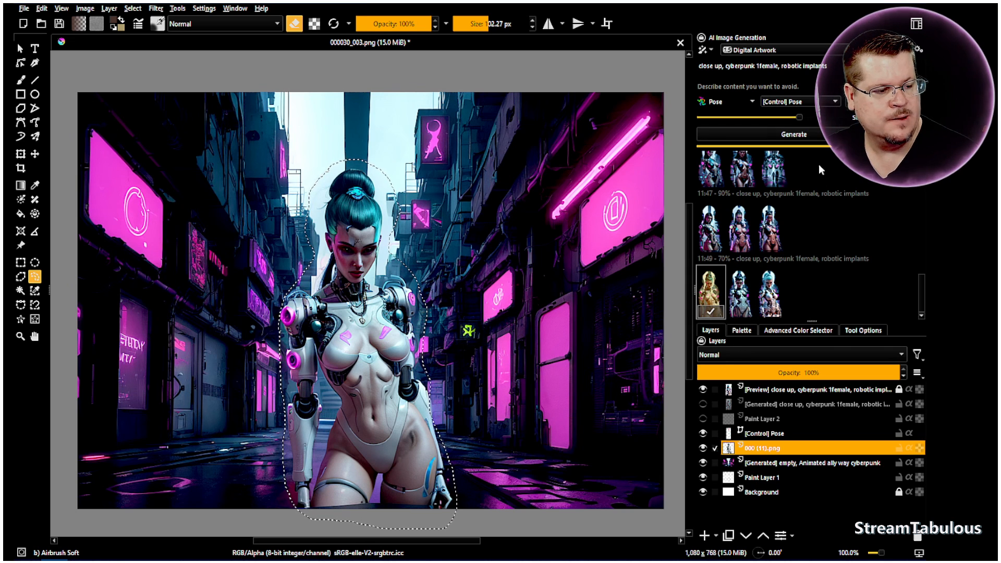
- Lower the generation strength to 50% and generate another set of variants within the selection
{"action": "left_click", "coordinate": [794, 119]}
{"action": "left_click_drag", "start_coordinate": [793, 119], "coordinate": [775, 123]}
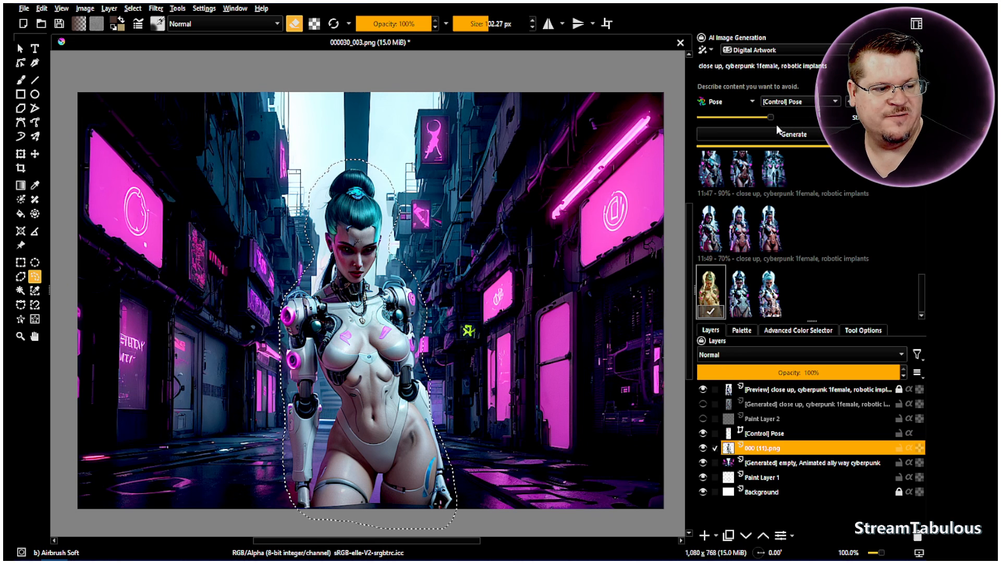
{"action": "left_click", "coordinate": [779, 134]}
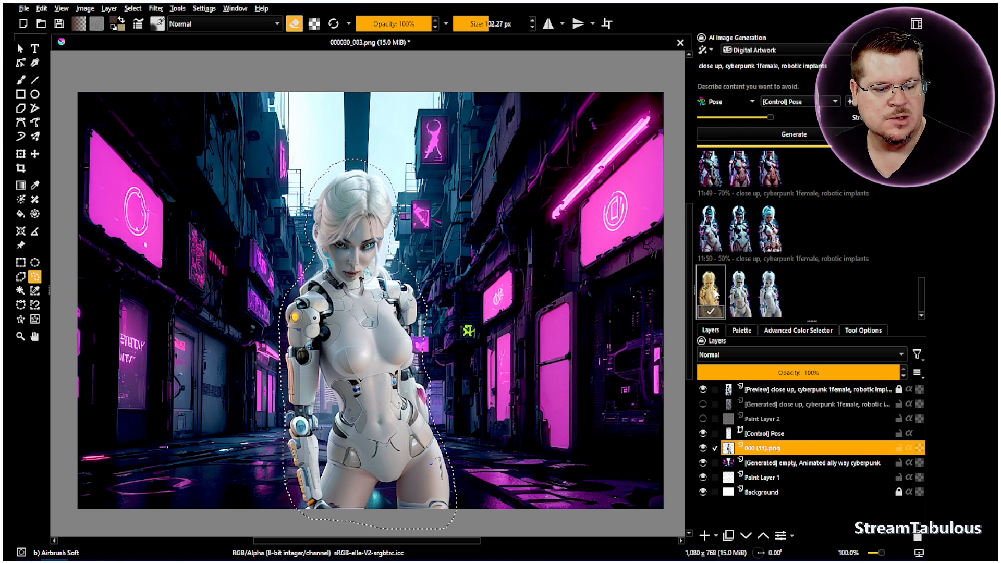
- Compare the first 50% result with the mannequin reference by repeatedly hiding and showing the preview layer
{"action": "left_click", "coordinate": [702, 391]}
{"action": "left_click", "coordinate": [703, 391]}
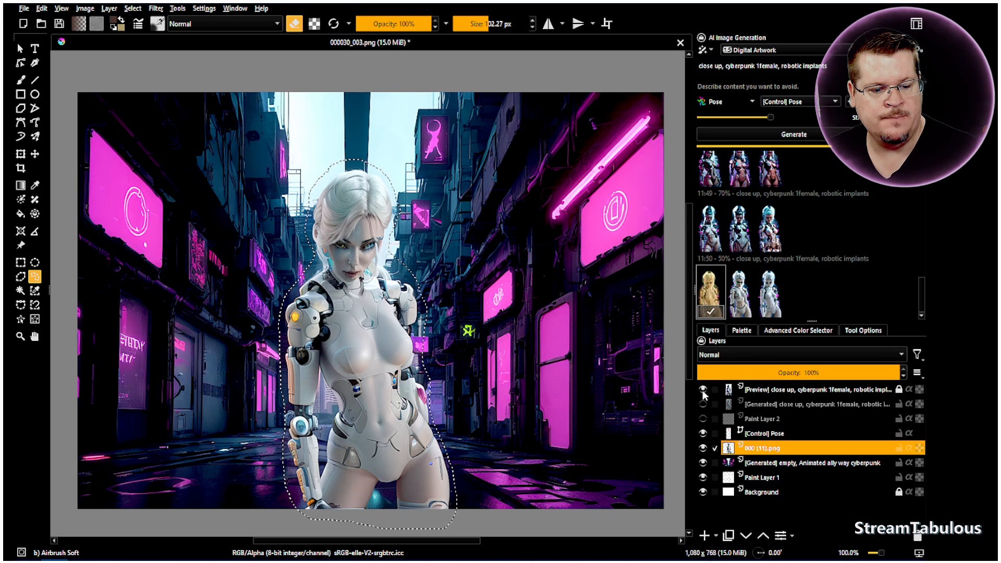
{"action": "left_click", "coordinate": [703, 391]}
{"action": "left_click", "coordinate": [703, 391]}
{"action": "left_click", "coordinate": [703, 391]}
{"action": "left_click", "coordinate": [702, 391]}
{"action": "left_click", "coordinate": [702, 391]}
{"action": "left_click", "coordinate": [703, 391]}
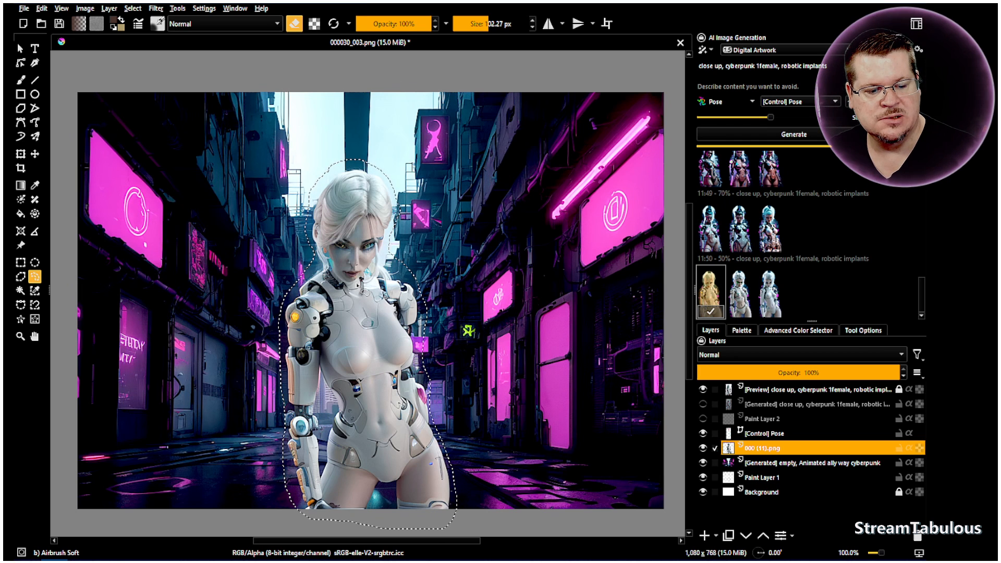
{"action": "left_click", "coordinate": [703, 389]}
{"action": "left_click", "coordinate": [702, 388]}
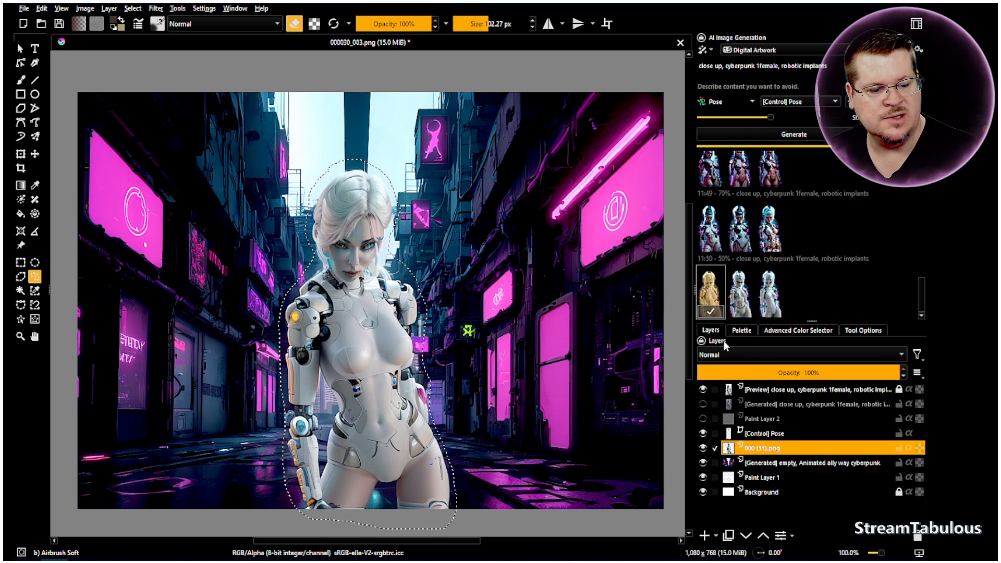
- Preview the second and third 50% results on the canvas
{"action": "left_click", "coordinate": [744, 296]}
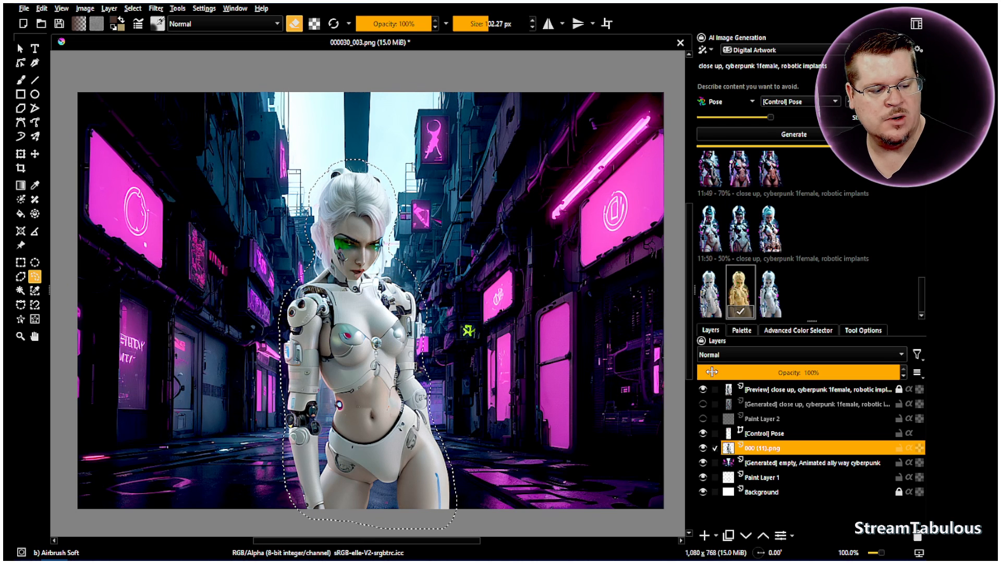
{"action": "mouse_move", "coordinate": [705, 397]}
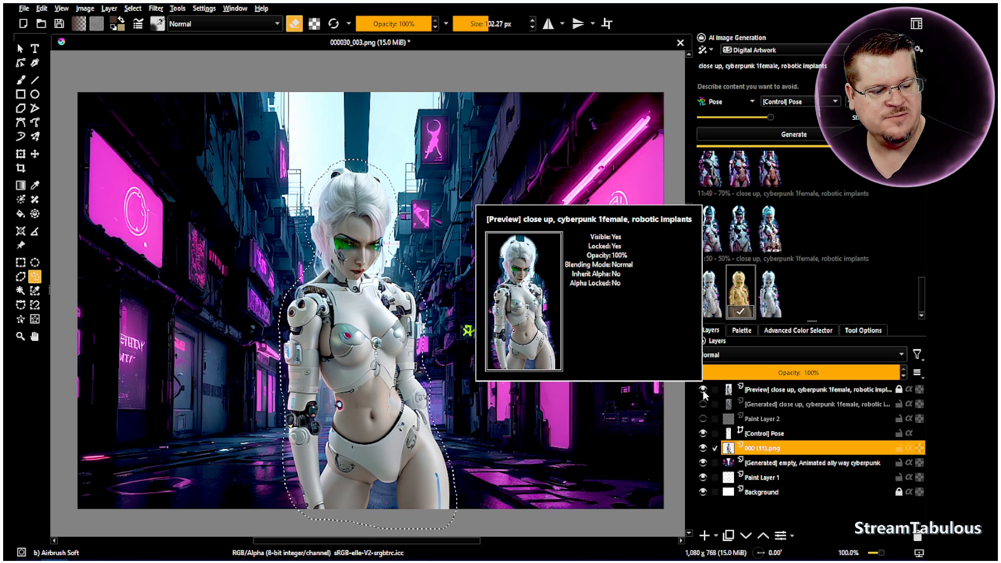
{"action": "left_click", "coordinate": [768, 297]}
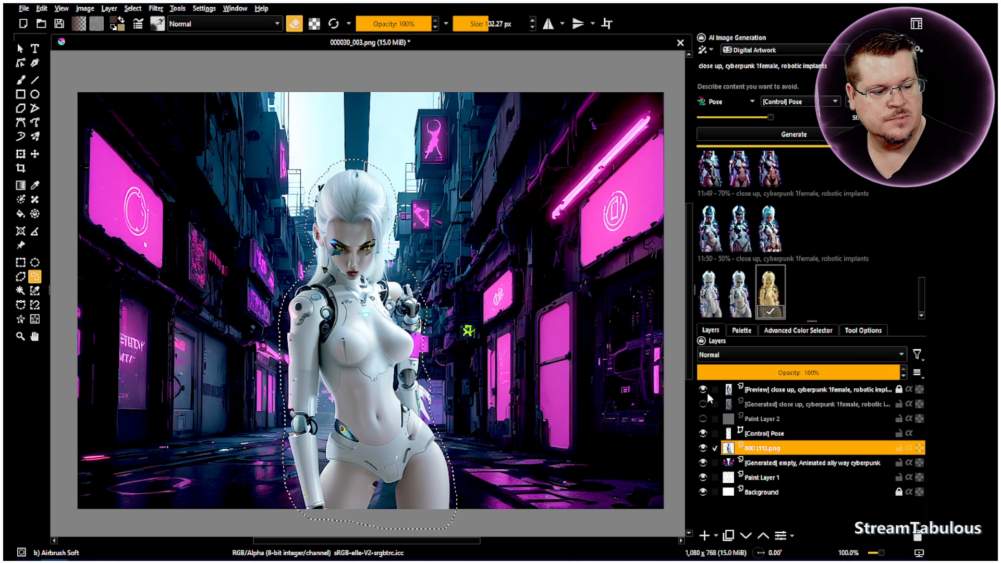
- Raise the generation strength to 60% and generate another set of variants within the selection
{"action": "left_click_drag", "start_coordinate": [770, 116], "coordinate": [784, 117]}
{"action": "left_click", "coordinate": [779, 134]}
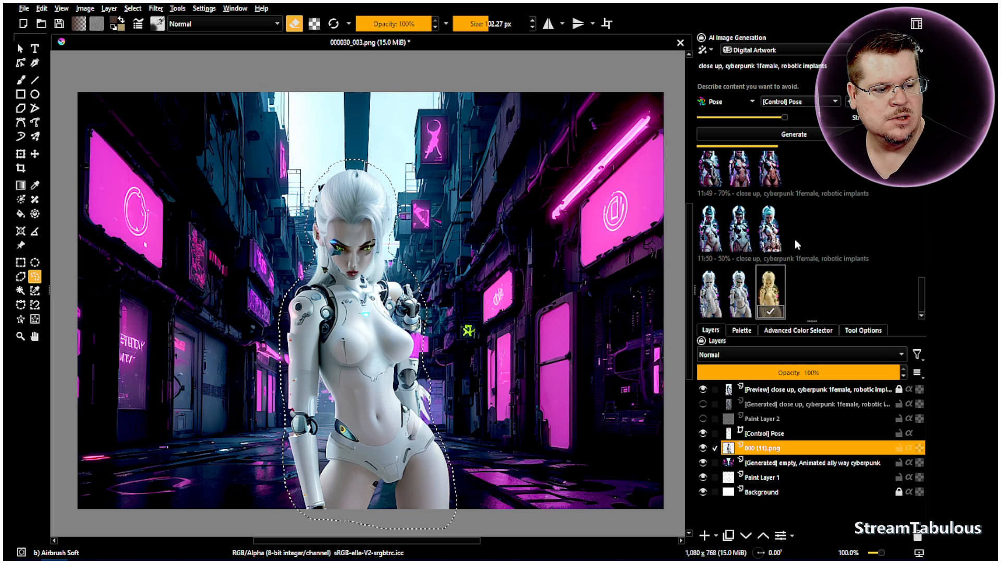
- Preview the first 70% result, the three 11:47 results at 90%, and the starred 90% result from 11:44
{"action": "left_click", "coordinate": [712, 234]}
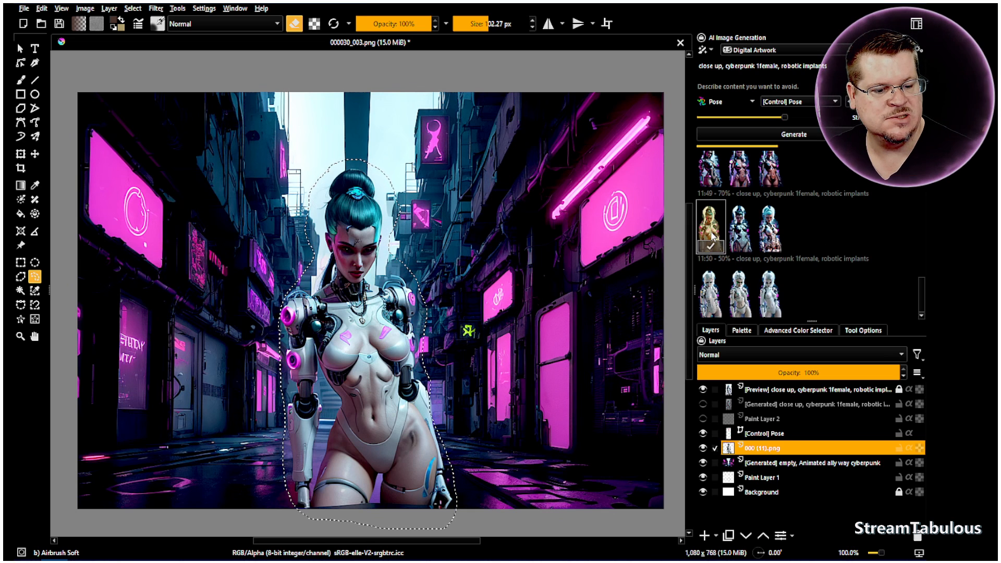
{"action": "left_click", "coordinate": [772, 177]}
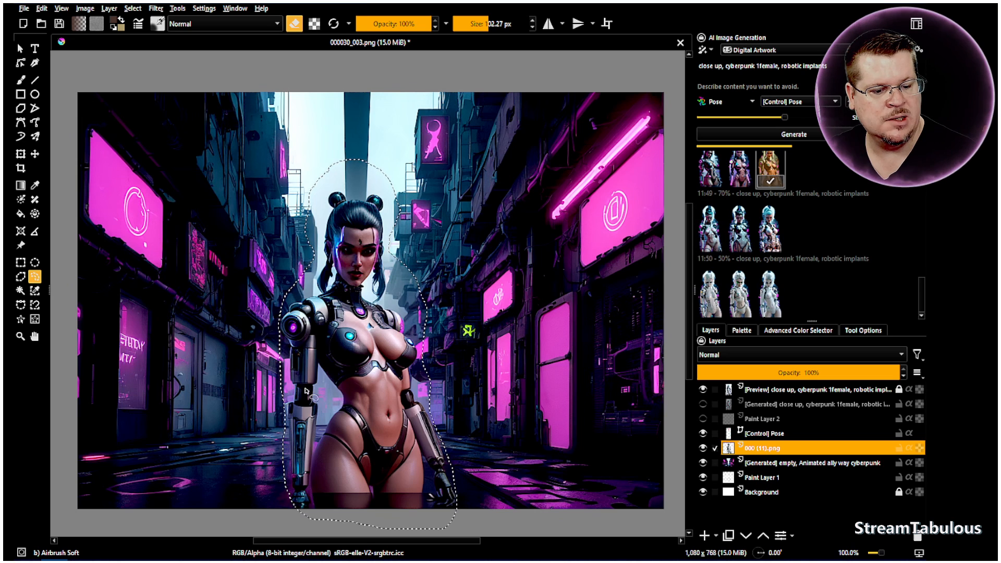
{"action": "left_click", "coordinate": [710, 191]}
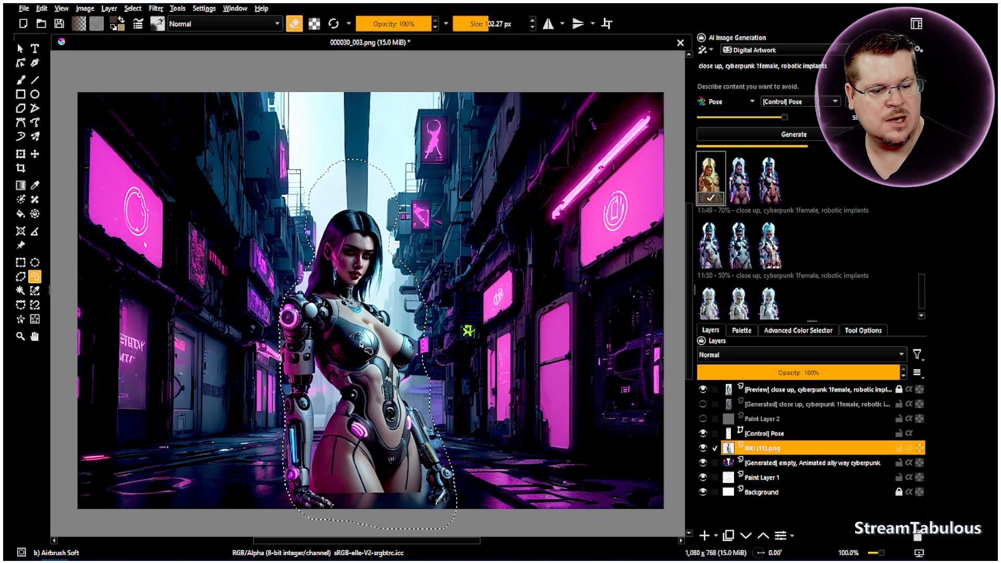
{"action": "left_click", "coordinate": [743, 188]}
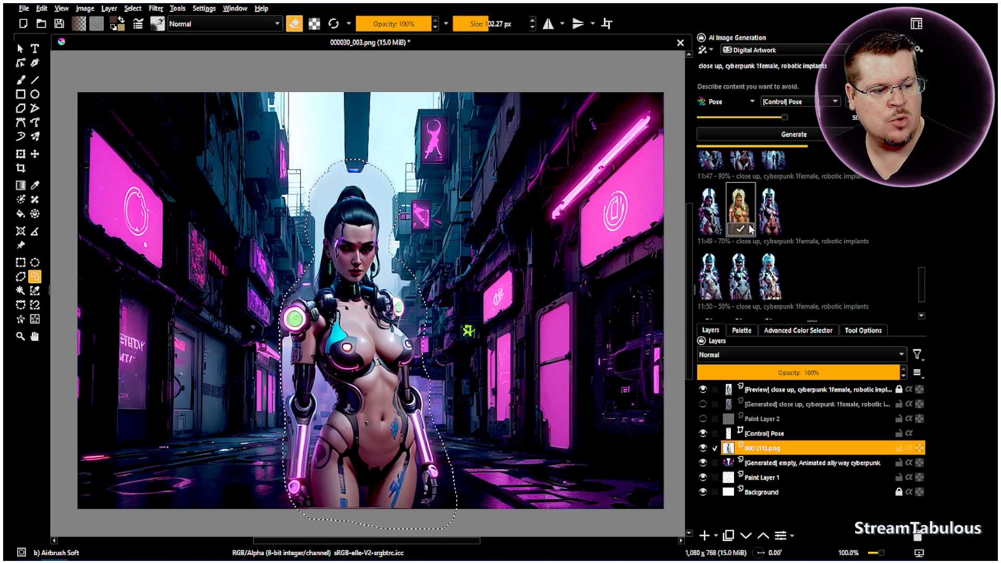
{"action": "left_click", "coordinate": [705, 164]}
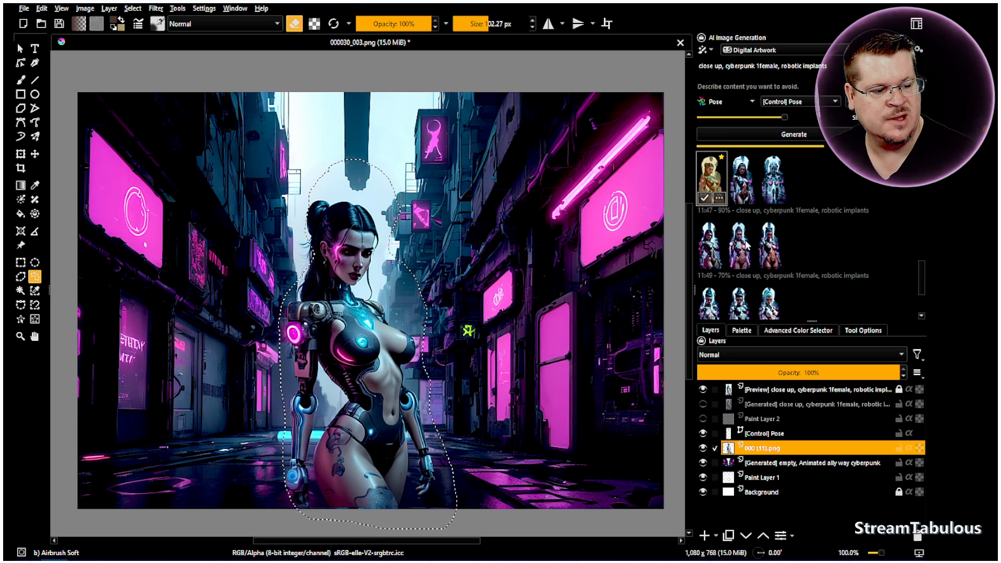
- Compare the starred 90% result with the first two 70% results and the first and third 50% results
{"action": "scroll", "coordinate": [720, 288], "scroll_direction": "down", "scroll_amount": 1}
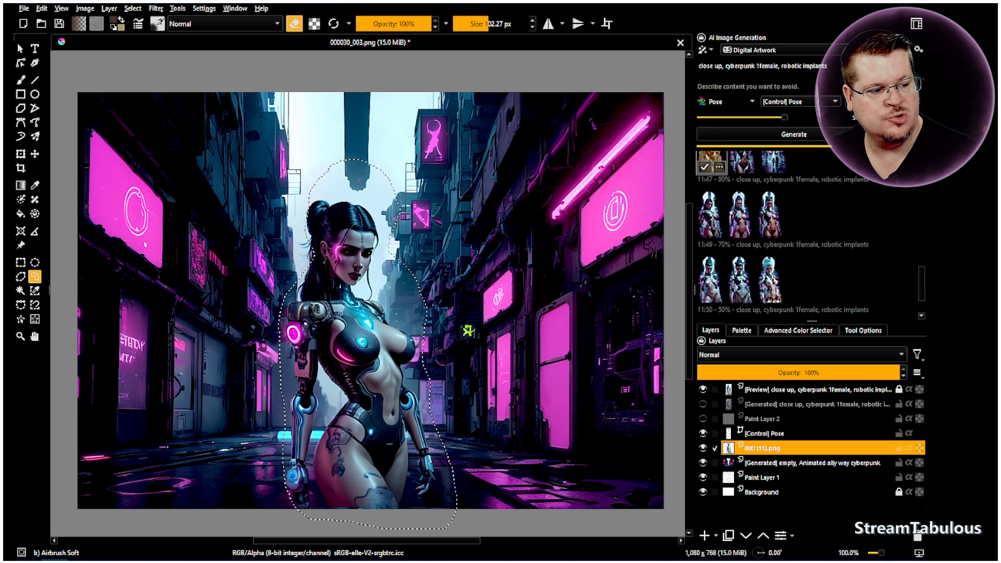
{"action": "left_click", "coordinate": [710, 286]}
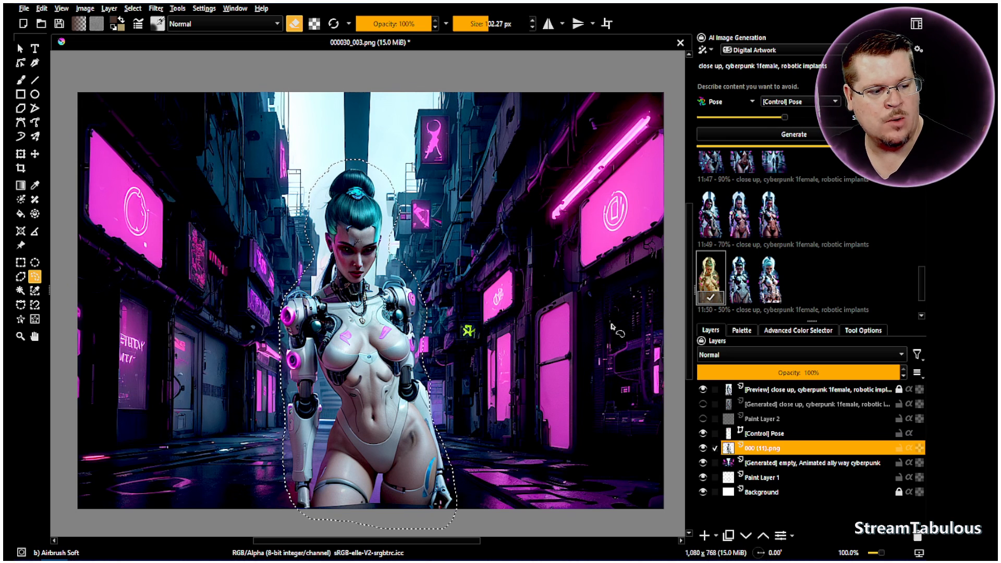
{"action": "left_click", "coordinate": [712, 162]}
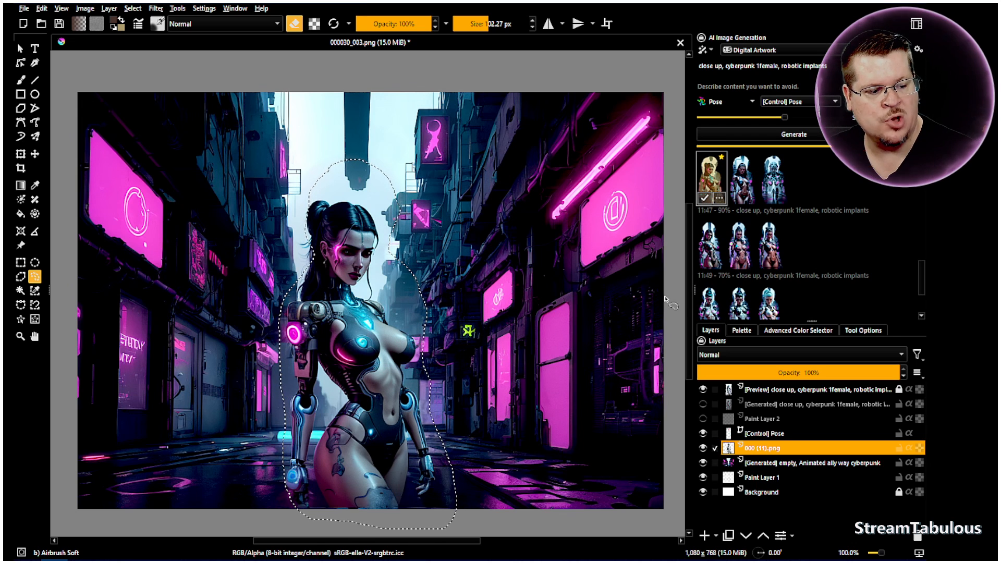
{"action": "left_click", "coordinate": [739, 307]}
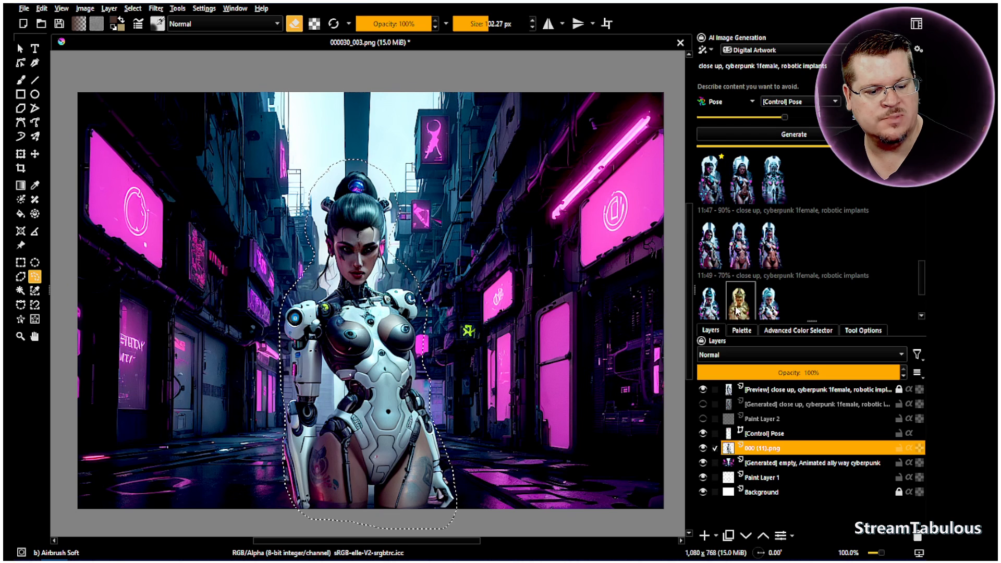
{"action": "scroll", "coordinate": [767, 278], "scroll_direction": "down", "scroll_amount": 2}
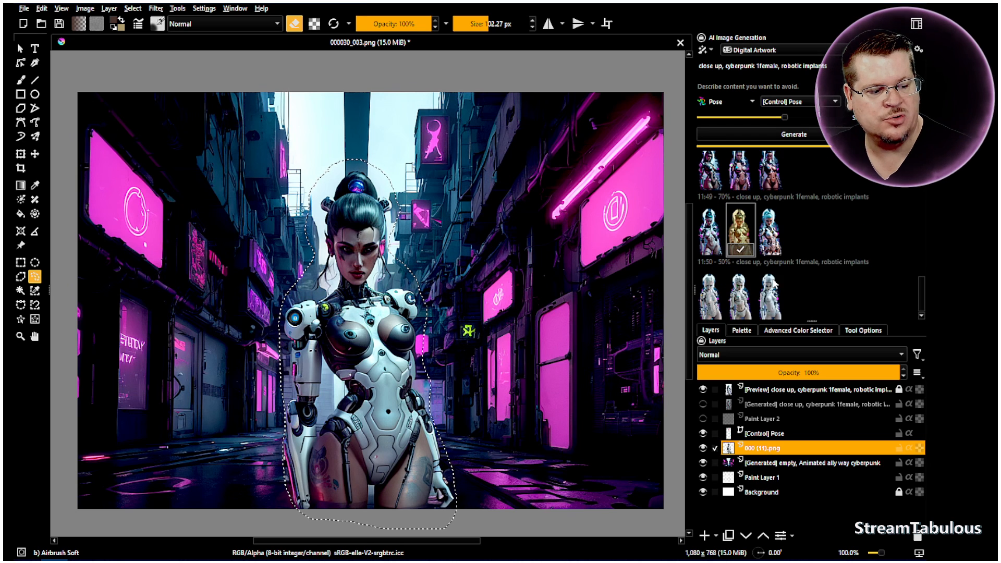
{"action": "left_click", "coordinate": [708, 304]}
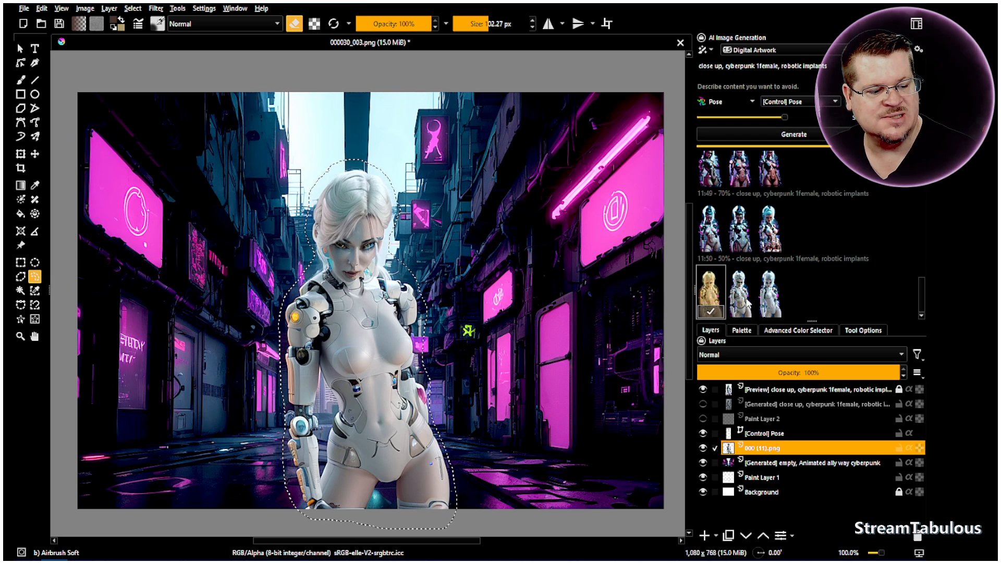
{"action": "left_click", "coordinate": [771, 298]}
{"action": "left_click", "coordinate": [710, 229]}
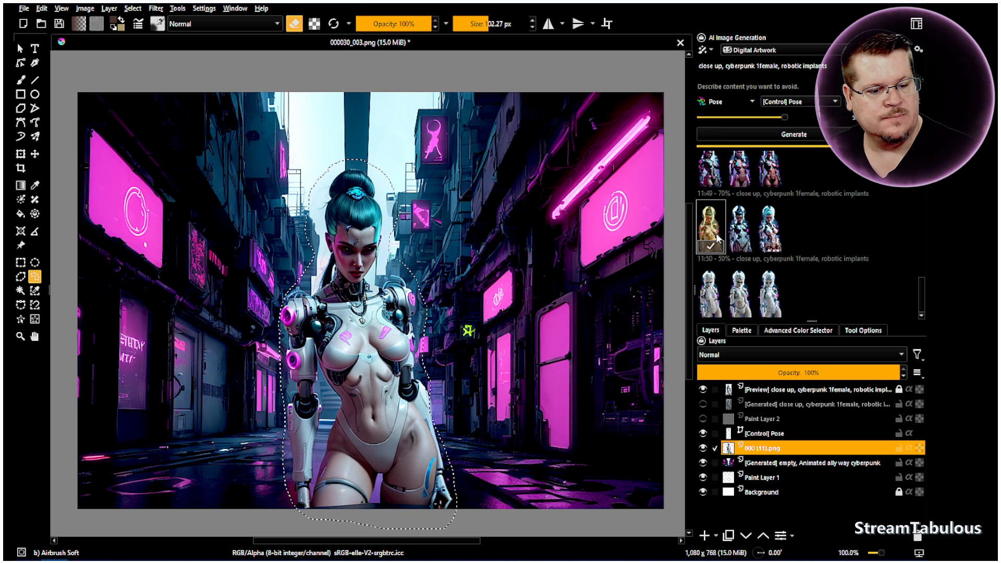
- Switch the preview between the starred result and the first two 11:47 results at 90%, ending on the first 70% result
{"action": "left_click", "coordinate": [711, 177]}
{"action": "scroll", "coordinate": [713, 182], "scroll_direction": "up", "scroll_amount": 2}
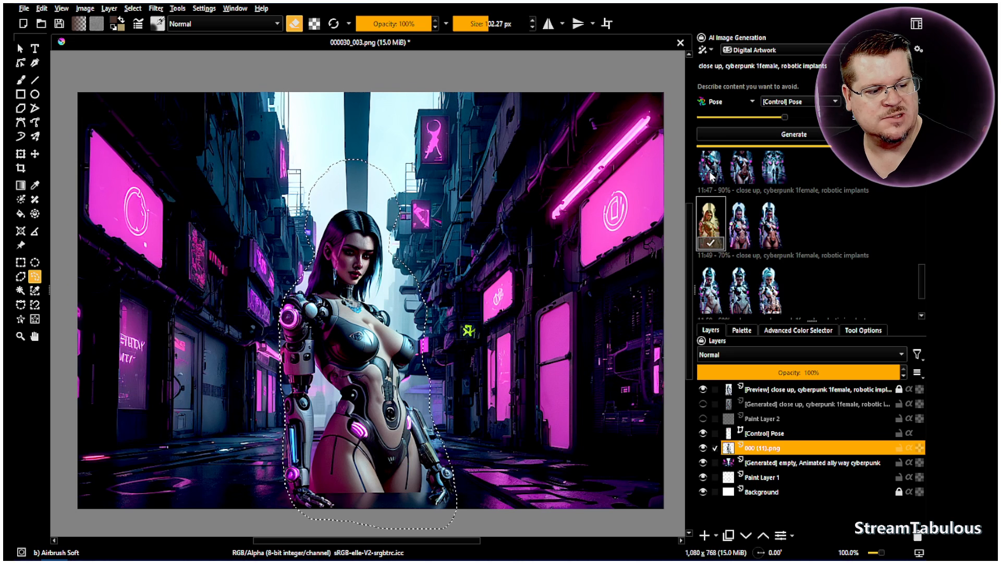
{"action": "left_click", "coordinate": [712, 175]}
{"action": "scroll", "coordinate": [712, 176], "scroll_direction": "up", "scroll_amount": 1}
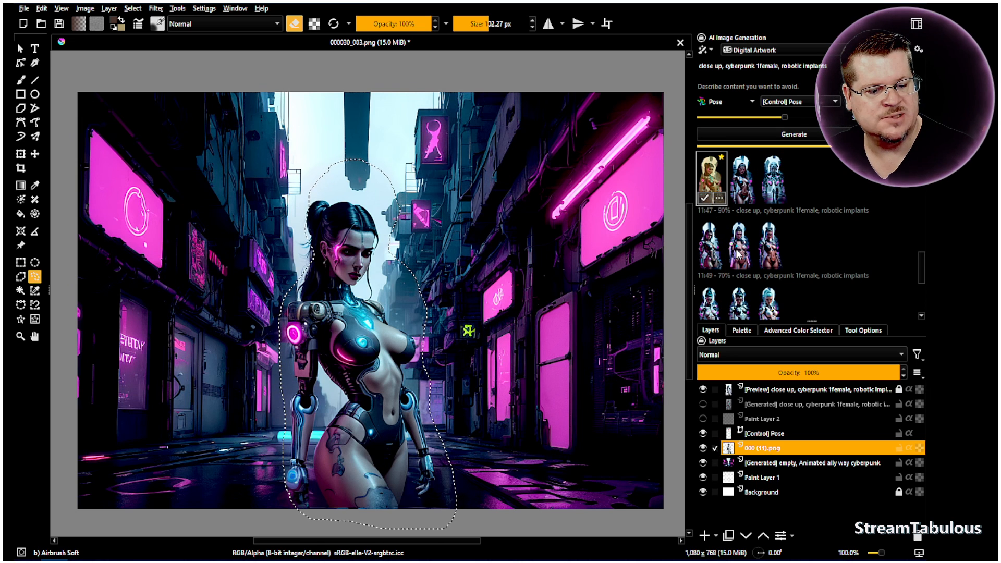
{"action": "left_click", "coordinate": [710, 254]}
{"action": "left_click", "coordinate": [739, 252]}
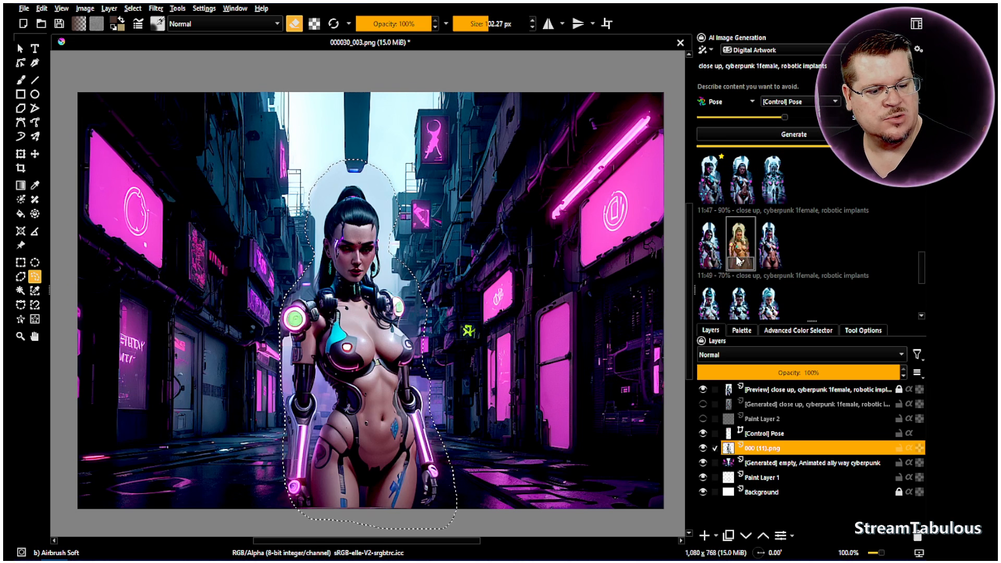
{"action": "left_click", "coordinate": [707, 256]}
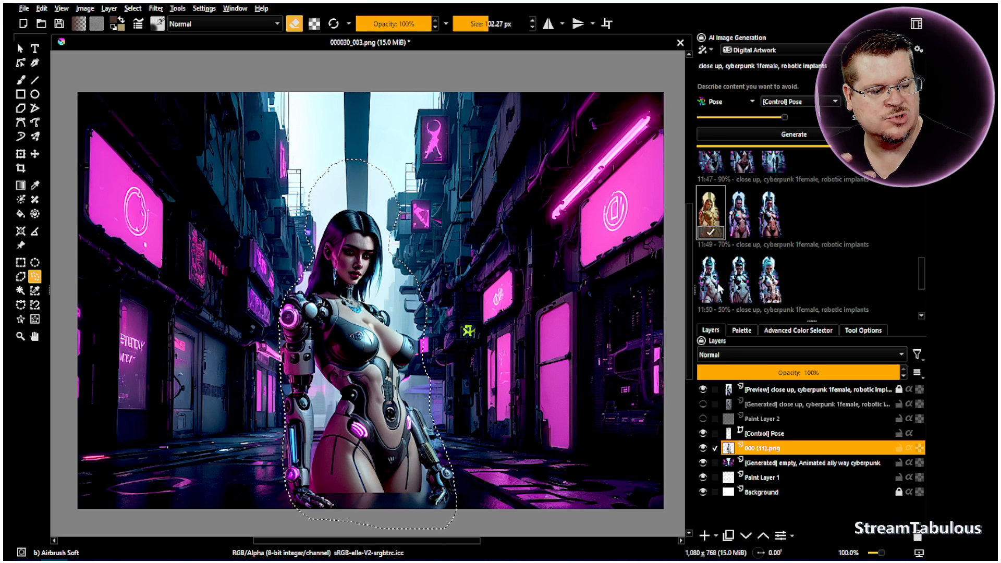
{"action": "left_click", "coordinate": [712, 282]}
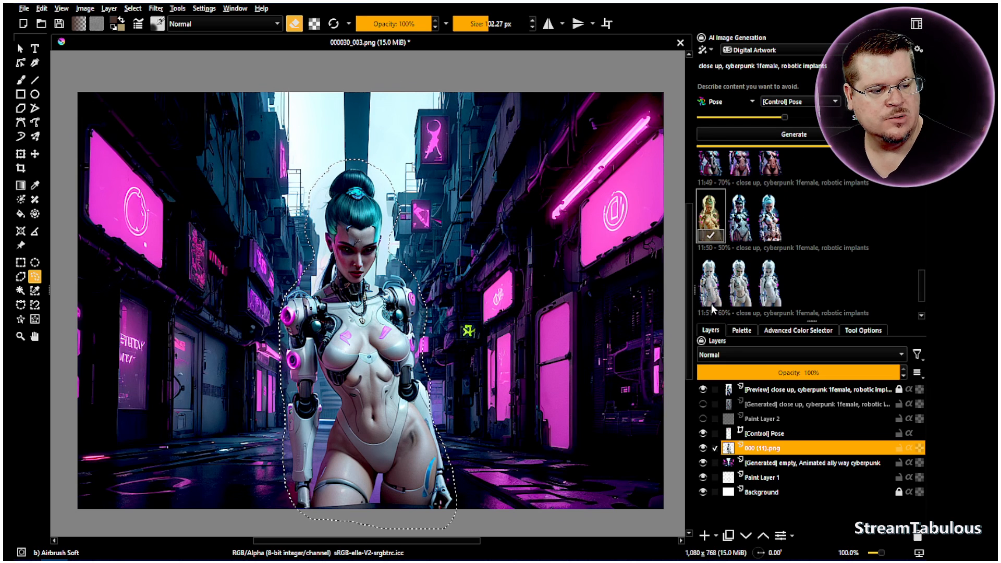
- Preview the first 50% result and the first two 60% results, and apply the second 60% result as a layer
{"action": "left_click", "coordinate": [709, 292]}
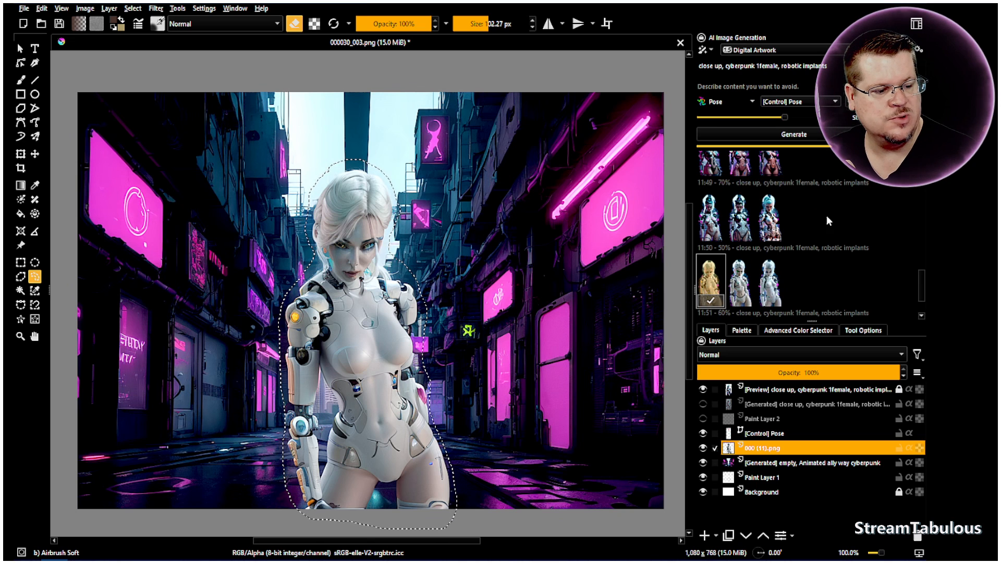
{"action": "left_click", "coordinate": [709, 305]}
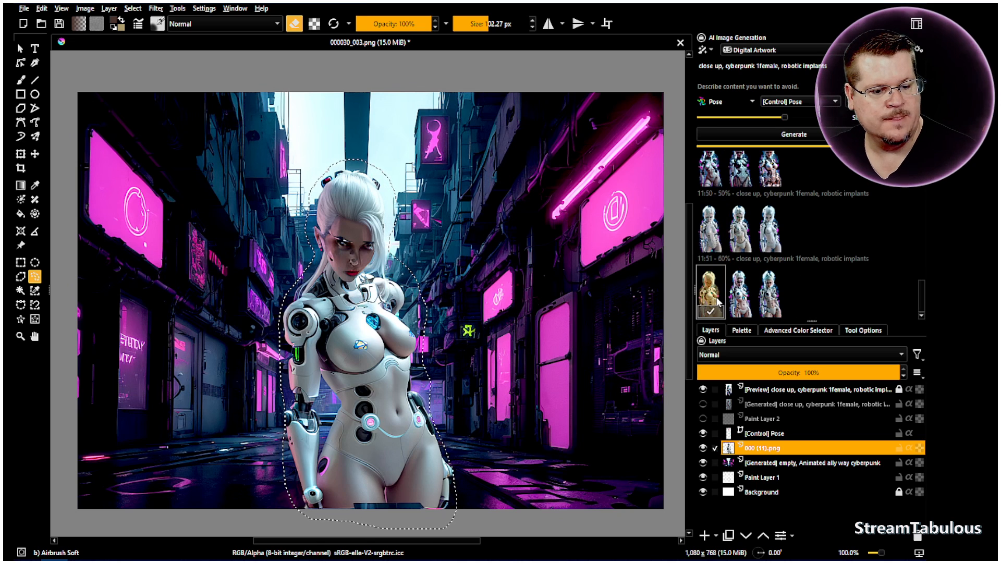
{"action": "left_click", "coordinate": [746, 303]}
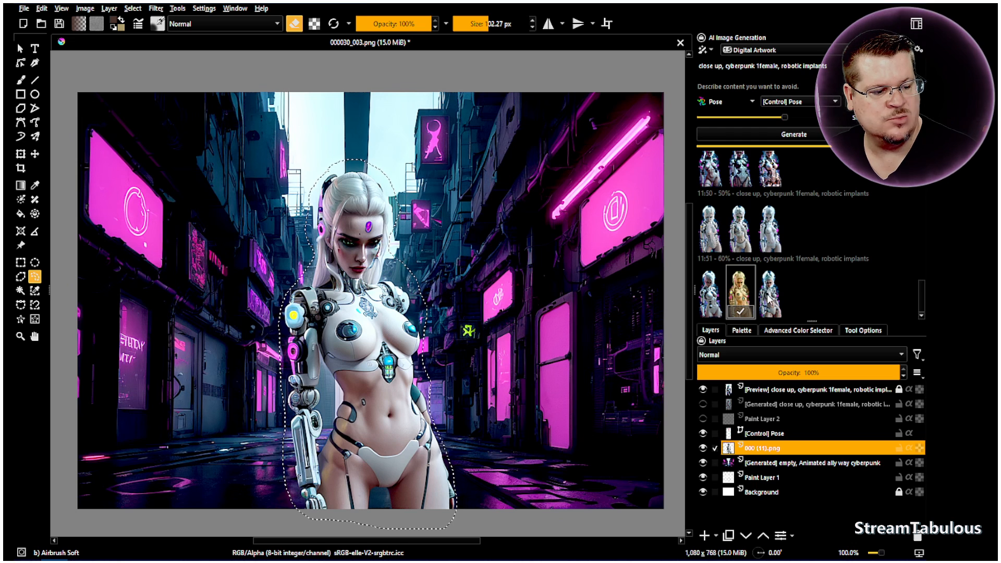
{"action": "left_click", "coordinate": [755, 295]}
{"action": "left_click", "coordinate": [747, 295]}
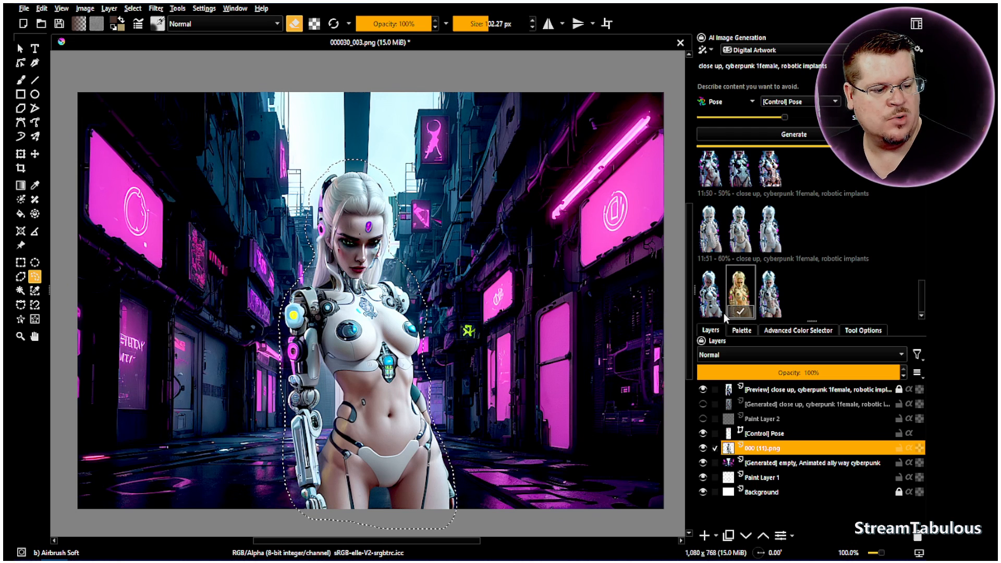
{"action": "left_click", "coordinate": [740, 312]}
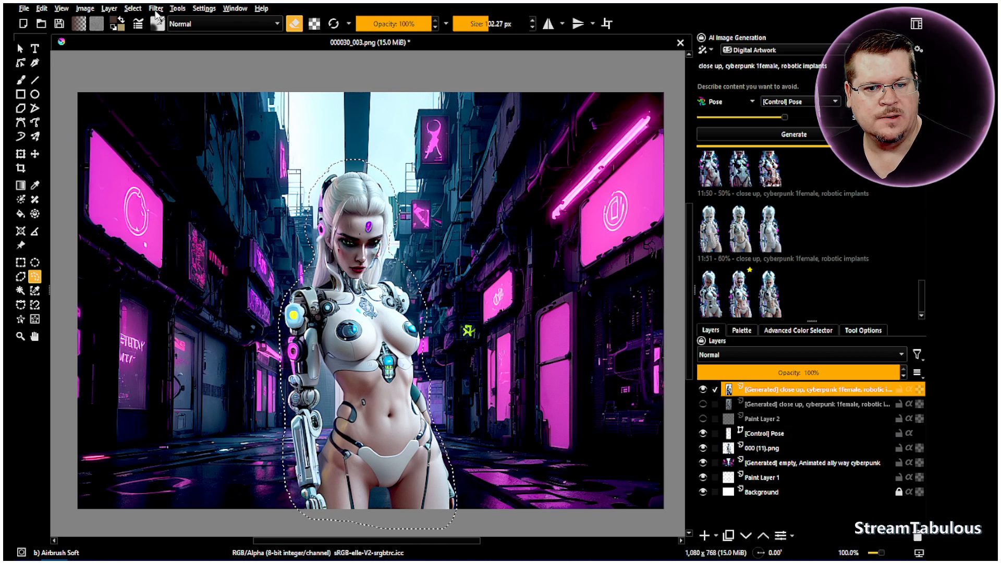
- Darken the applied figure with a Levels filter, using input black level 38 and output white level 224
{"action": "left_click", "coordinate": [197, 9]}
{"action": "mouse_move", "coordinate": [156, 8]}
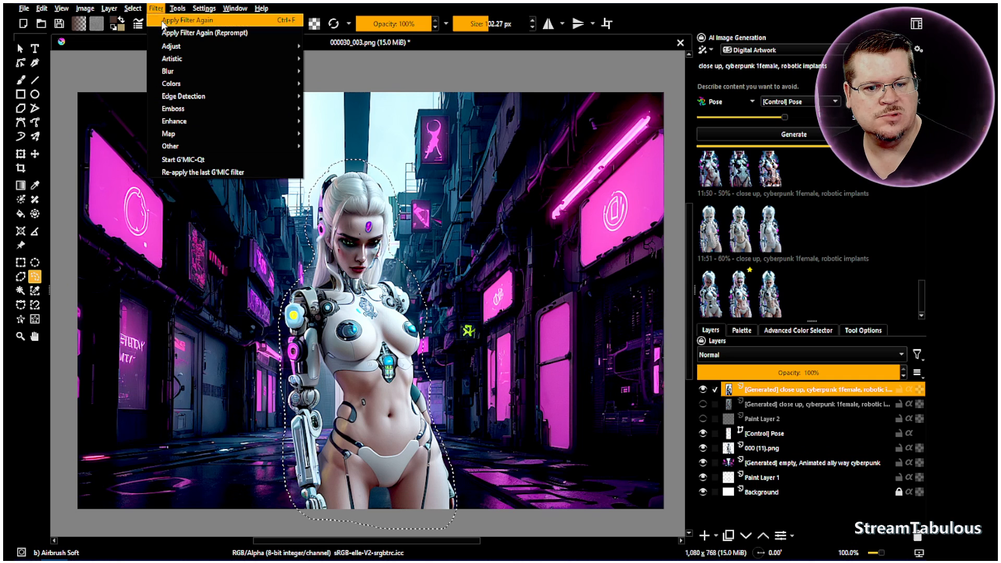
{"action": "mouse_move", "coordinate": [204, 48]}
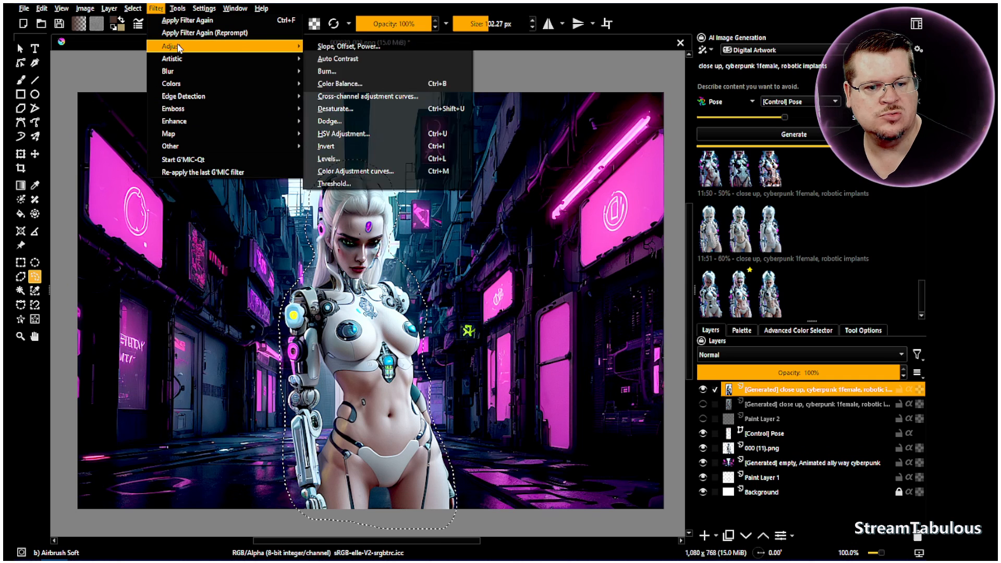
{"action": "left_click", "coordinate": [352, 158]}
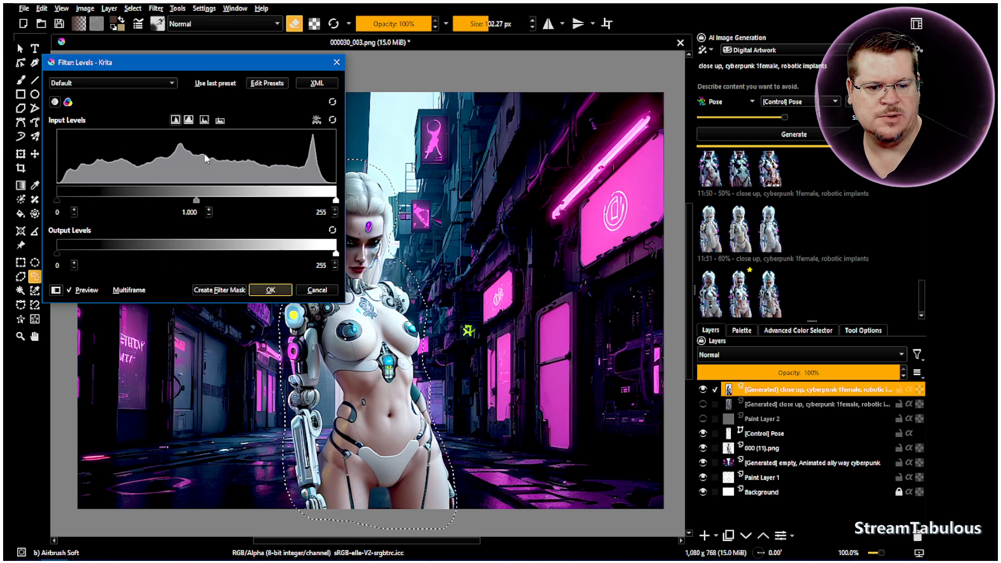
{"action": "left_click_drag", "start_coordinate": [57, 200], "coordinate": [98, 202]}
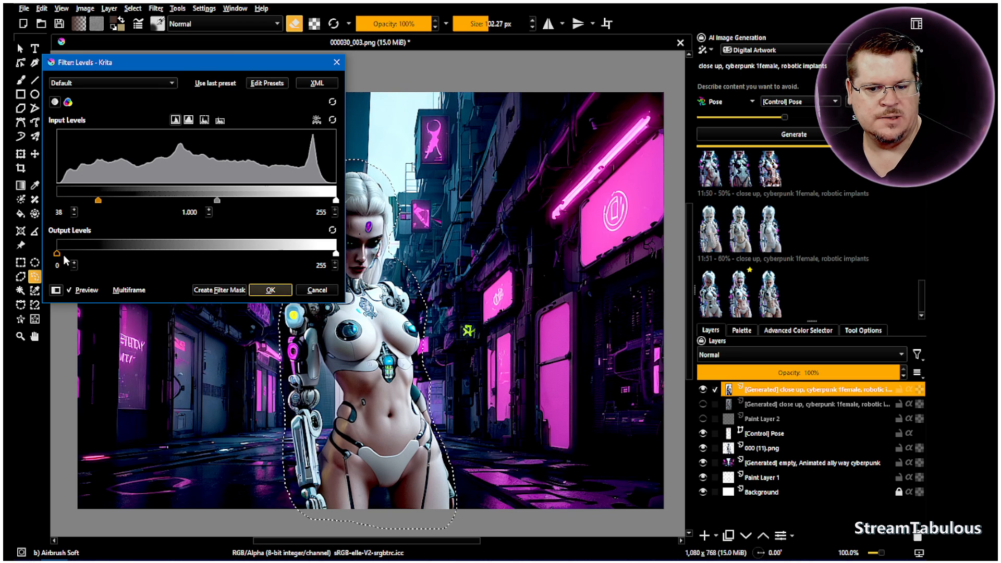
{"action": "left_click_drag", "start_coordinate": [336, 254], "coordinate": [301, 254]}
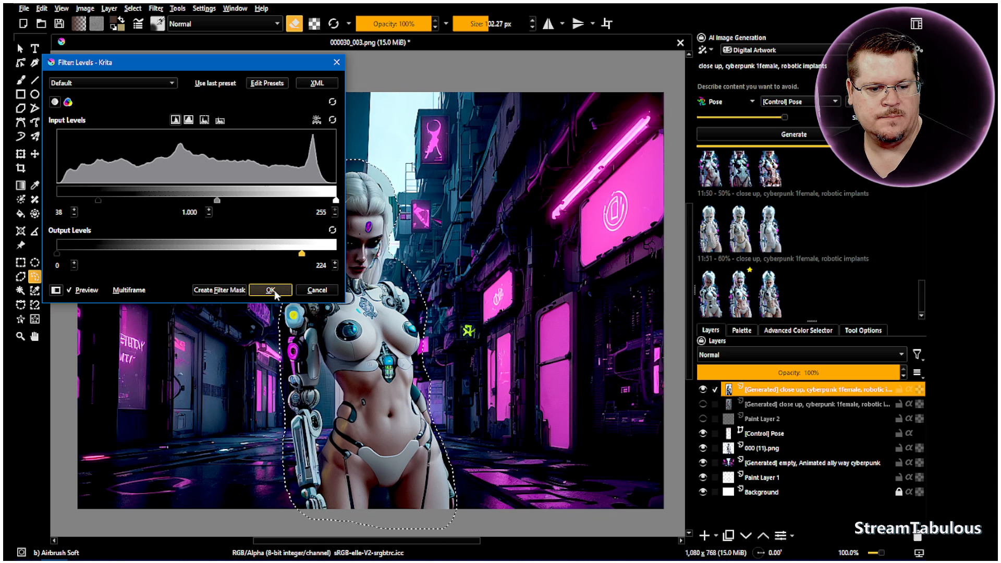
{"action": "left_click", "coordinate": [273, 290]}
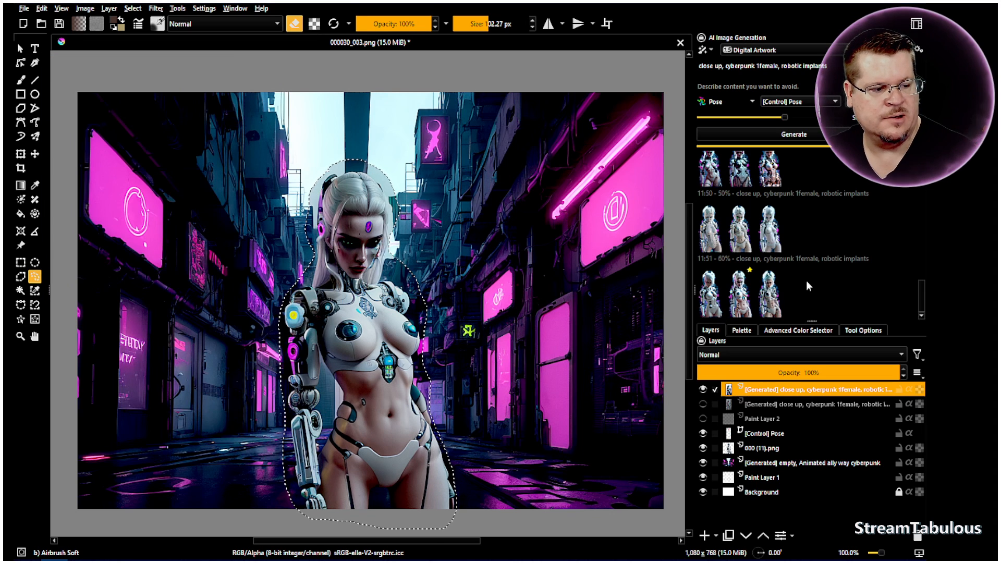
- Generate another set of 60% variants within the selection, hide the 000 (11).png layer, and preview the new results
{"action": "left_click", "coordinate": [815, 137]}
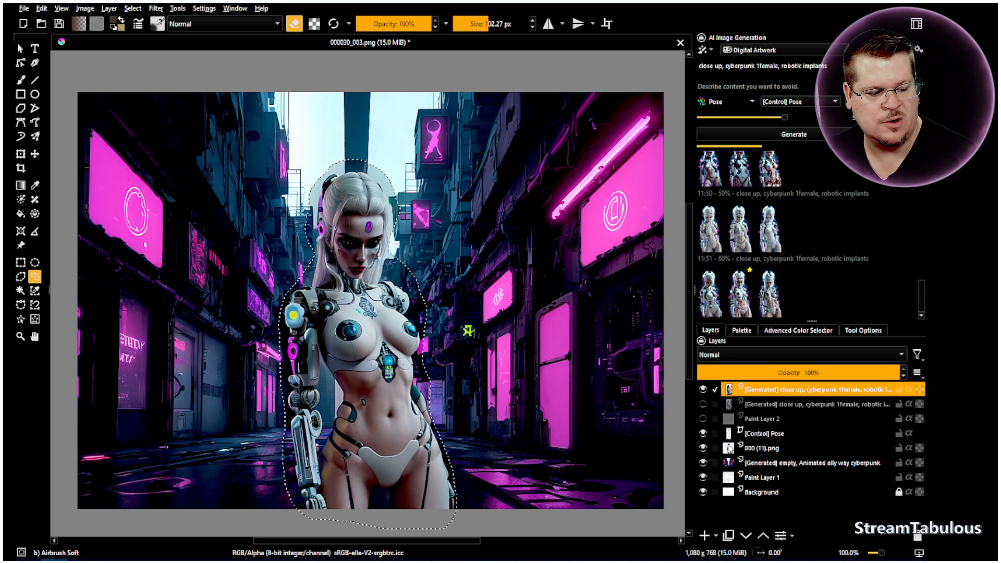
{"action": "left_click", "coordinate": [702, 449]}
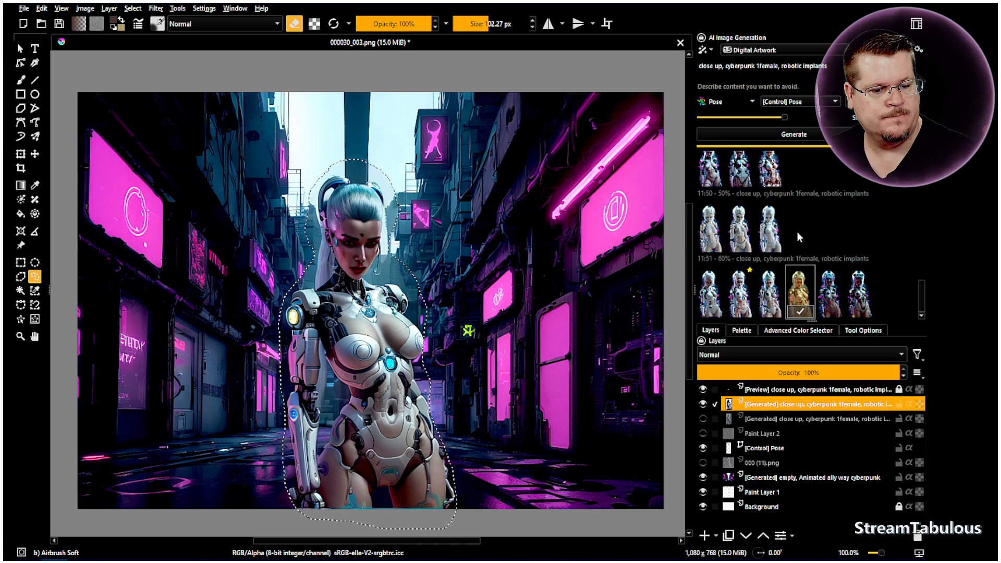
{"action": "left_click", "coordinate": [831, 300]}
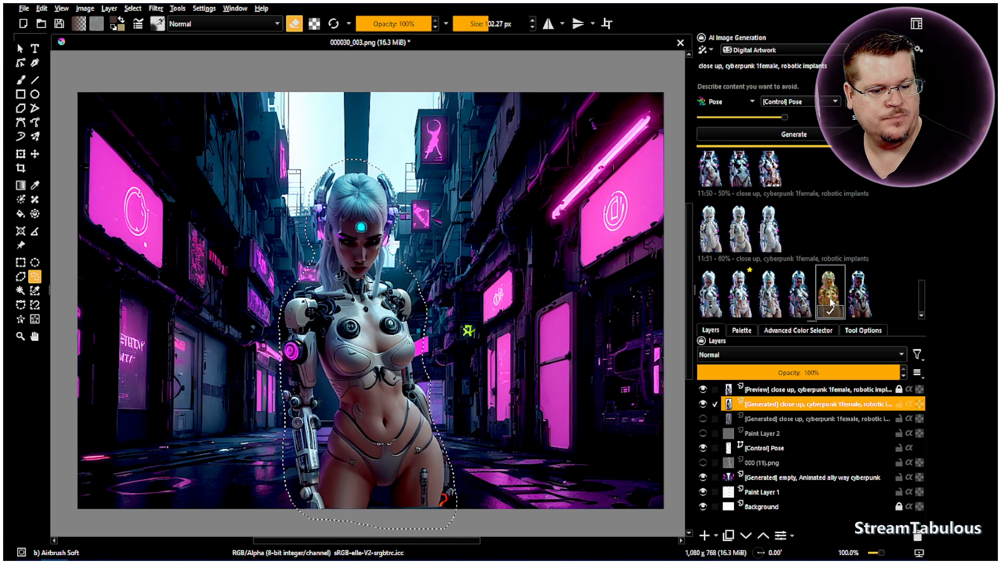
{"action": "left_click", "coordinate": [861, 300]}
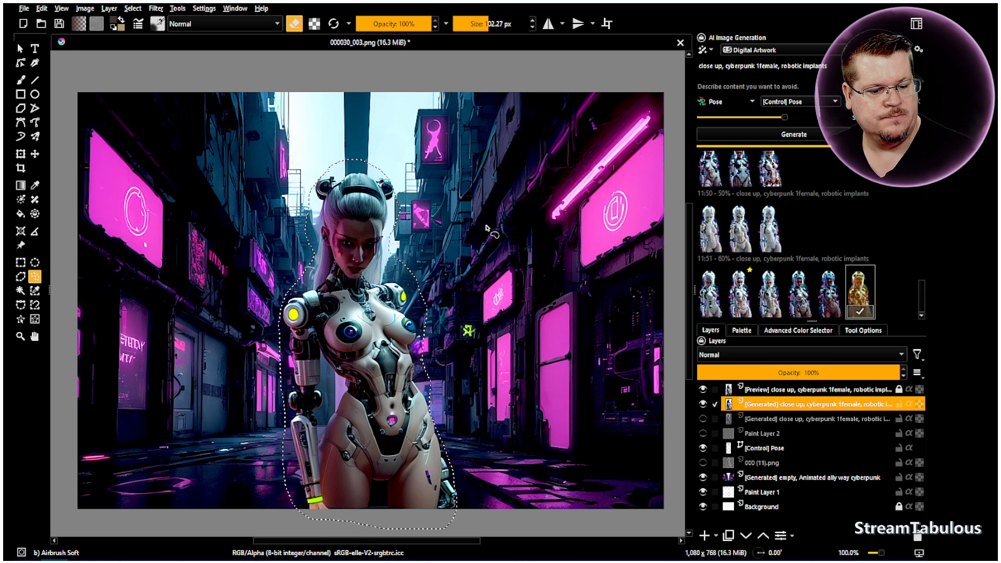
- Apply the third new 60% variant as a layer and deselect the outlined area
{"action": "left_click", "coordinate": [859, 312]}
{"action": "right_click", "coordinate": [465, 199]}
{"action": "left_click", "coordinate": [498, 227]}
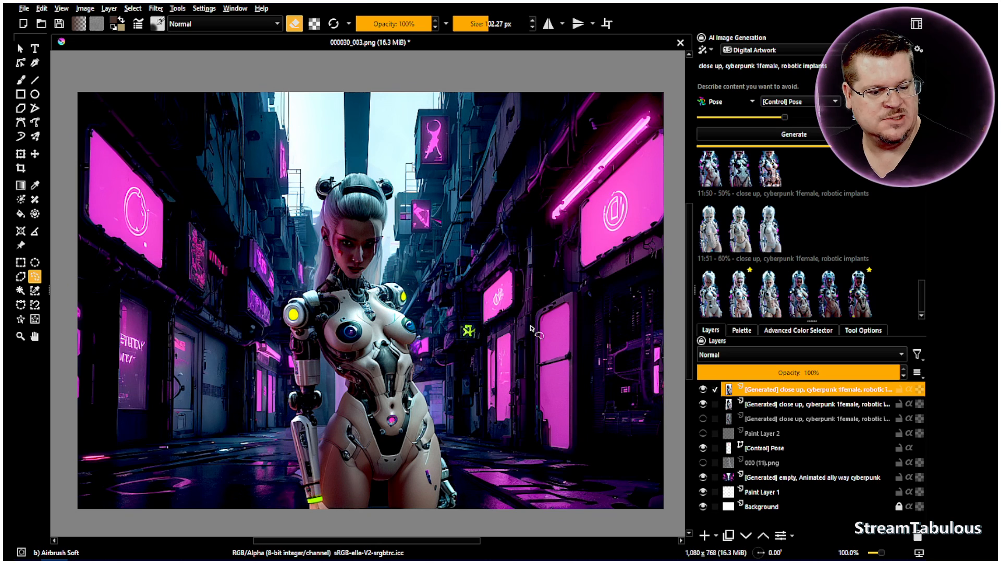
- Hide the two upper generated layers and show the 000 (11).png layer, comparing the mannequin with the second generated layer
{"action": "left_click", "coordinate": [703, 390]}
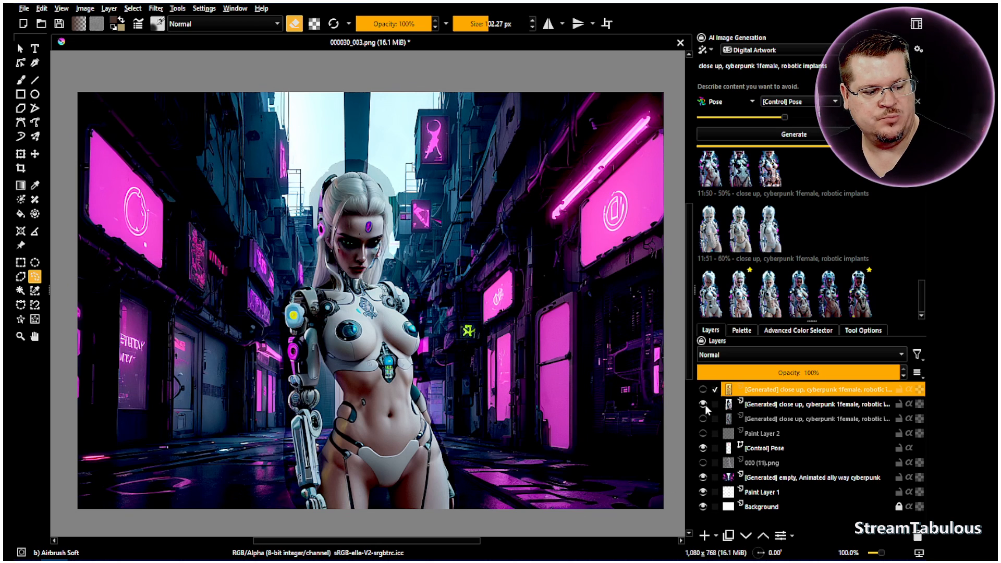
{"action": "left_click", "coordinate": [704, 405]}
{"action": "left_click", "coordinate": [703, 462]}
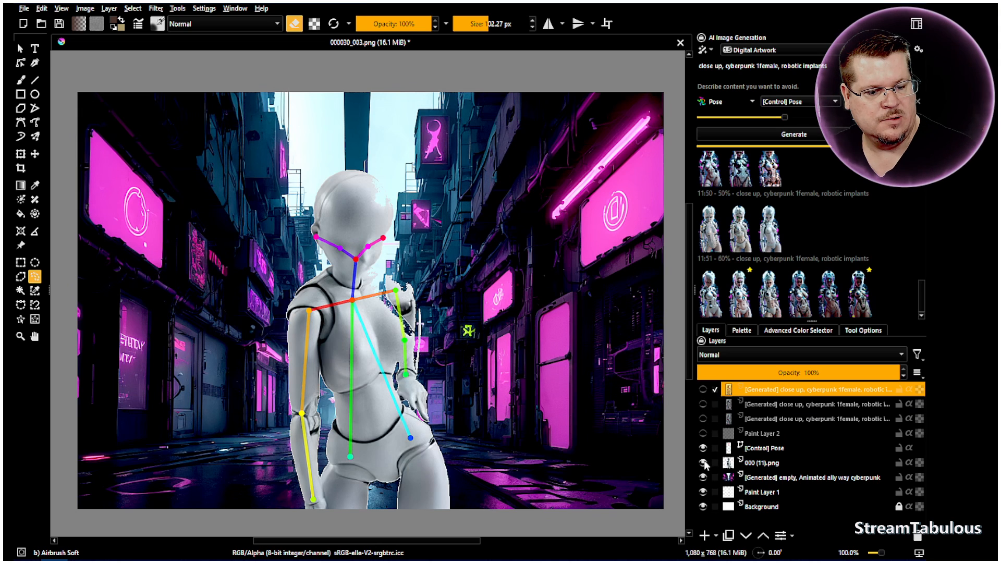
{"action": "left_click", "coordinate": [702, 405]}
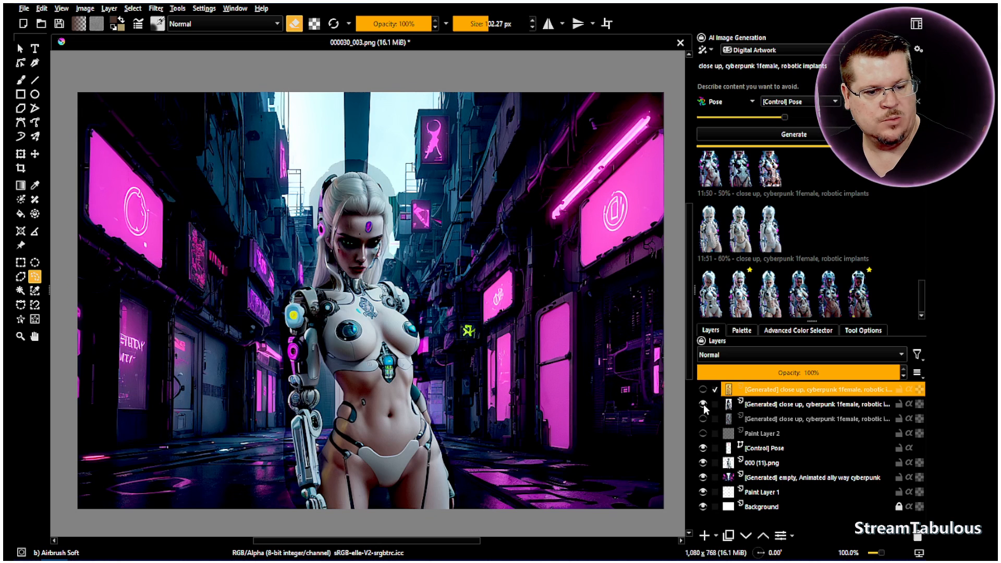
{"action": "left_click", "coordinate": [703, 404]}
- Toggle the third generated layer's visibility to compare its figure with the mannequin and pose skeleton
{"action": "left_click", "coordinate": [703, 418]}
{"action": "left_click", "coordinate": [702, 419]}
{"action": "left_click", "coordinate": [703, 419]}
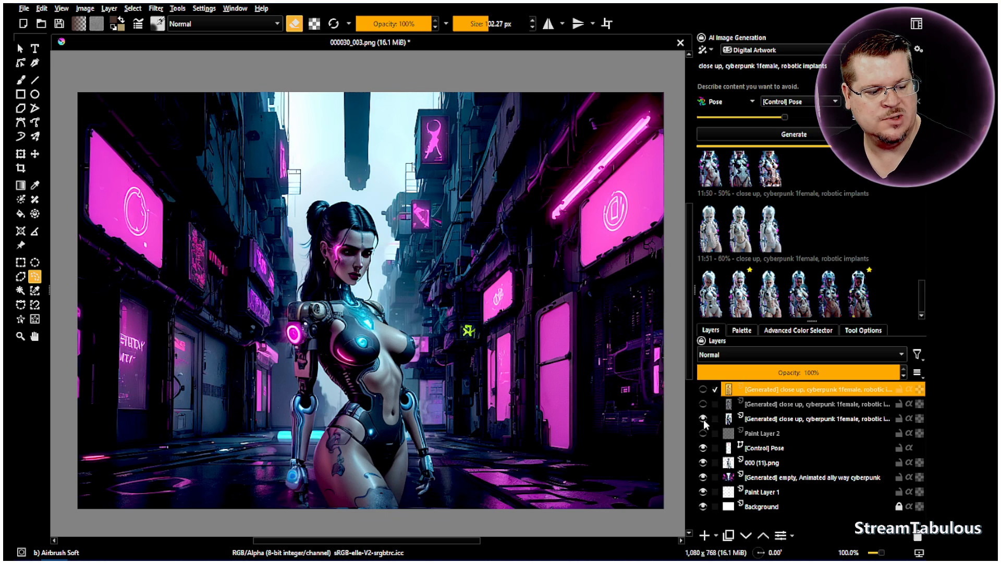
{"action": "left_click", "coordinate": [703, 419]}
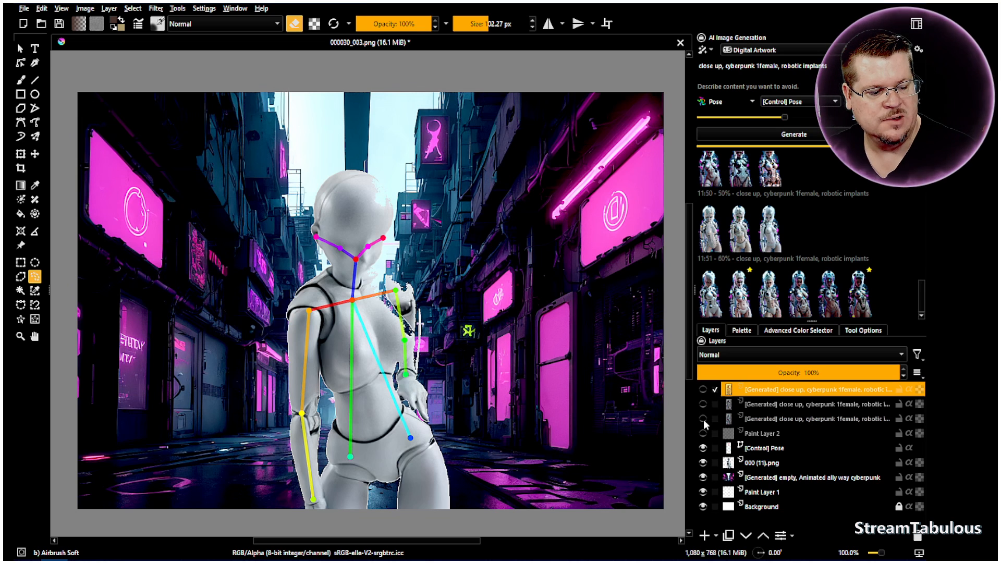
{"action": "left_click", "coordinate": [703, 418]}
{"action": "left_click", "coordinate": [702, 419]}
{"action": "left_click", "coordinate": [703, 419]}
{"action": "left_click", "coordinate": [702, 418]}
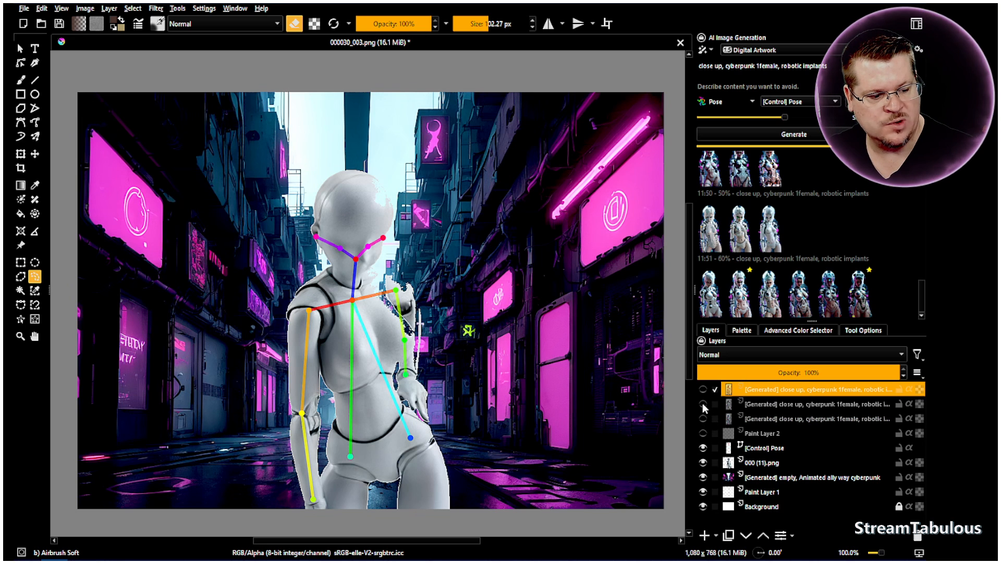
{"action": "left_click", "coordinate": [703, 418]}
{"action": "left_click", "coordinate": [703, 418]}
- Toggle the second generated layer's visibility to compare the white-haired figure with the mannequin and pose skeleton
{"action": "left_click", "coordinate": [703, 404]}
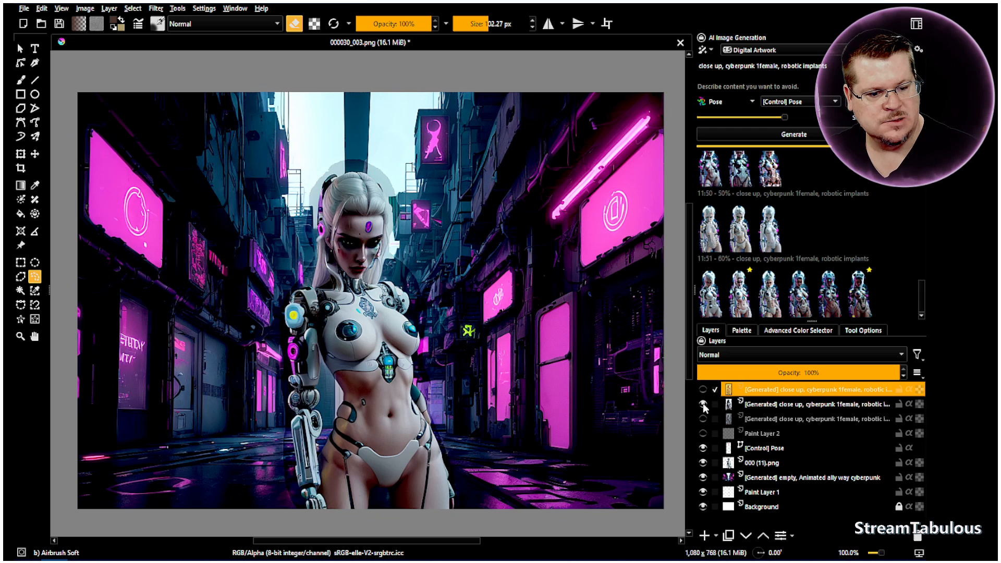
{"action": "left_click", "coordinate": [702, 404]}
{"action": "left_click", "coordinate": [702, 404]}
{"action": "left_click", "coordinate": [703, 404]}
{"action": "left_click", "coordinate": [703, 404]}
{"action": "left_click", "coordinate": [702, 403]}
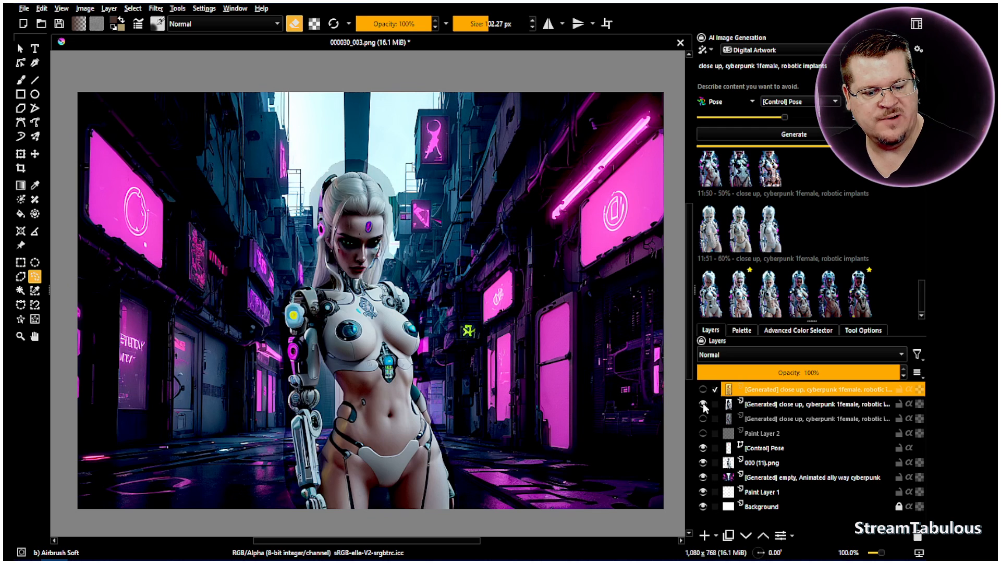
{"action": "left_click", "coordinate": [703, 403]}
{"action": "left_click", "coordinate": [703, 403]}
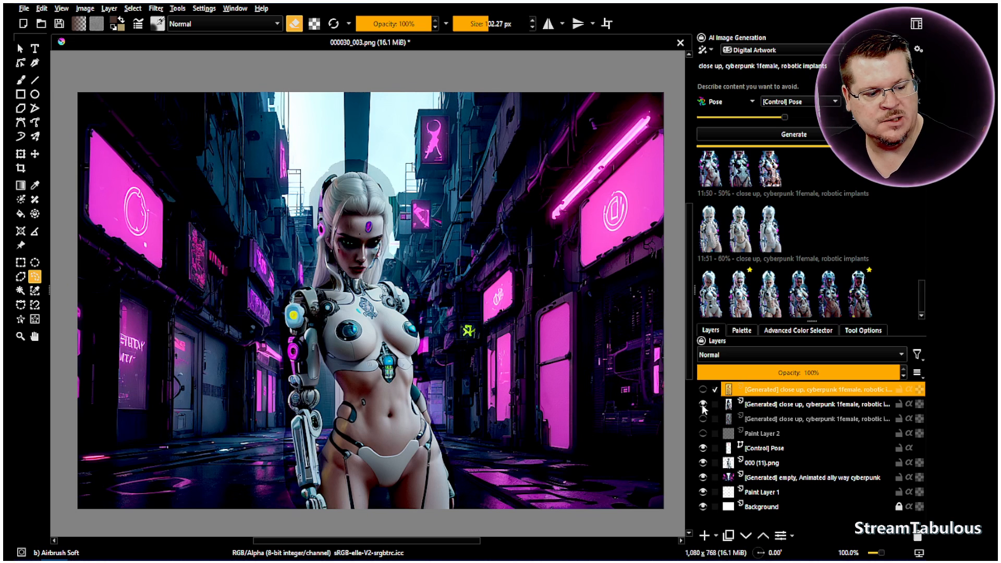
{"action": "left_click", "coordinate": [702, 404]}
- Toggle the topmost generated layer's visibility to compare it with the mannequin and pose skeleton, leaving the layer visible
{"action": "left_click", "coordinate": [703, 389]}
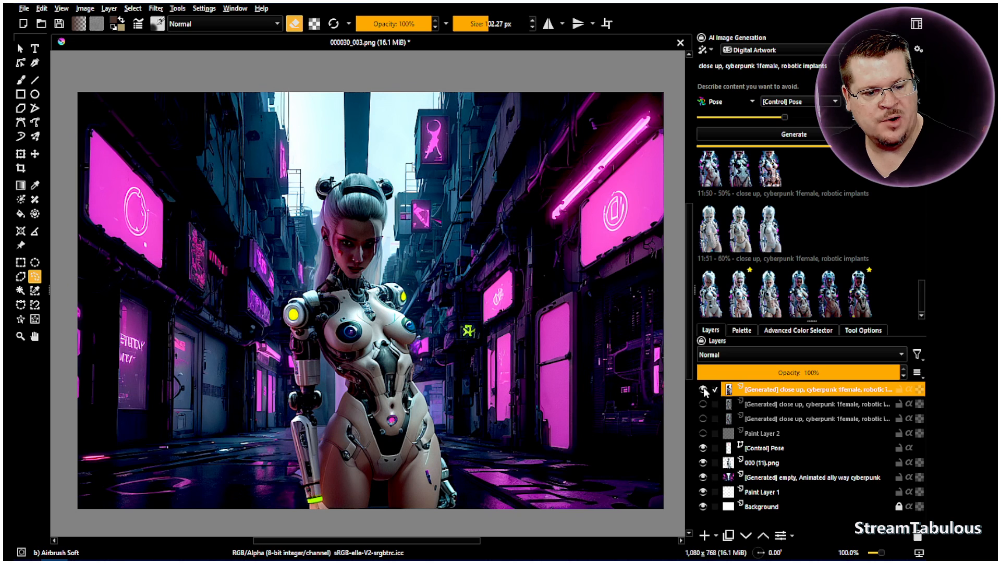
{"action": "left_click", "coordinate": [703, 389]}
{"action": "left_click", "coordinate": [703, 390]}
{"action": "left_click", "coordinate": [703, 390]}
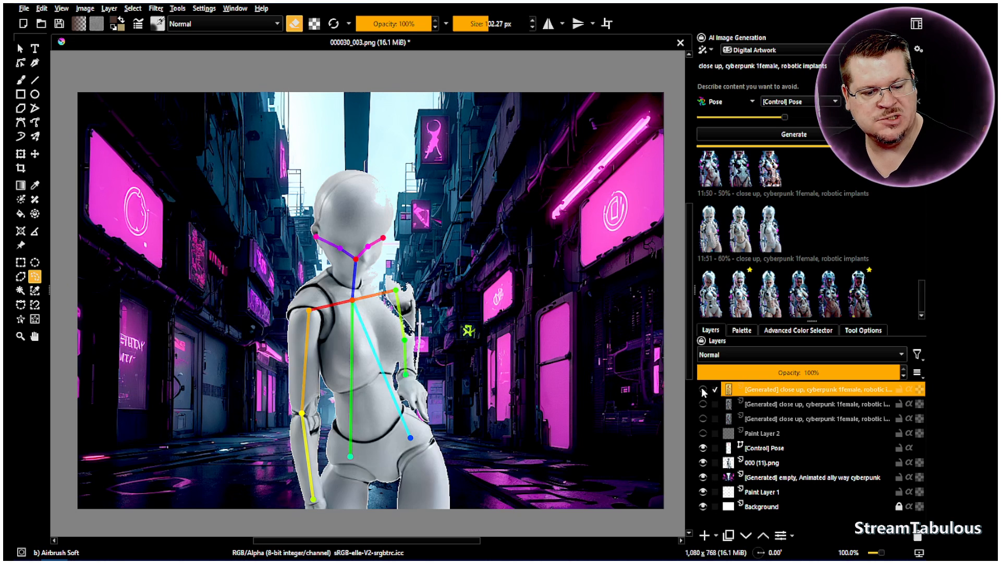
{"action": "left_click", "coordinate": [703, 390]}
{"action": "left_click", "coordinate": [703, 390]}
{"action": "left_click", "coordinate": [703, 390]}
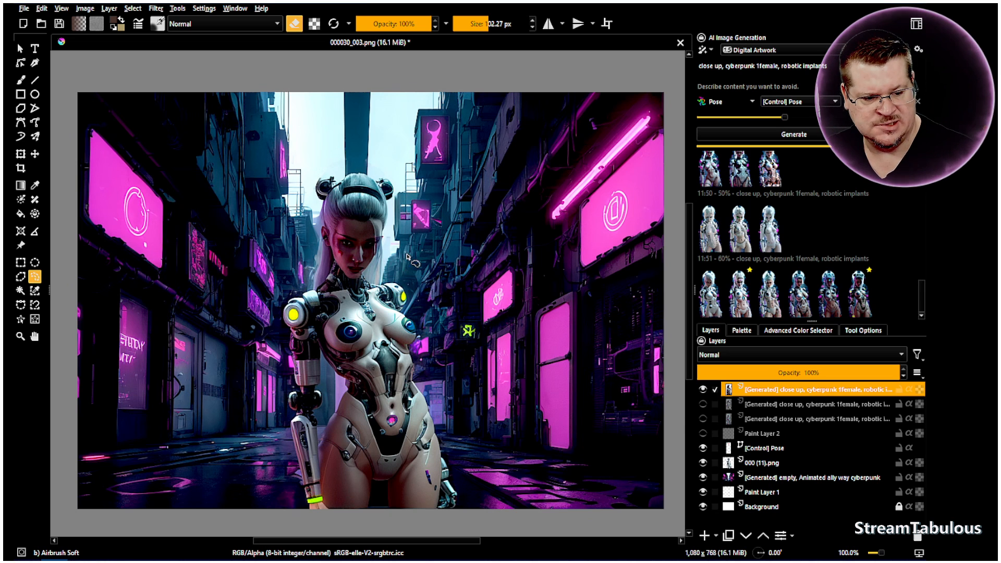
- Hide the 000 (11).png layer and compare the topmost generated figure with the pose skeleton alone, leaving the figure visible
{"action": "left_click", "coordinate": [703, 462]}
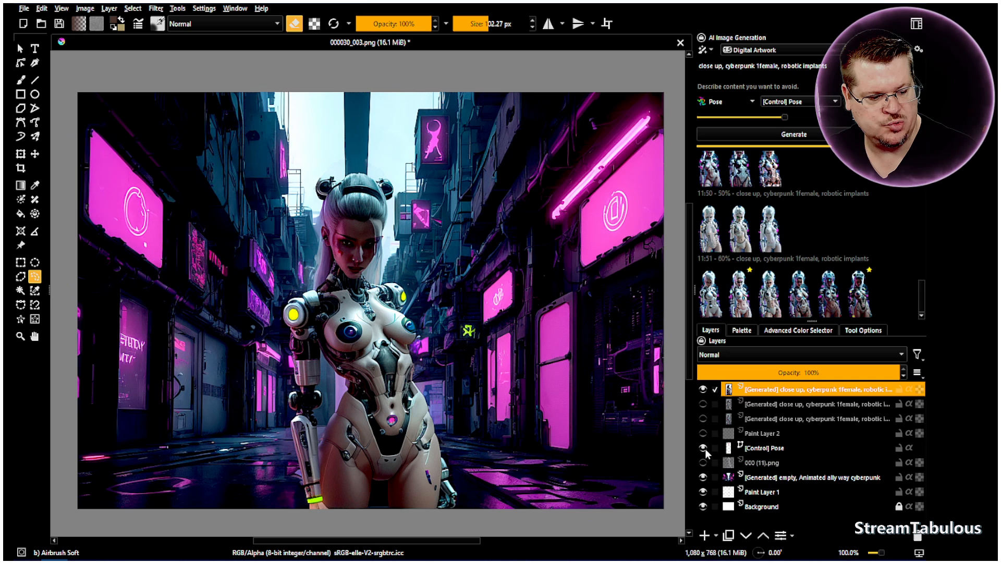
{"action": "left_click", "coordinate": [703, 390]}
{"action": "left_click", "coordinate": [702, 390]}
{"action": "left_click", "coordinate": [703, 389]}
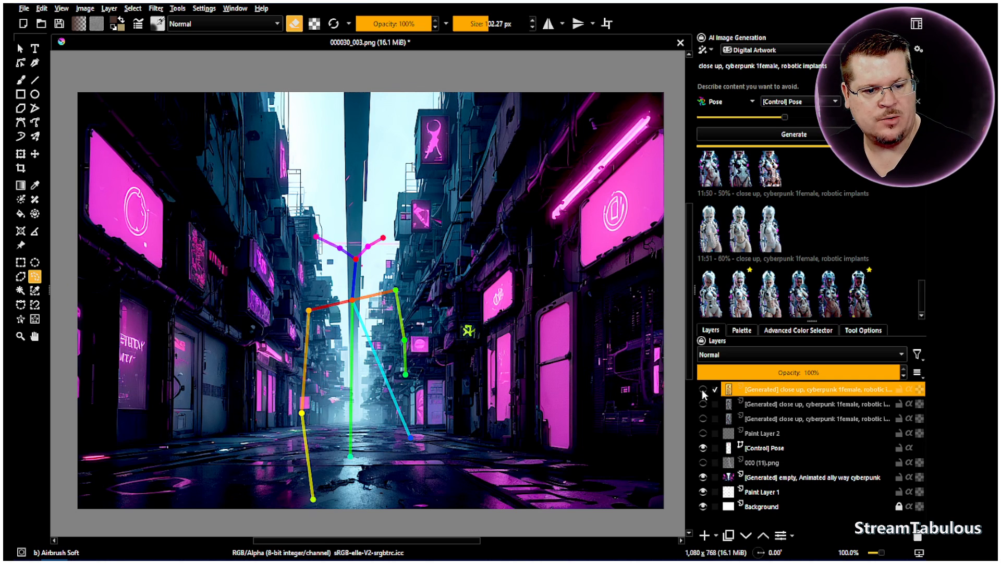
{"action": "left_click", "coordinate": [702, 389]}
{"action": "left_click", "coordinate": [703, 390]}
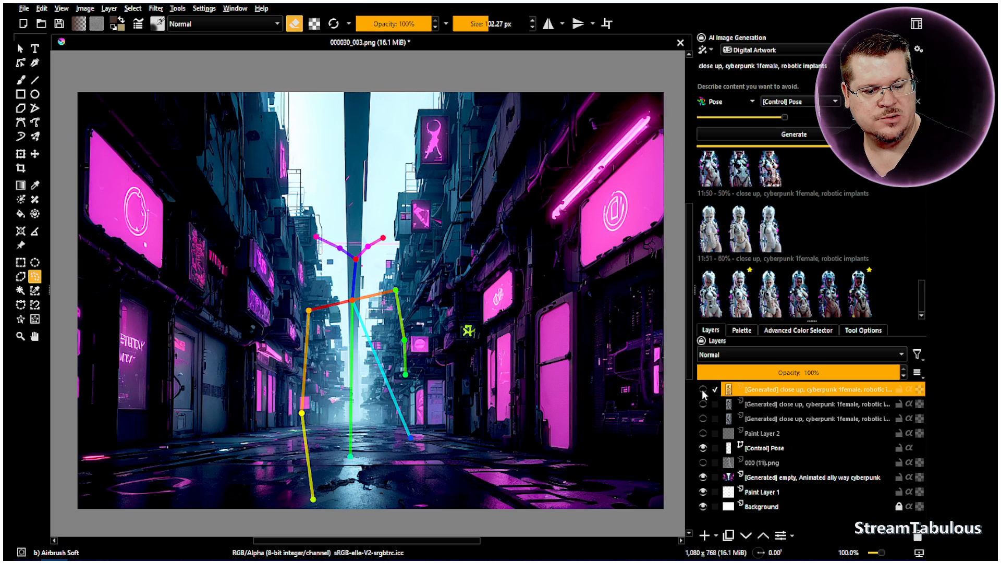
{"action": "left_click", "coordinate": [703, 389]}
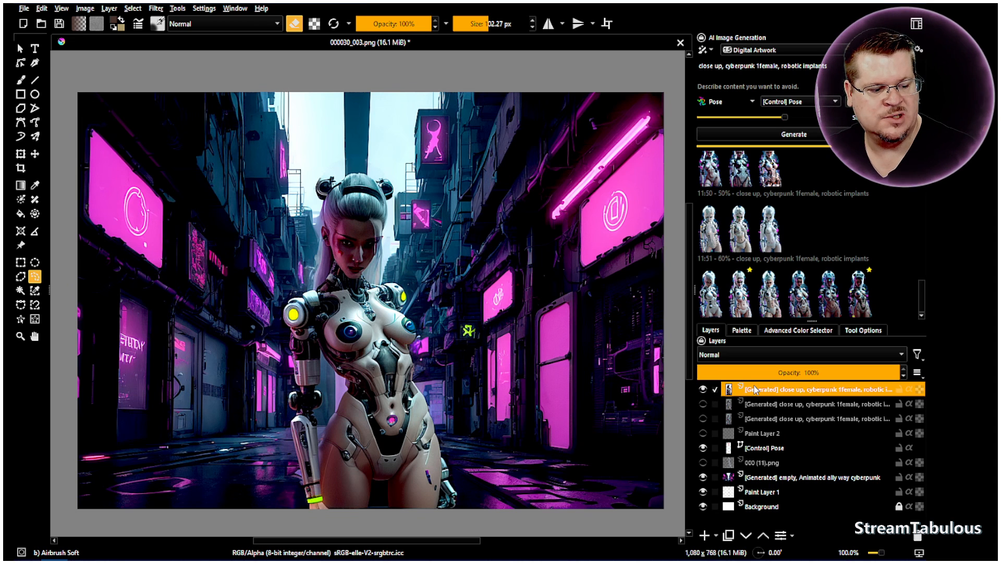
- Erase the leftover background between the figure's arm and torso on the topmost generated layer with a 14.64 px eraser brush
{"action": "key", "text": "b"}
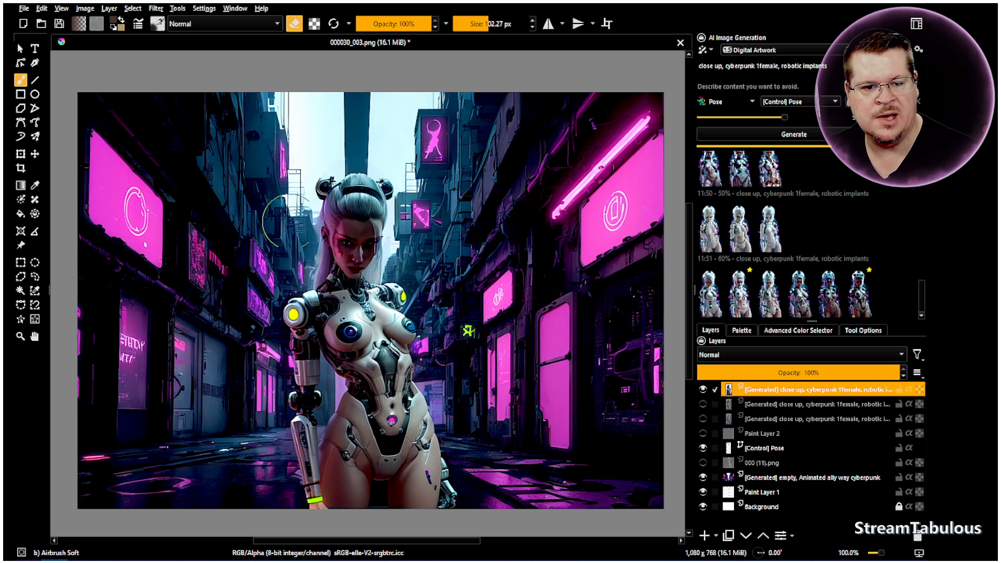
{"action": "scroll", "coordinate": [481, 22], "scroll_direction": "down", "scroll_amount": 5}
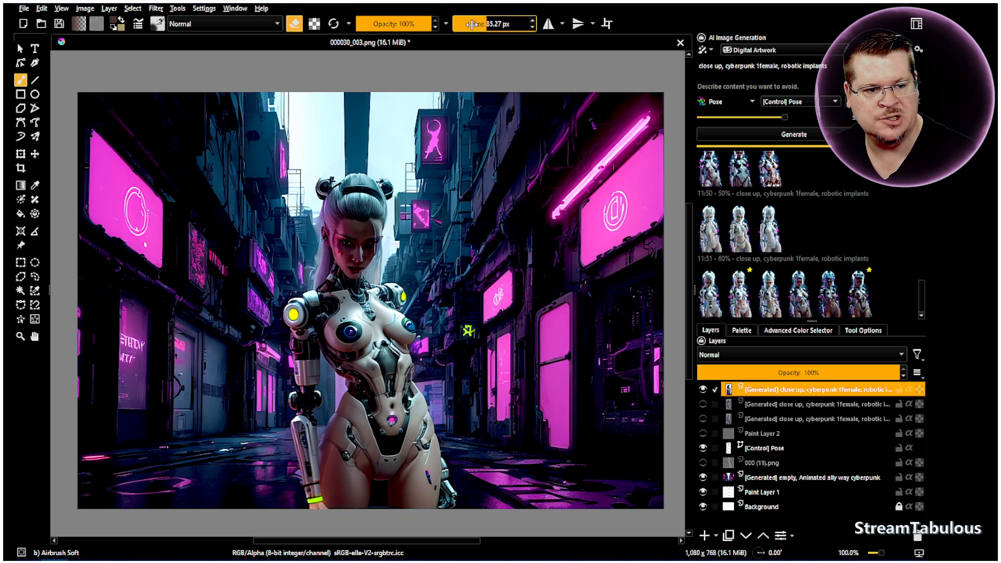
{"action": "scroll", "coordinate": [322, 375], "scroll_direction": "up", "scroll_amount": 5}
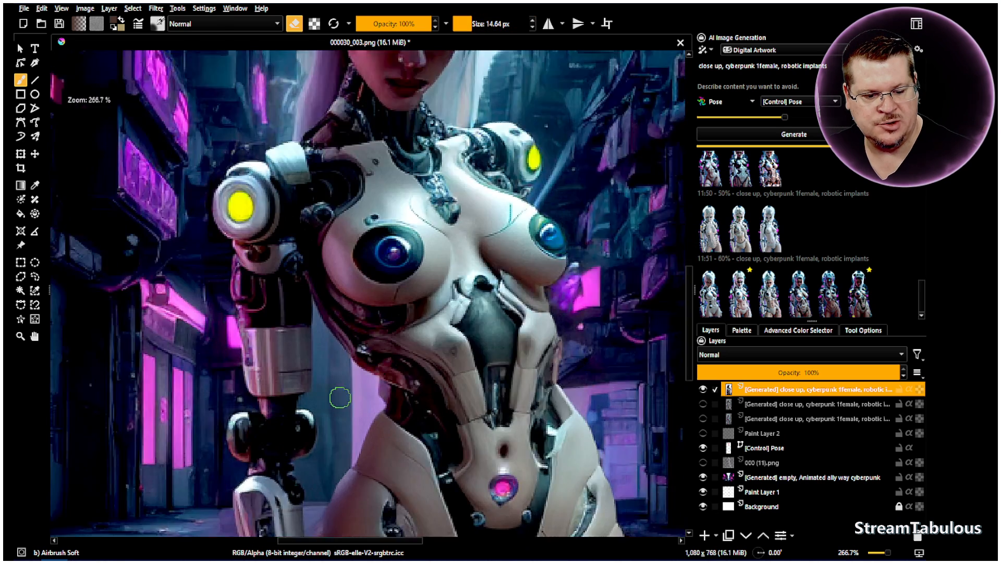
{"action": "mouse_move", "coordinate": [302, 277]}
{"action": "left_mouse_down"}
{"action": "mouse_move", "coordinate": [391, 373]}
{"action": "mouse_move", "coordinate": [377, 430]}
{"action": "mouse_move", "coordinate": [409, 405]}
{"action": "mouse_move", "coordinate": [397, 358]}
{"action": "mouse_move", "coordinate": [340, 311]}
{"action": "mouse_move", "coordinate": [294, 249]}
{"action": "mouse_move", "coordinate": [301, 337]}
{"action": "mouse_move", "coordinate": [286, 400]}
{"action": "mouse_move", "coordinate": [275, 397]}
{"action": "mouse_move", "coordinate": [334, 398]}
{"action": "mouse_move", "coordinate": [315, 355]}
{"action": "mouse_move", "coordinate": [309, 379]}
{"action": "mouse_move", "coordinate": [369, 378]}
{"action": "mouse_move", "coordinate": [365, 431]}
{"action": "mouse_move", "coordinate": [382, 427]}
{"action": "mouse_move", "coordinate": [343, 516]}
{"action": "mouse_move", "coordinate": [351, 490]}
{"action": "mouse_move", "coordinate": [331, 443]}
{"action": "mouse_move", "coordinate": [302, 426]}
{"action": "mouse_move", "coordinate": [307, 495]}
{"action": "mouse_move", "coordinate": [338, 474]}
{"action": "left_mouse_up"}
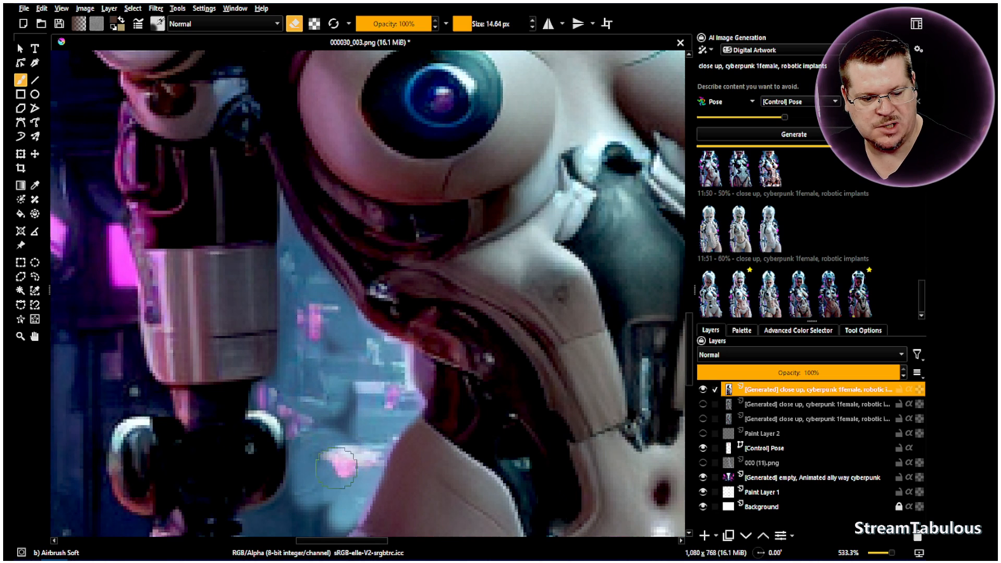
{"action": "scroll", "coordinate": [333, 474], "scroll_direction": "down", "scroll_amount": 8}
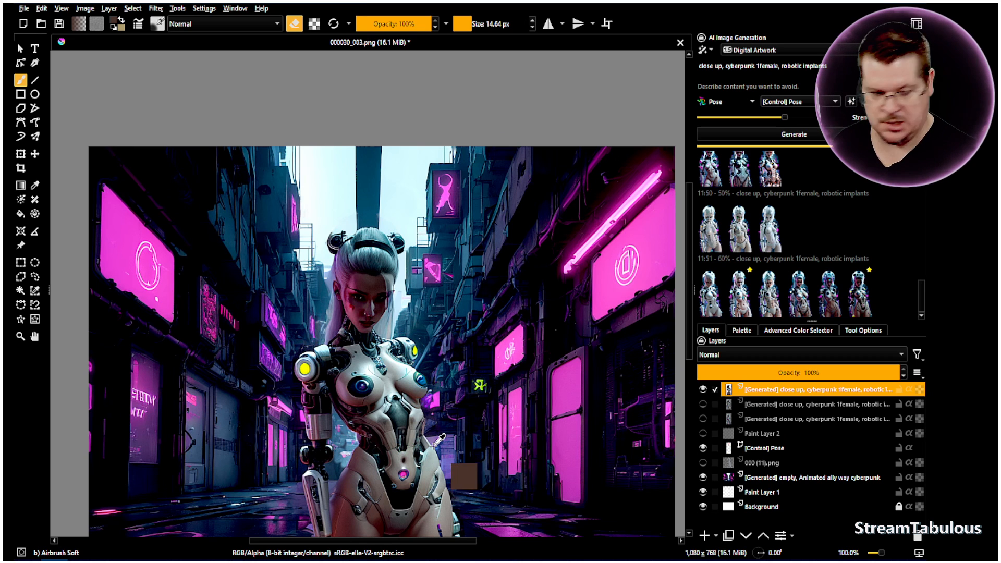
{"action": "scroll", "coordinate": [432, 392], "scroll_direction": "down", "scroll_amount": 1}
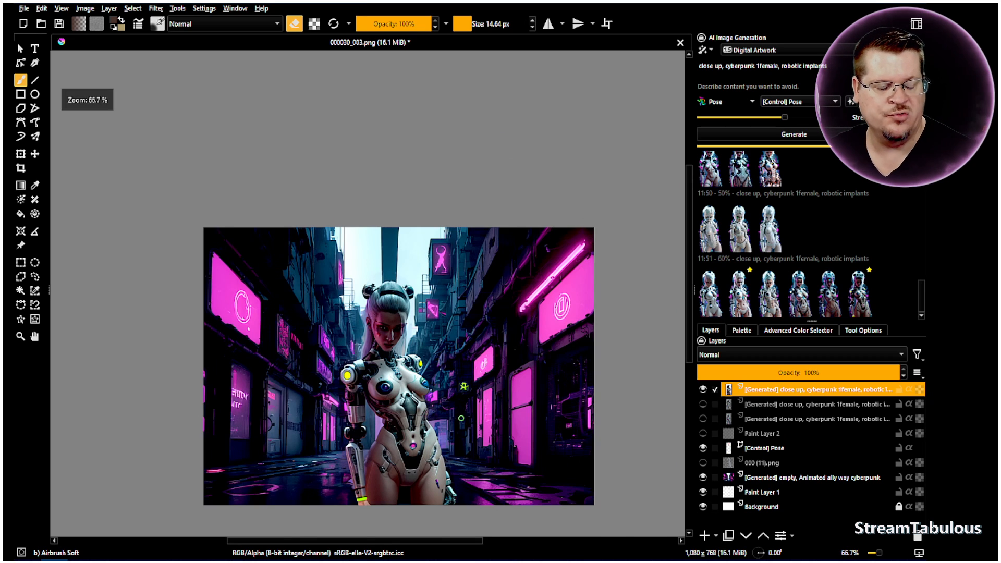
{"action": "scroll", "coordinate": [459, 411], "scroll_direction": "up", "scroll_amount": 1}
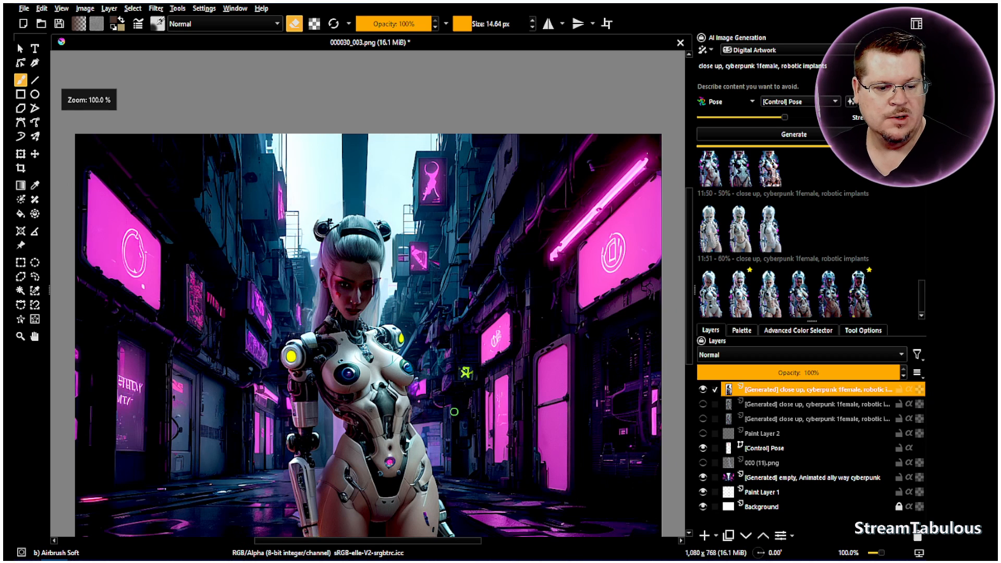
- Draw a freehand selection around the figure's hair and buns, following the hairline so the face stays outside it
{"action": "left_click", "coordinate": [34, 337]}
{"action": "left_click_drag", "start_coordinate": [332, 390], "coordinate": [336, 341]}
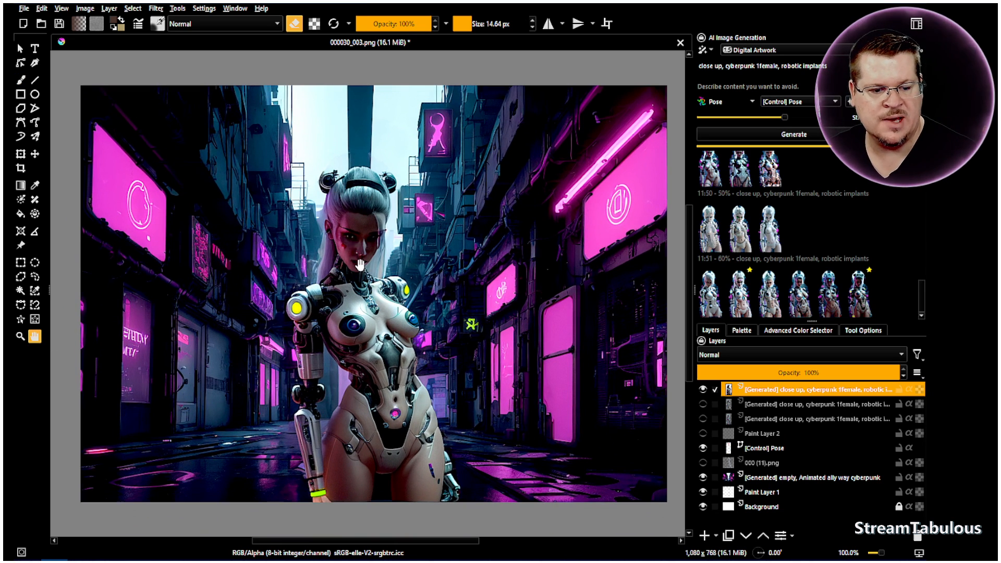
{"action": "left_click", "coordinate": [35, 279]}
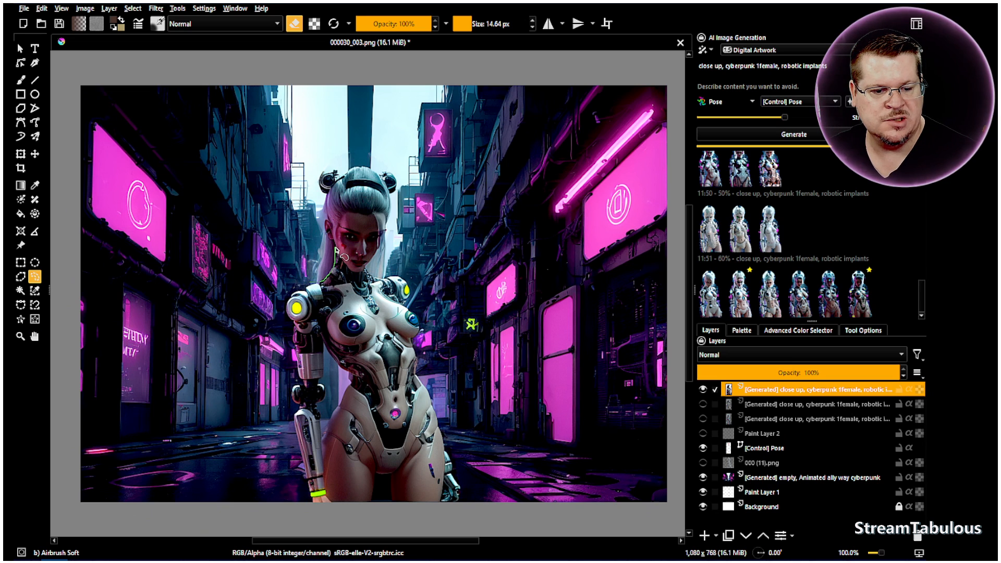
{"action": "mouse_move", "coordinate": [330, 229]}
{"action": "left_mouse_down"}
{"action": "mouse_move", "coordinate": [368, 216]}
{"action": "mouse_move", "coordinate": [384, 233]}
{"action": "mouse_move", "coordinate": [368, 269]}
{"action": "mouse_move", "coordinate": [382, 275]}
{"action": "mouse_move", "coordinate": [387, 224]}
{"action": "left_mouse_up"}
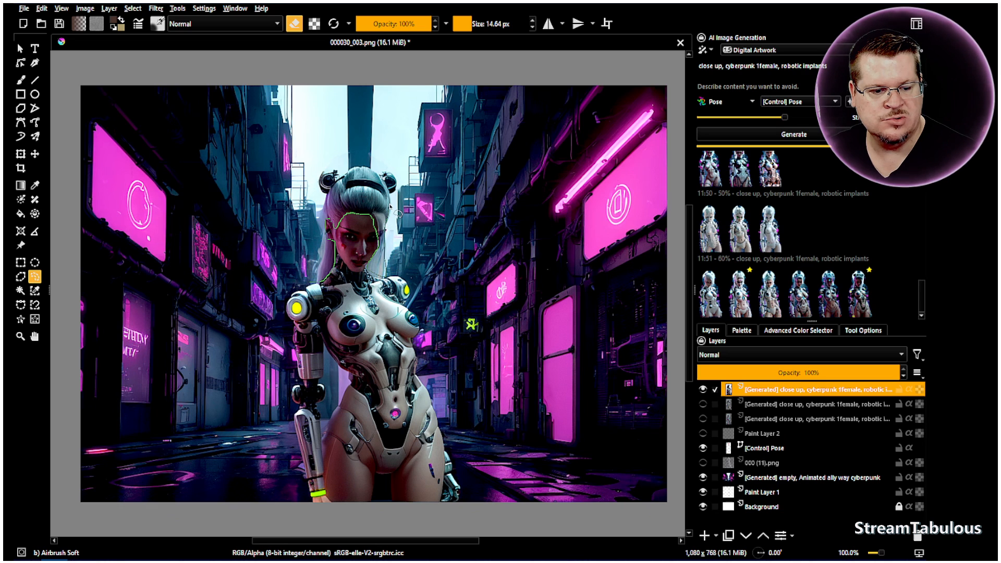
{"action": "mouse_move", "coordinate": [400, 179]}
{"action": "left_mouse_down"}
{"action": "mouse_move", "coordinate": [395, 167]}
{"action": "mouse_move", "coordinate": [357, 159]}
{"action": "mouse_move", "coordinate": [320, 166]}
{"action": "mouse_move", "coordinate": [319, 220]}
{"action": "left_mouse_up"}
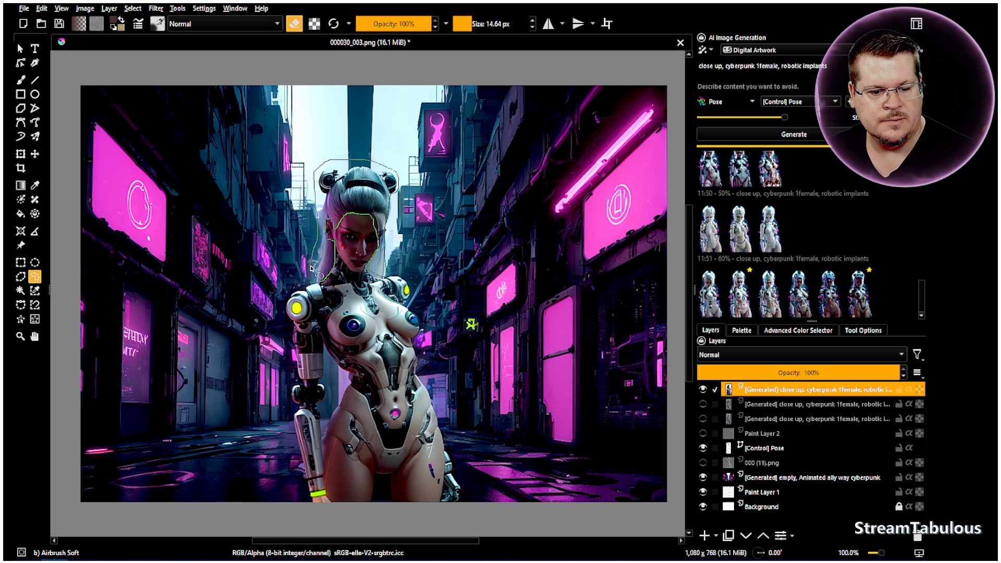
{"action": "left_click", "coordinate": [431, 250]}
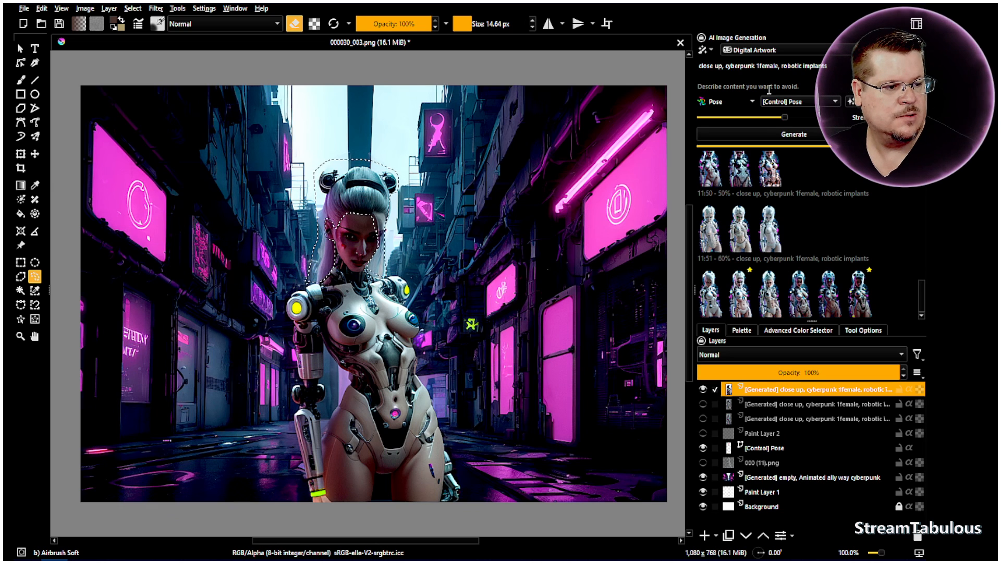
- Replace the prompt with "cyberpunk hair" and generate variants for the selected hair at 60% strength
{"action": "left_click_drag", "start_coordinate": [828, 66], "coordinate": [646, 67]}
{"action": "type", "text": "cyberpunk hair"}
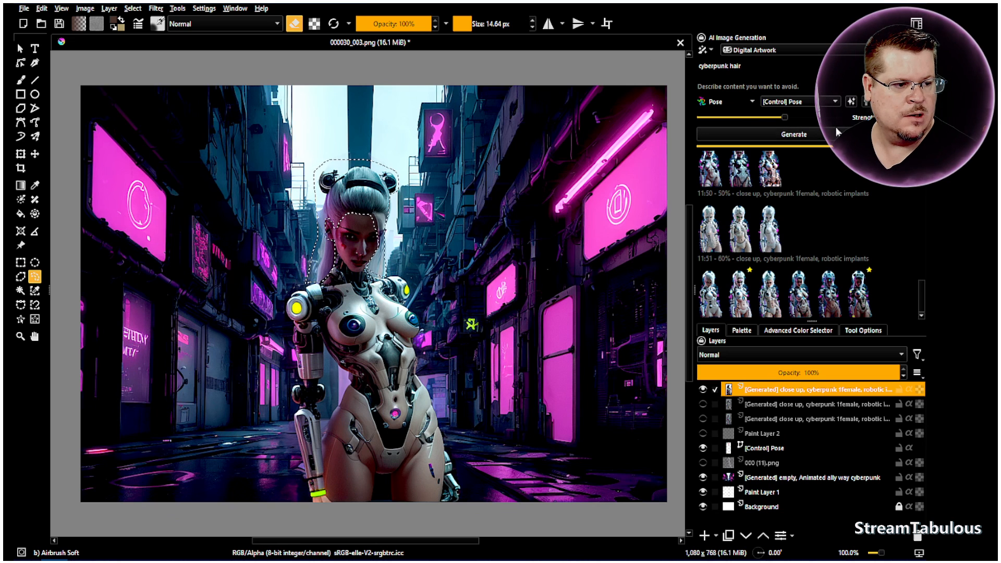
{"action": "left_click", "coordinate": [791, 136]}
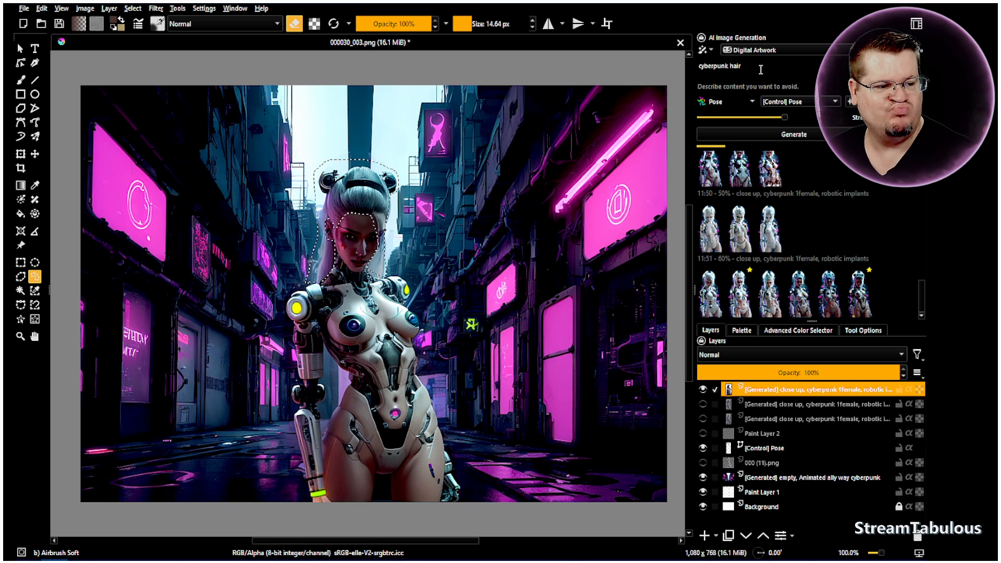
- Extend the prompt to "cyberpunk hair, pink,", raise the strength to 90% and generate new hair variants
{"action": "type", "text": ", "}
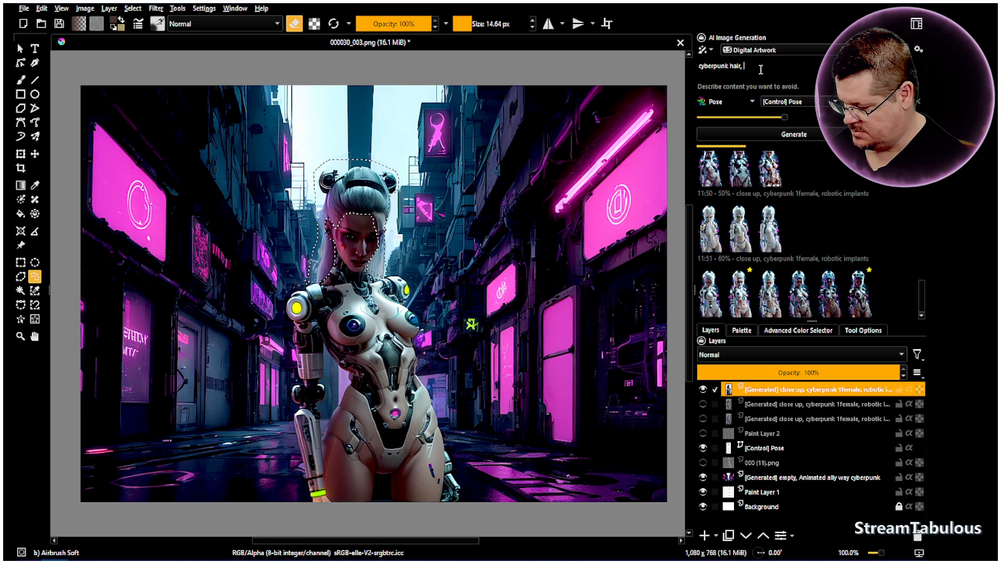
{"action": "type", "text": "pink,"}
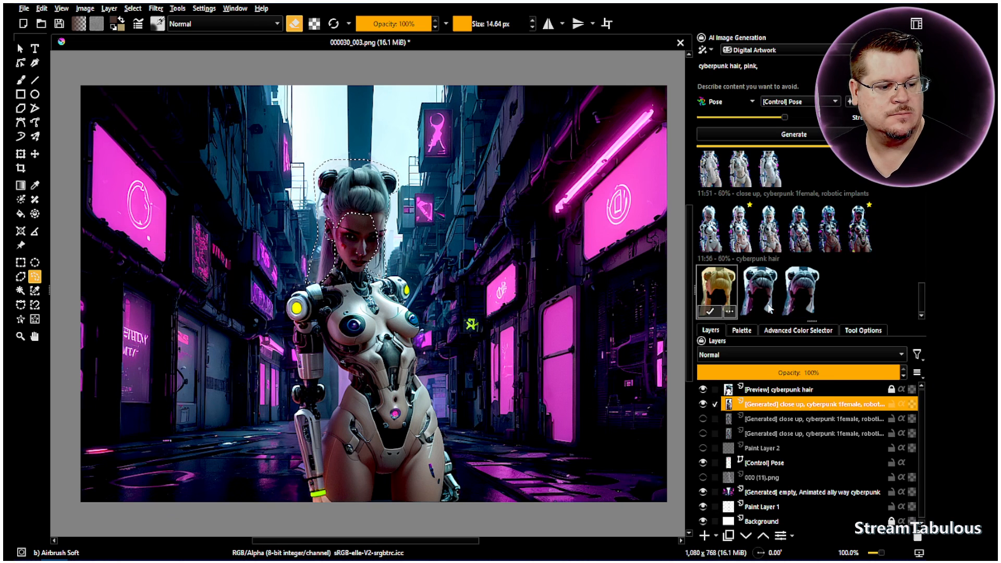
{"action": "left_click", "coordinate": [759, 290]}
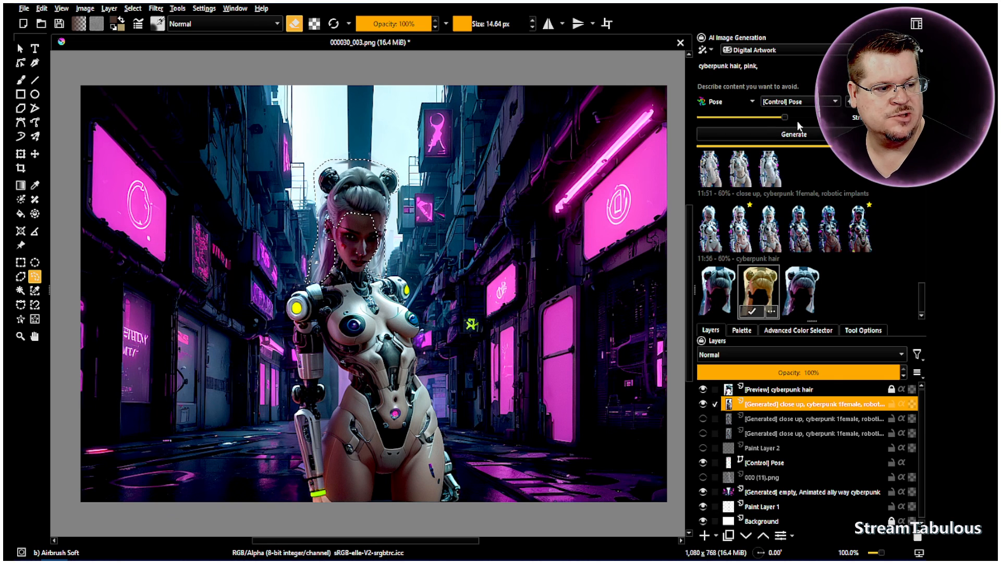
{"action": "scroll", "coordinate": [793, 118], "scroll_direction": "up", "scroll_amount": 5}
{"action": "left_click", "coordinate": [797, 135]}
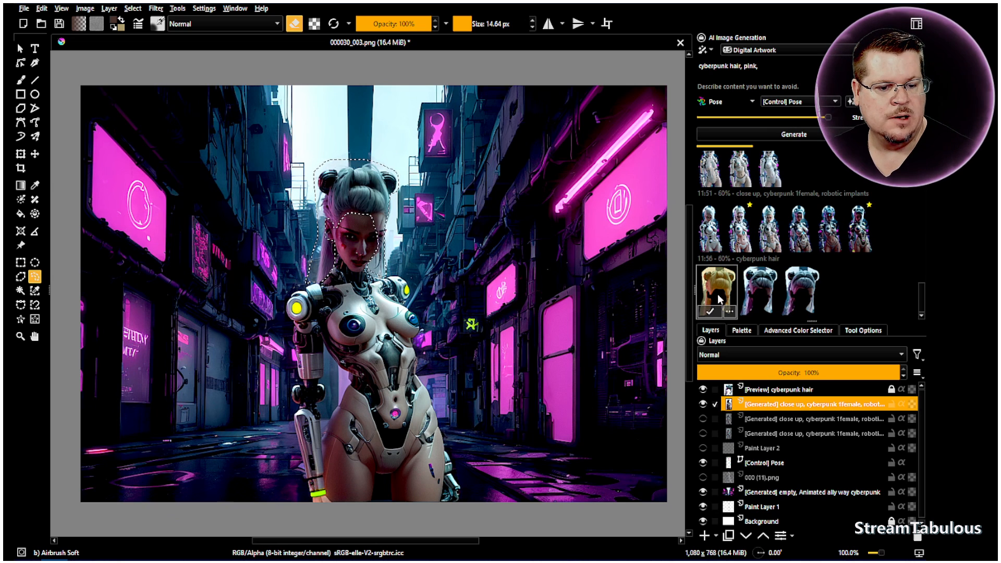
- Examine the second 60% cyberpunk hair variant up close around the face and against the whole alley scene
{"action": "scroll", "coordinate": [354, 254], "scroll_direction": "up", "scroll_amount": 4}
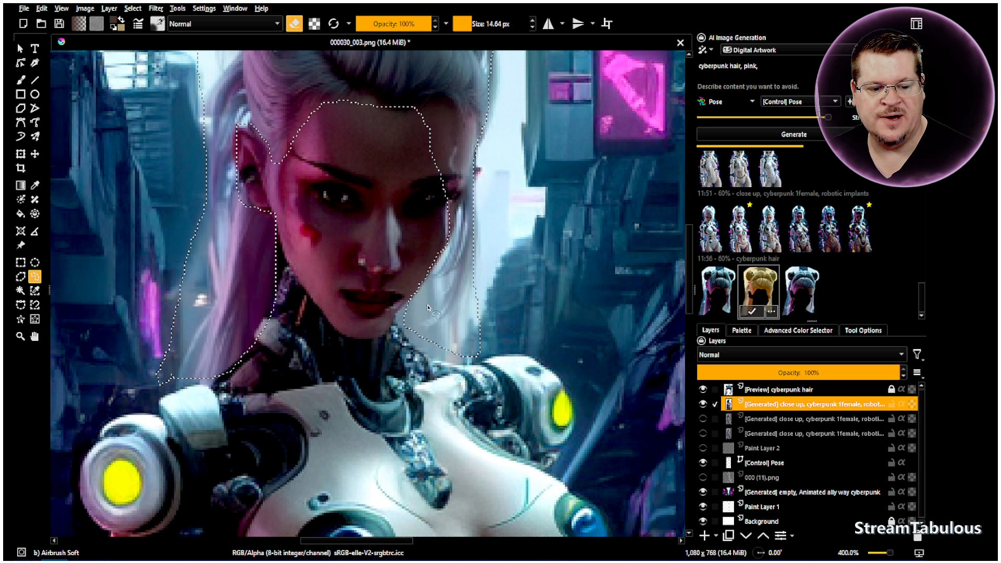
{"action": "scroll", "coordinate": [429, 297], "scroll_direction": "down", "scroll_amount": 2}
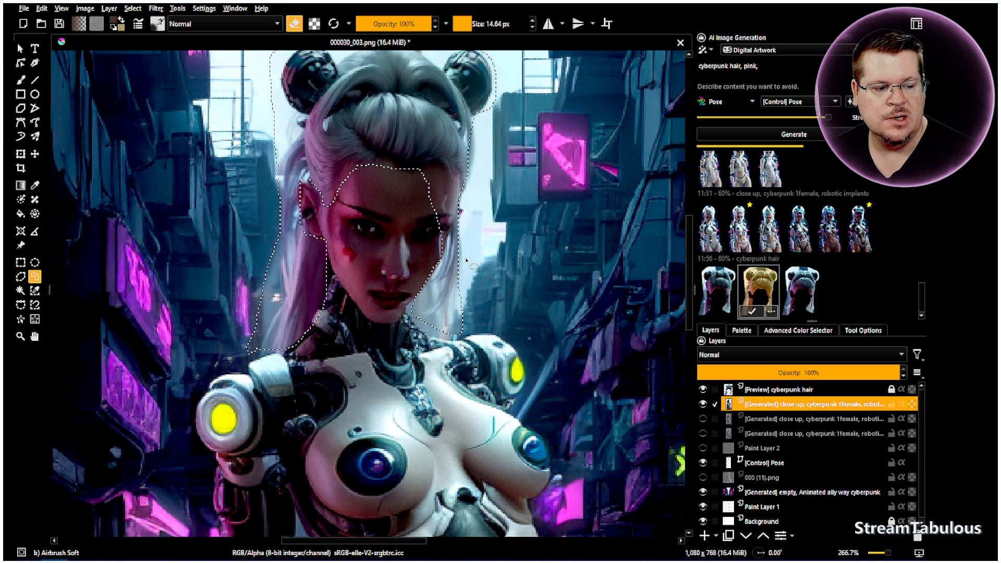
{"action": "scroll", "coordinate": [555, 254], "scroll_direction": "down", "scroll_amount": 2}
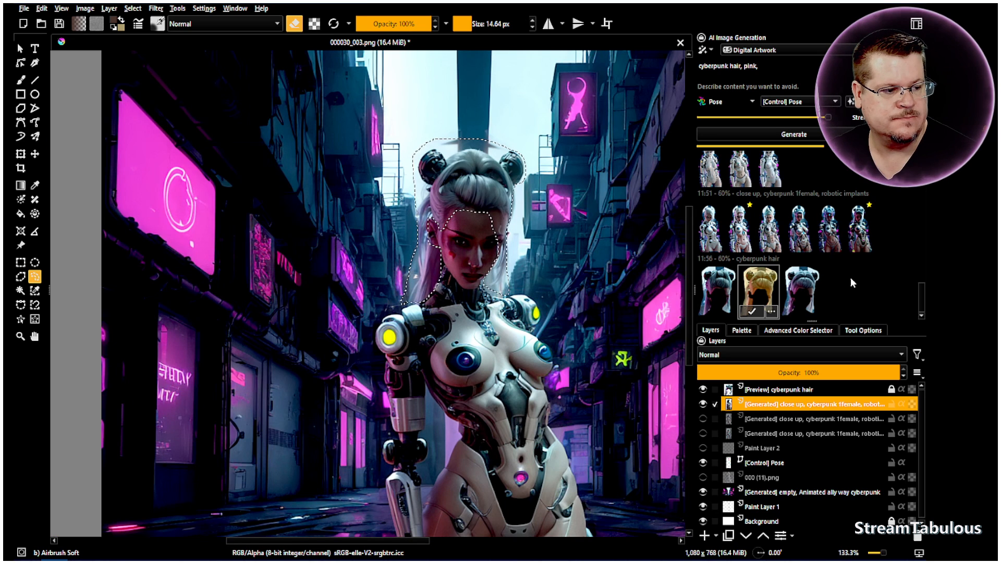
{"action": "left_click", "coordinate": [36, 337]}
{"action": "left_click_drag", "start_coordinate": [514, 306], "coordinate": [512, 306]}
{"action": "scroll", "coordinate": [512, 306], "scroll_direction": "down", "scroll_amount": 1}
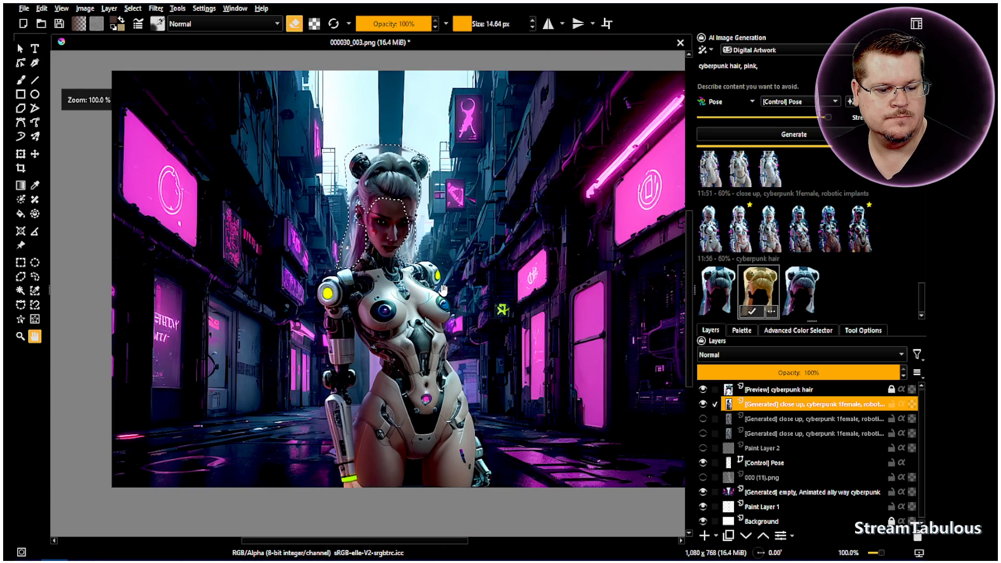
{"action": "left_click_drag", "start_coordinate": [512, 306], "coordinate": [467, 314]}
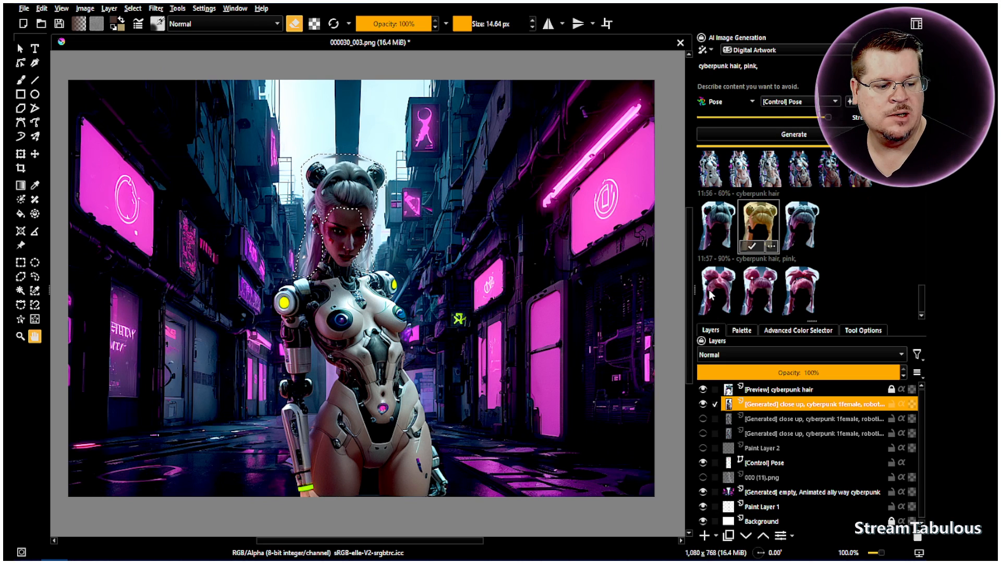
- Compare the first and third pink hair variants on the figure, leaving the first one previewed
{"action": "left_click", "coordinate": [712, 295]}
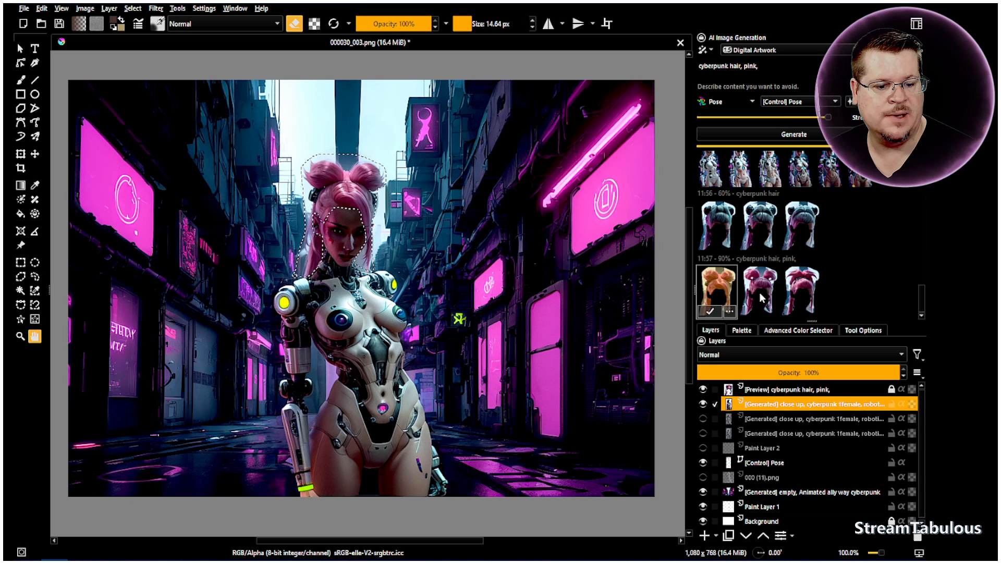
{"action": "left_click", "coordinate": [808, 295]}
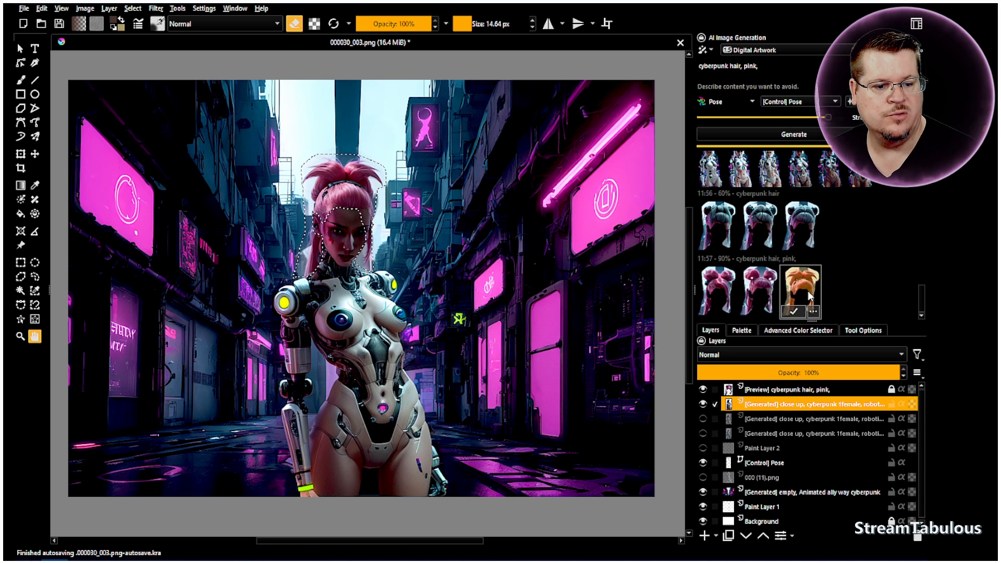
{"action": "left_click", "coordinate": [715, 300]}
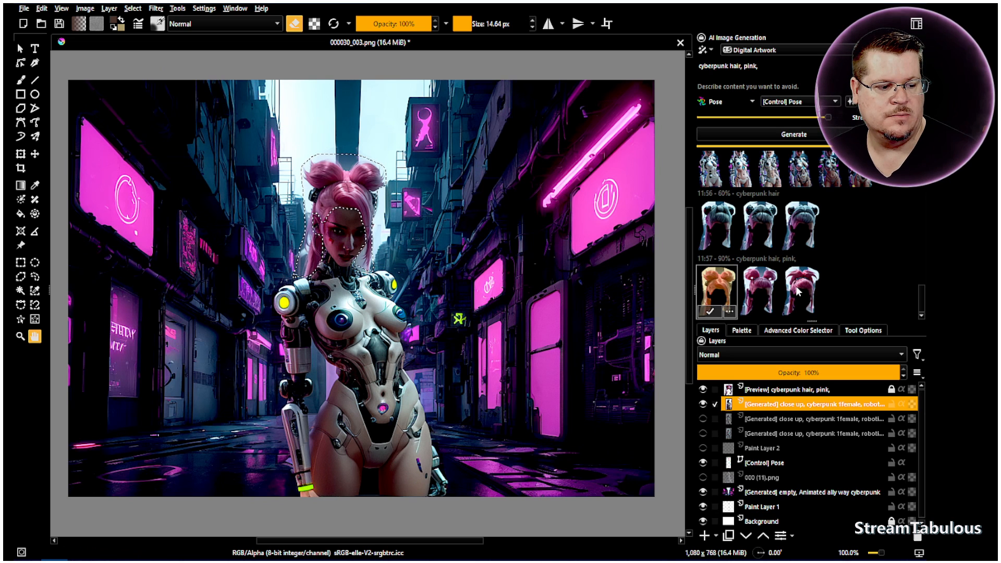
{"action": "left_click", "coordinate": [798, 291]}
{"action": "left_click", "coordinate": [724, 301]}
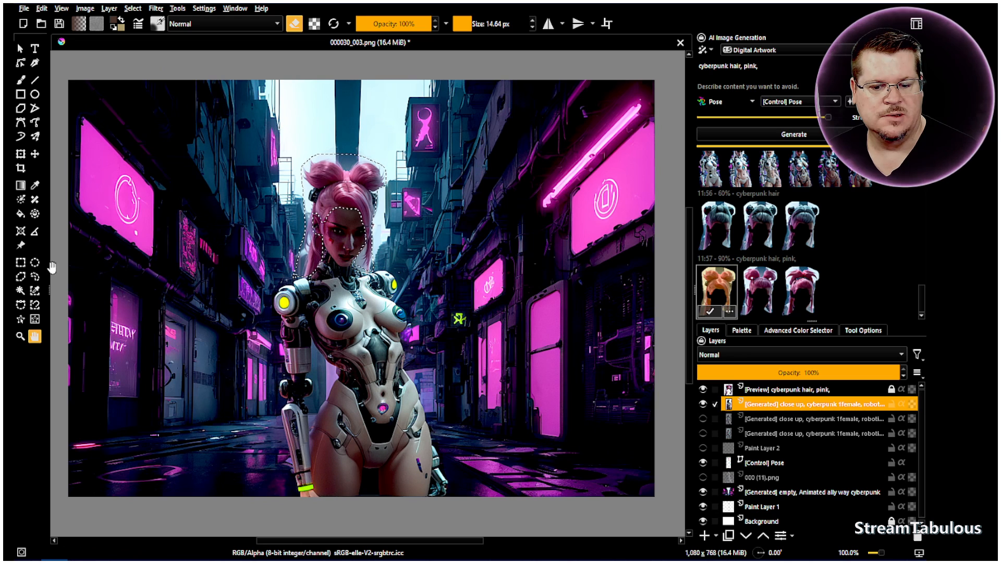
- Deselect the hair area and examine how the previewed pink hair blends with the face and background
{"action": "left_click", "coordinate": [35, 277]}
{"action": "right_click", "coordinate": [380, 269]}
{"action": "left_click", "coordinate": [412, 296]}
{"action": "scroll", "coordinate": [349, 242], "scroll_direction": "up", "scroll_amount": 3}
{"action": "scroll", "coordinate": [348, 242], "scroll_direction": "up", "scroll_amount": 1}
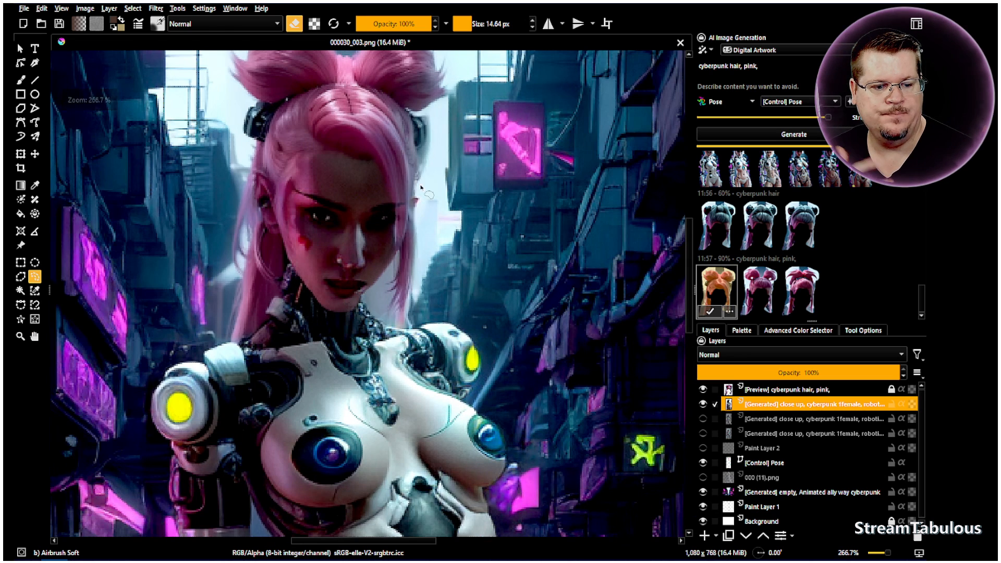
{"action": "scroll", "coordinate": [416, 260], "scroll_direction": "down", "scroll_amount": 2}
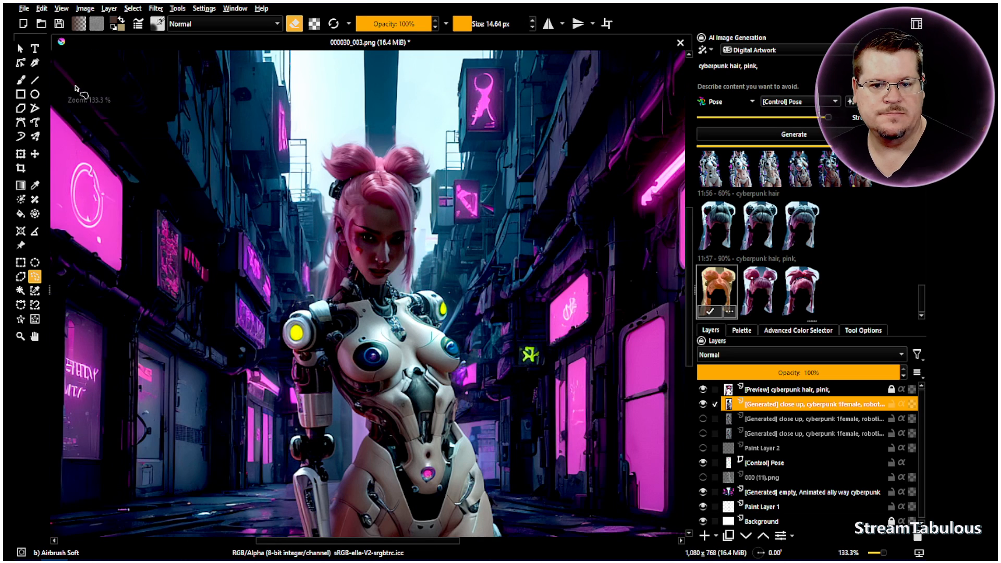
- Save the image as the incremental version 000030_004.png
{"action": "left_click", "coordinate": [24, 8]}
{"action": "left_click", "coordinate": [63, 176]}
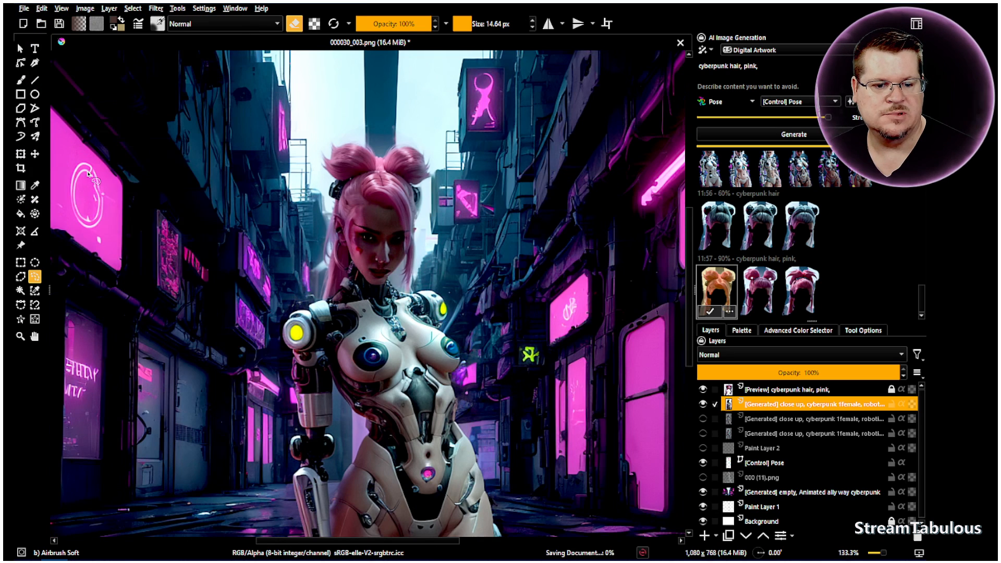
{"action": "scroll", "coordinate": [801, 288], "scroll_direction": "up", "scroll_amount": 2}
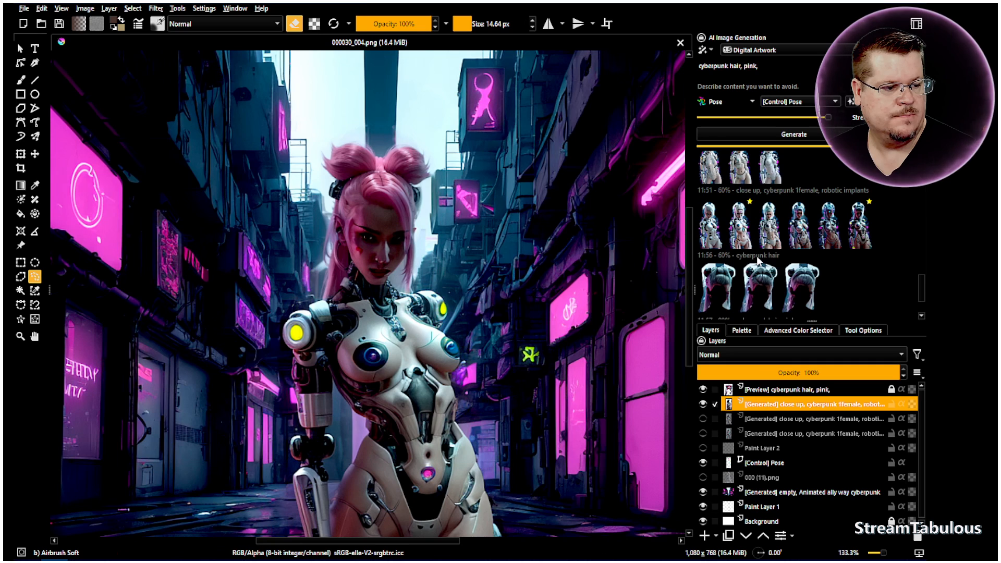
- Scale the image to a height of 1200 px with proportions constrained
{"action": "left_click", "coordinate": [85, 9]}
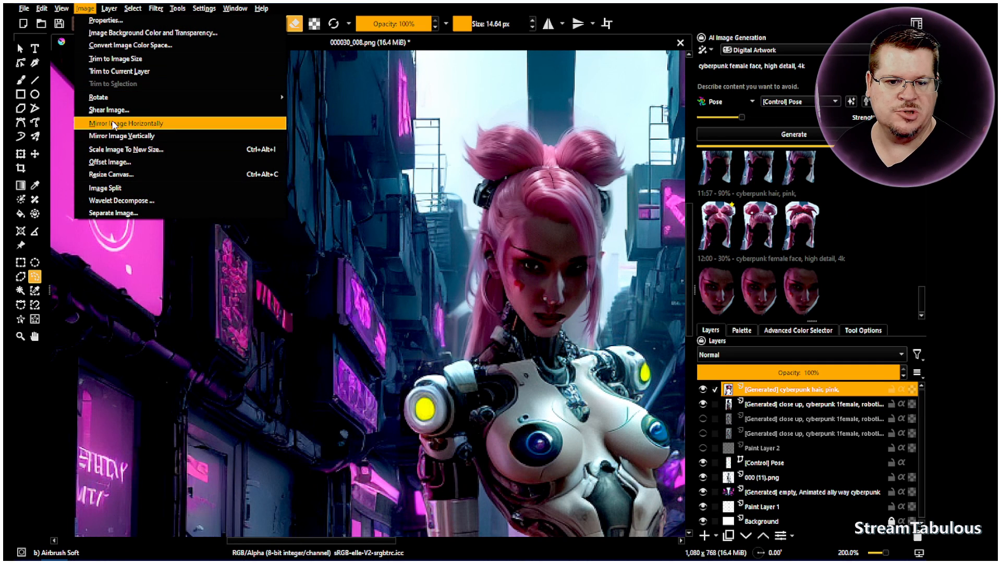
{"action": "left_click", "coordinate": [124, 151]}
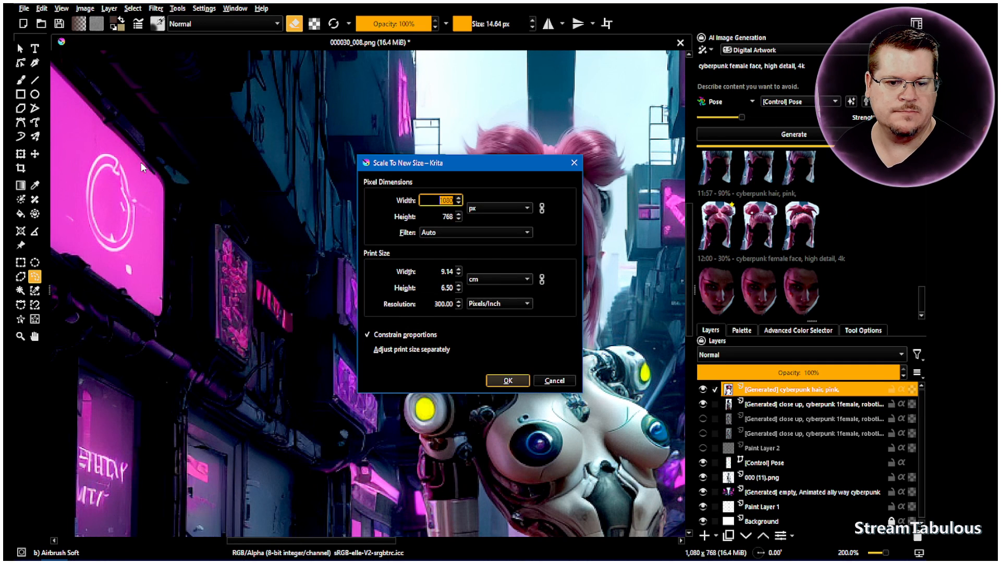
{"action": "double_click", "coordinate": [448, 217]}
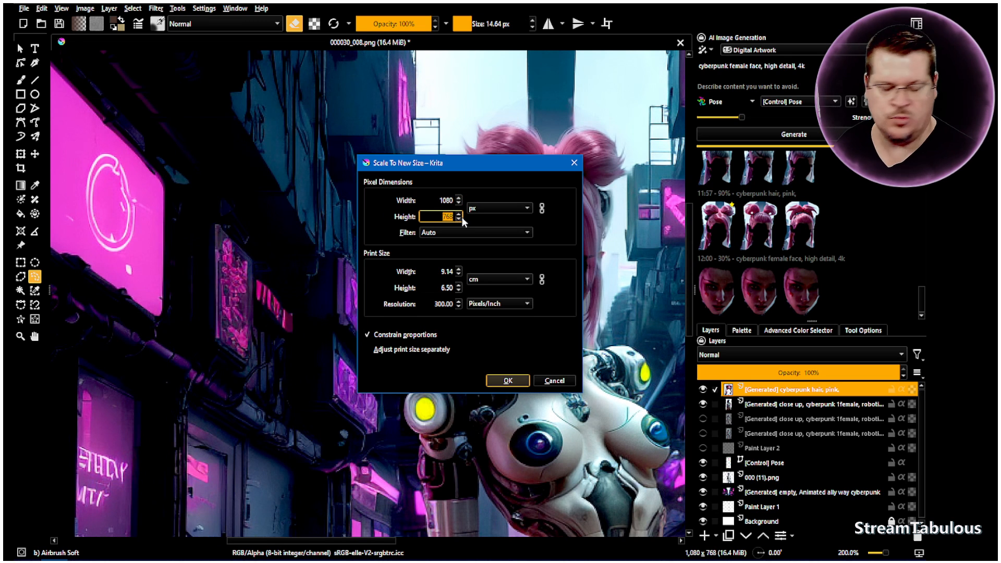
{"action": "type", "text": "1200"}
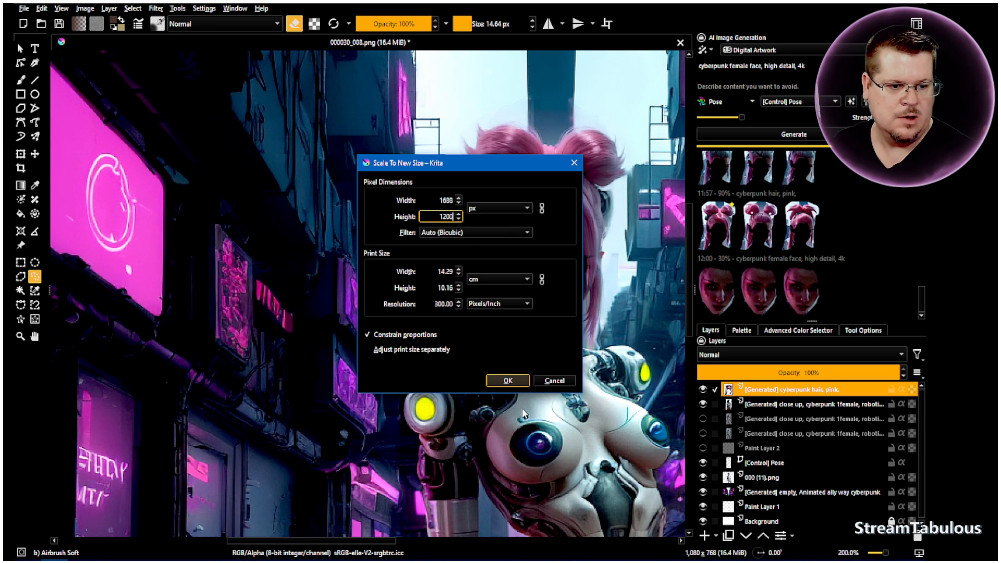
{"action": "left_click", "coordinate": [513, 382]}
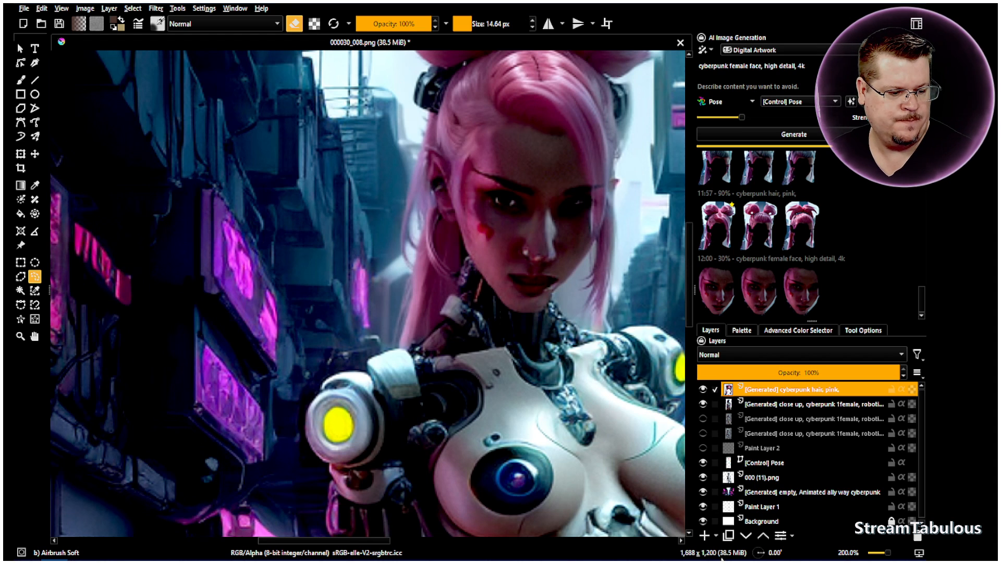
- Add a new paint layer at the top of the stack and outline the figure's face with a freehand selection
{"action": "left_click", "coordinate": [705, 535]}
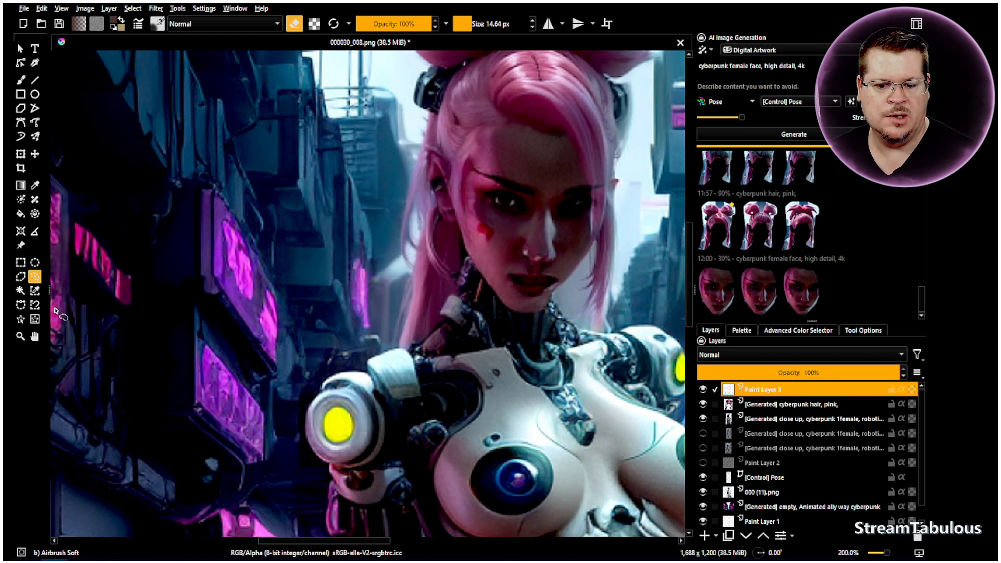
{"action": "left_click", "coordinate": [35, 337]}
{"action": "mouse_move", "coordinate": [524, 233]}
{"action": "left_mouse_down"}
{"action": "mouse_move", "coordinate": [416, 267]}
{"action": "mouse_move", "coordinate": [373, 293]}
{"action": "left_mouse_up"}
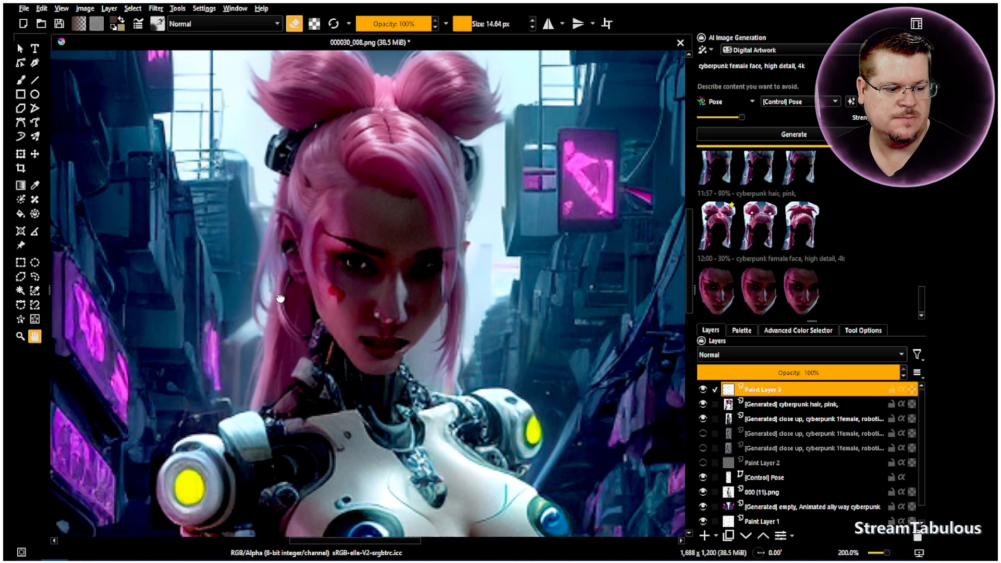
{"action": "scroll", "coordinate": [373, 293], "scroll_direction": "up", "scroll_amount": 1}
{"action": "left_click", "coordinate": [34, 276]}
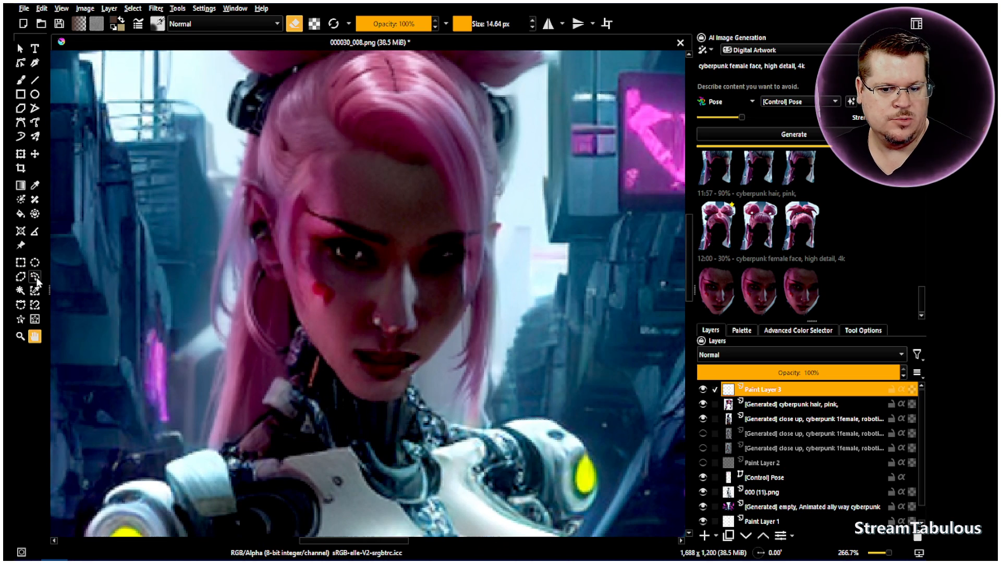
{"action": "mouse_move", "coordinate": [463, 276]}
{"action": "left_mouse_down"}
{"action": "mouse_move", "coordinate": [463, 305]}
{"action": "mouse_move", "coordinate": [428, 358]}
{"action": "left_mouse_up"}
{"action": "mouse_move", "coordinate": [435, 165]}
{"action": "left_mouse_down"}
{"action": "mouse_move", "coordinate": [376, 148]}
{"action": "mouse_move", "coordinate": [318, 153]}
{"action": "mouse_move", "coordinate": [286, 204]}
{"action": "mouse_move", "coordinate": [285, 303]}
{"action": "mouse_move", "coordinate": [364, 405]}
{"action": "mouse_move", "coordinate": [396, 404]}
{"action": "mouse_move", "coordinate": [455, 339]}
{"action": "mouse_move", "coordinate": [469, 300]}
{"action": "mouse_move", "coordinate": [462, 239]}
{"action": "left_mouse_up"}
{"action": "left_click_drag", "start_coordinate": [459, 203], "coordinate": [436, 165]}
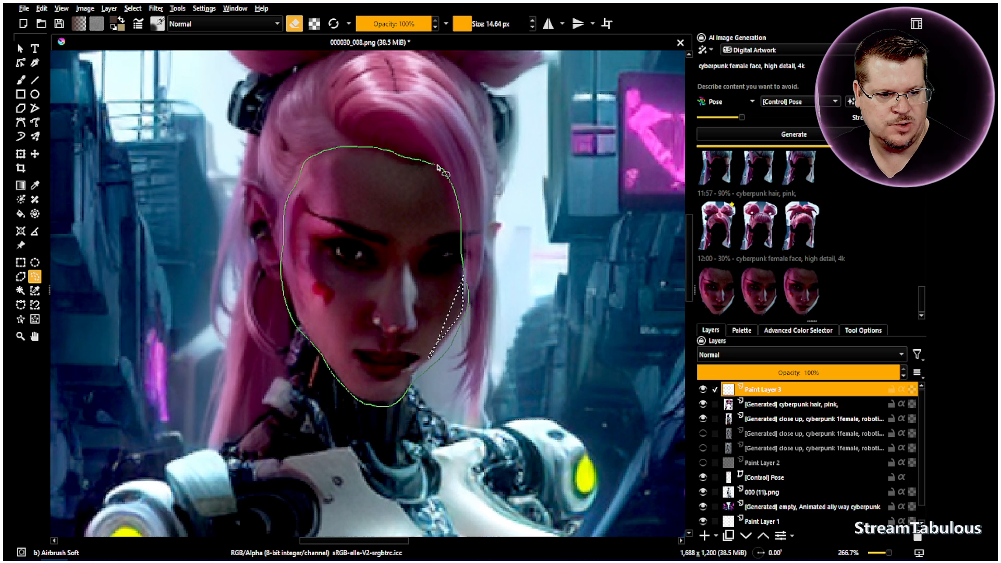
- Generate variants of the selected face at 40% strength with the existing cyberpunk female face prompt and preview the second one
{"action": "left_click", "coordinate": [758, 117]}
{"action": "left_click", "coordinate": [796, 134]}
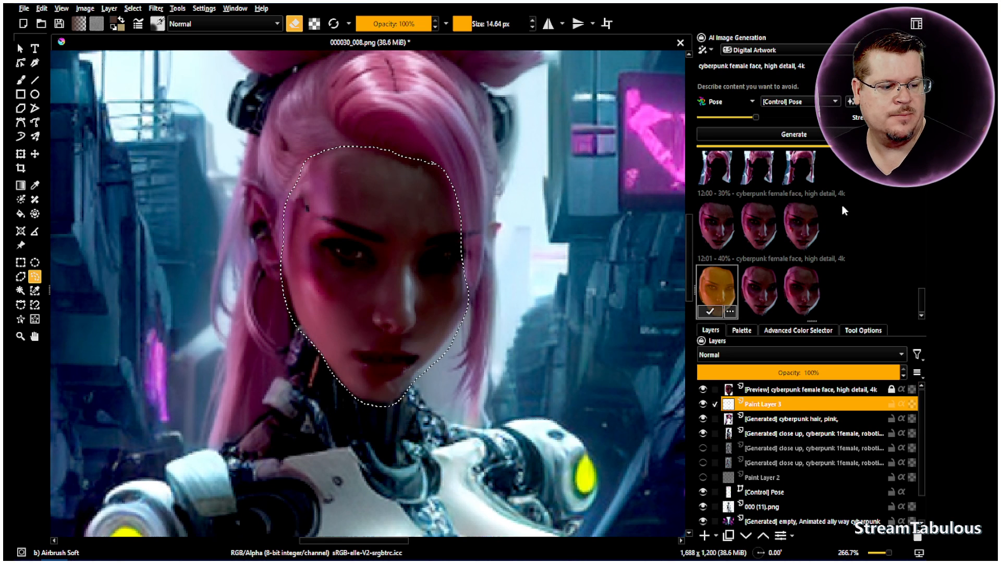
{"action": "left_click", "coordinate": [756, 286]}
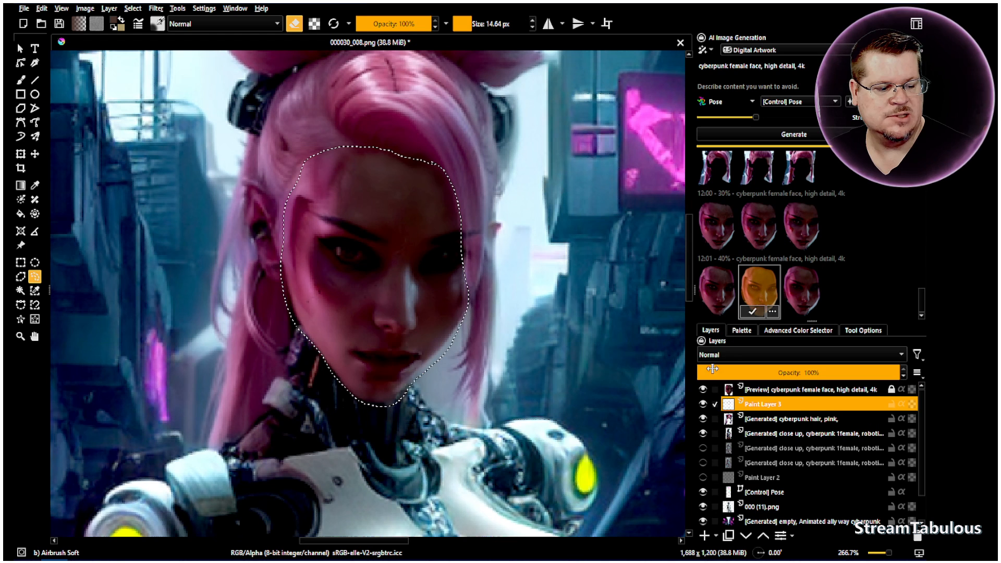
- Examine the second face variant up close around the eyes and compare it with the original face
{"action": "scroll", "coordinate": [395, 292], "scroll_direction": "up", "scroll_amount": 2}
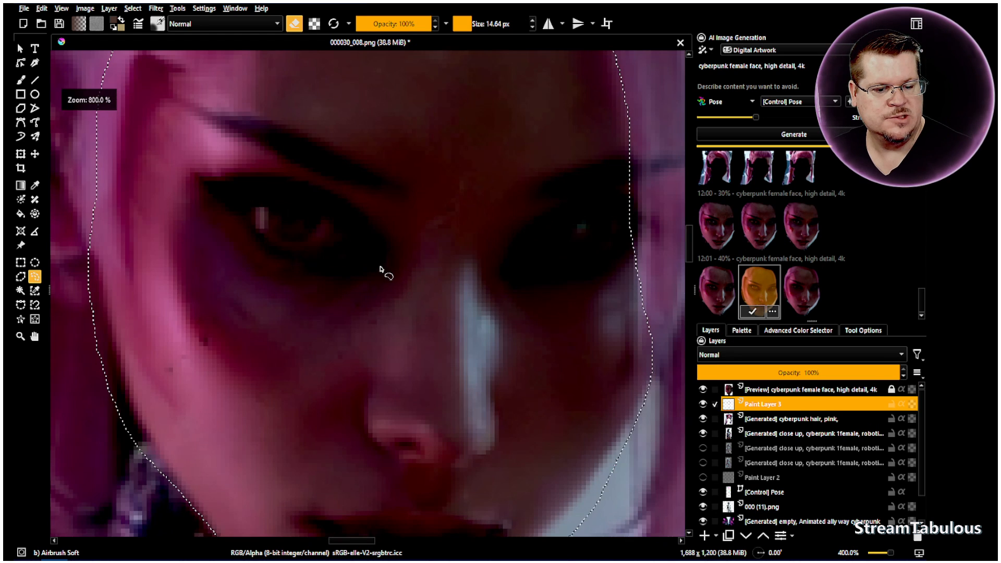
{"action": "scroll", "coordinate": [471, 299], "scroll_direction": "down", "scroll_amount": 2}
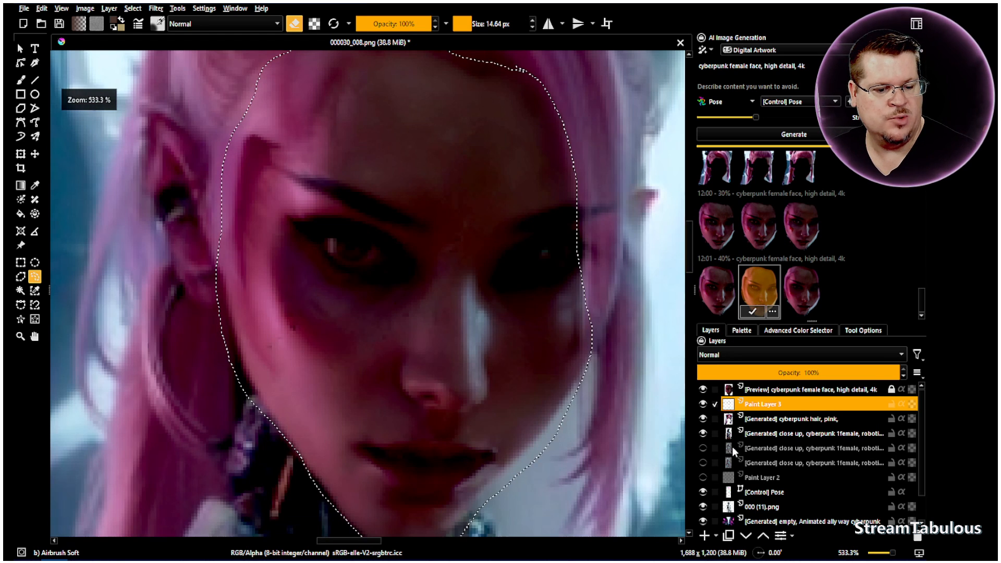
{"action": "left_click", "coordinate": [703, 390]}
{"action": "left_click", "coordinate": [702, 389]}
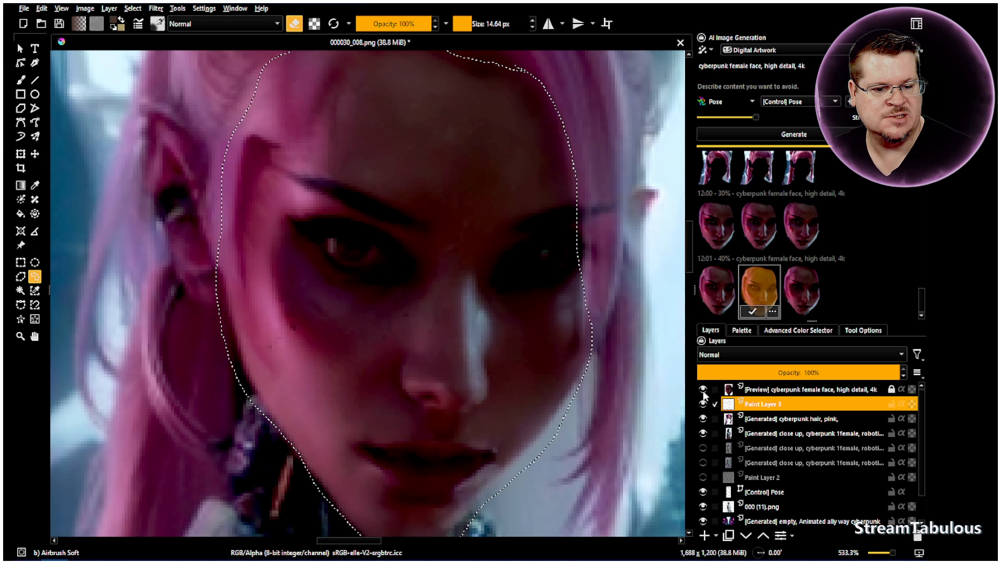
{"action": "scroll", "coordinate": [387, 296], "scroll_direction": "up", "scroll_amount": 2}
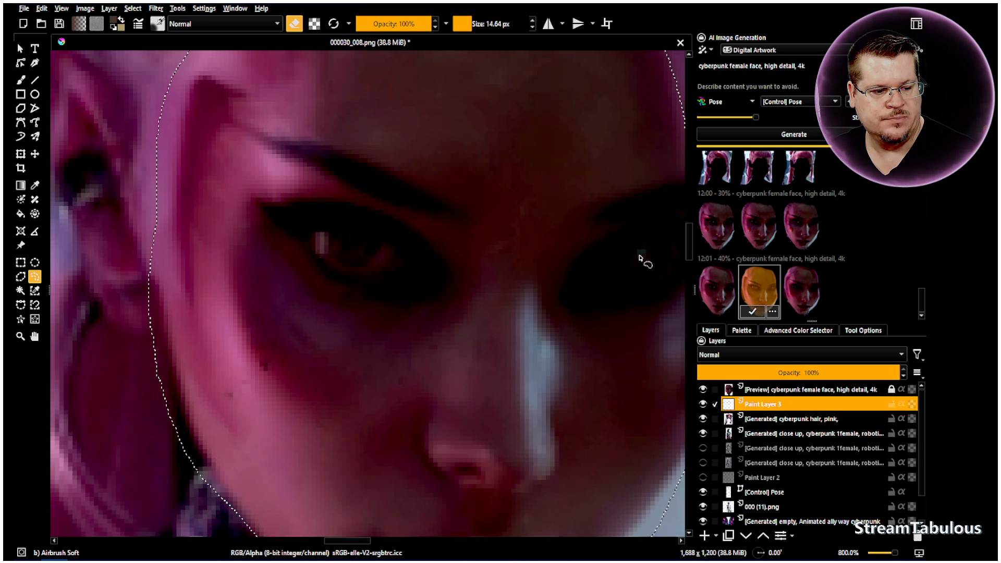
- Compare the third, first and second face variants up close, and check the second against the original face and the alley scene
{"action": "left_click", "coordinate": [802, 291]}
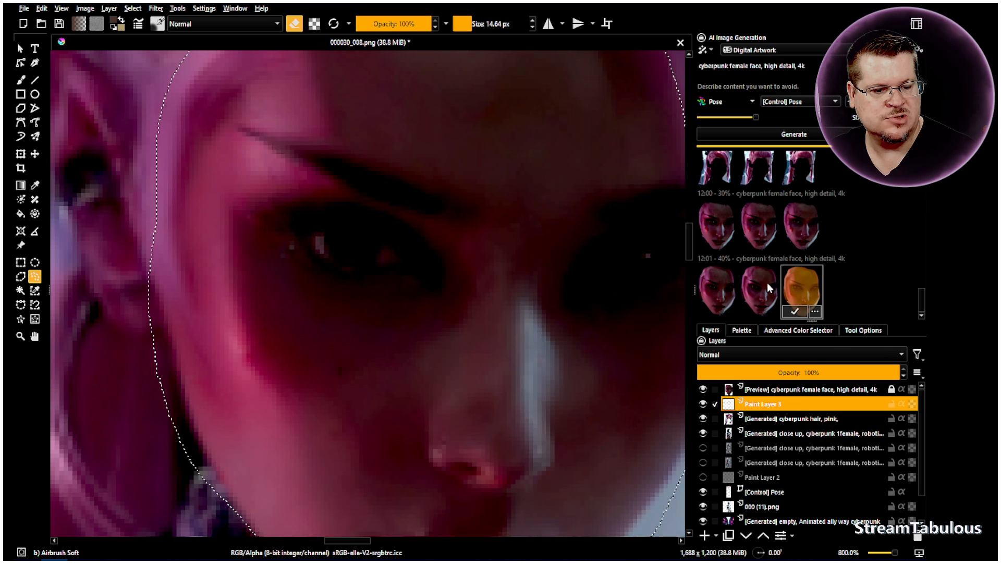
{"action": "left_click", "coordinate": [721, 287]}
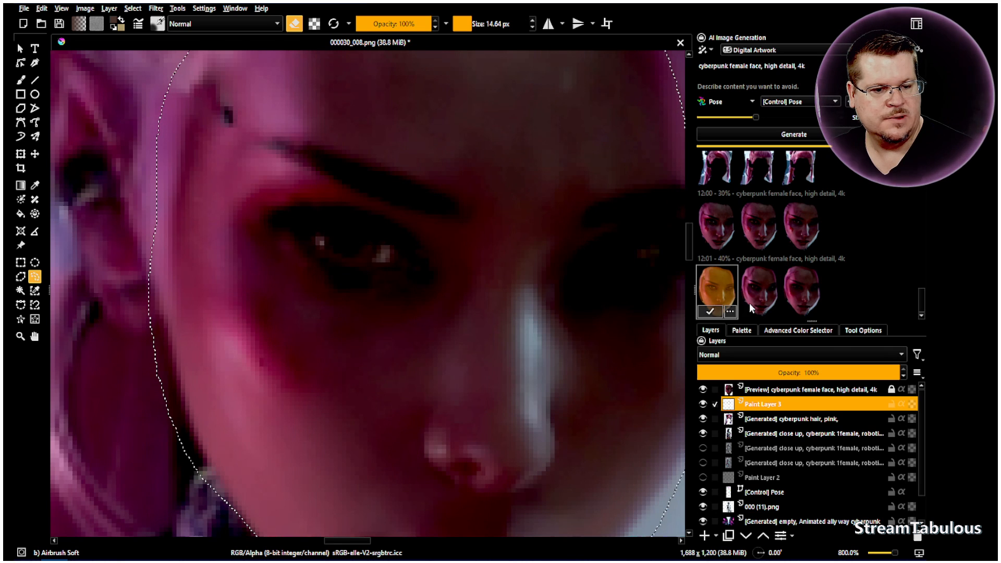
{"action": "left_click", "coordinate": [765, 270]}
{"action": "left_click", "coordinate": [700, 388]}
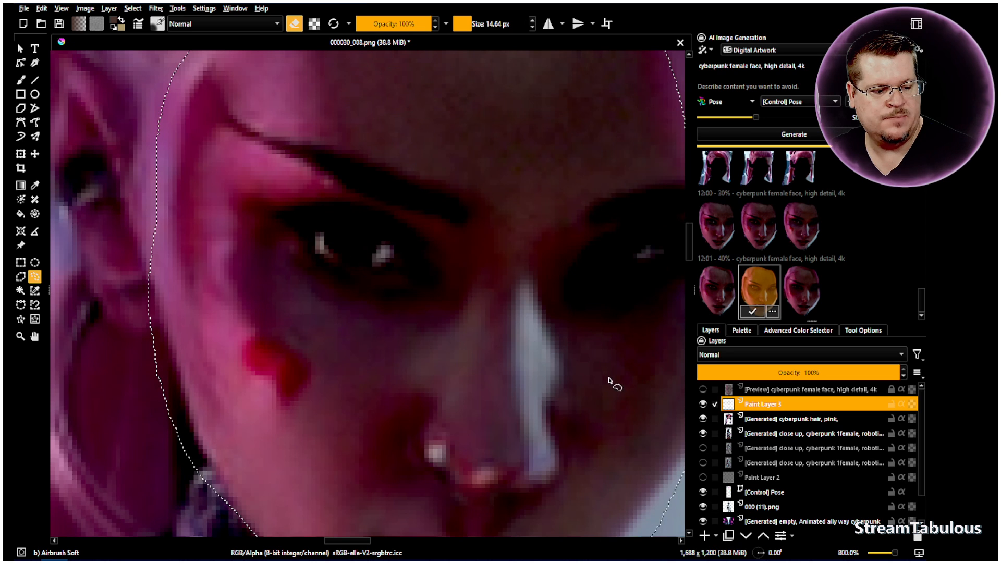
{"action": "scroll", "coordinate": [609, 381], "scroll_direction": "down", "scroll_amount": 3}
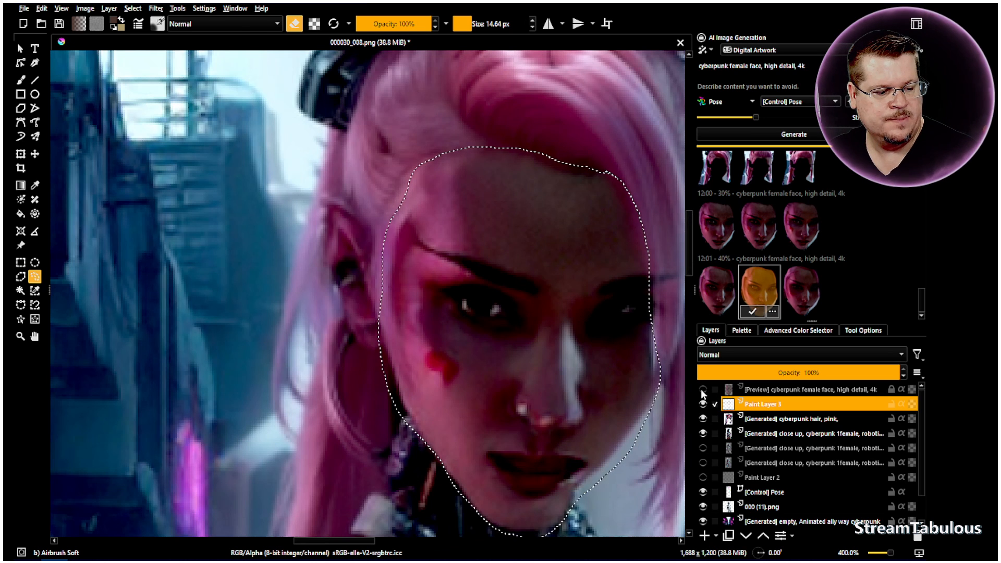
{"action": "left_click", "coordinate": [701, 389]}
{"action": "scroll", "coordinate": [549, 339], "scroll_direction": "down", "scroll_amount": 3}
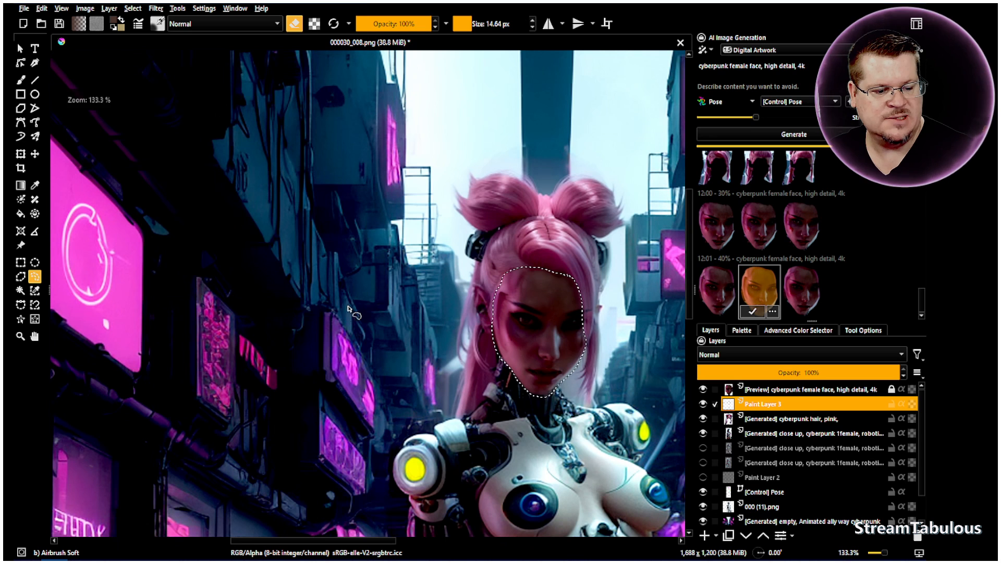
{"action": "left_click", "coordinate": [34, 336]}
{"action": "left_click_drag", "start_coordinate": [387, 383], "coordinate": [257, 361]}
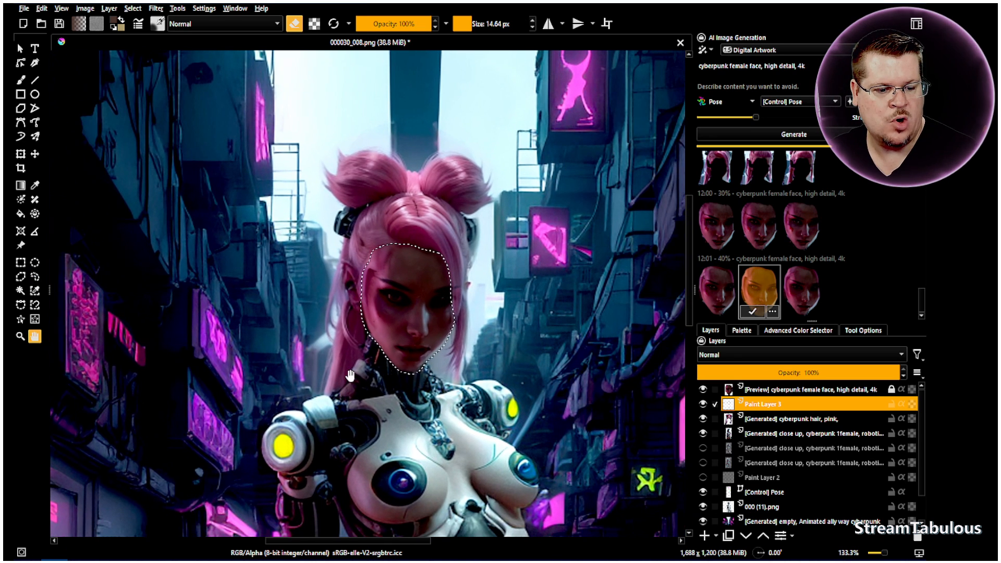
- Apply the second 40% face variant as a layer and deselect the face area
{"action": "left_click", "coordinate": [753, 313]}
{"action": "left_click", "coordinate": [34, 276]}
{"action": "right_click", "coordinate": [186, 286]}
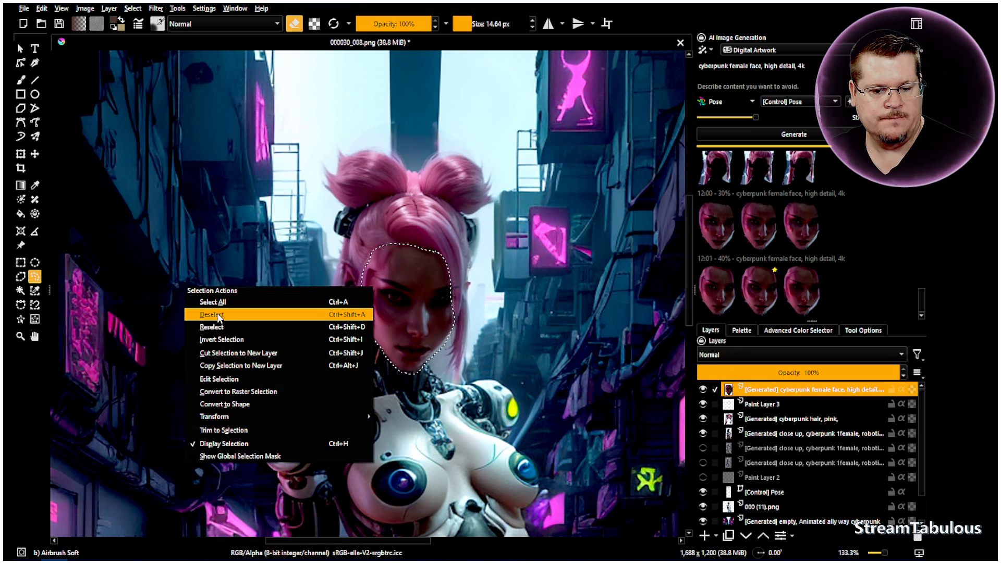
{"action": "left_click", "coordinate": [211, 314]}
- Compare the whole figure with and without the generated face layer, leaving that layer hidden
{"action": "scroll", "coordinate": [472, 370], "scroll_direction": "down", "scroll_amount": 2}
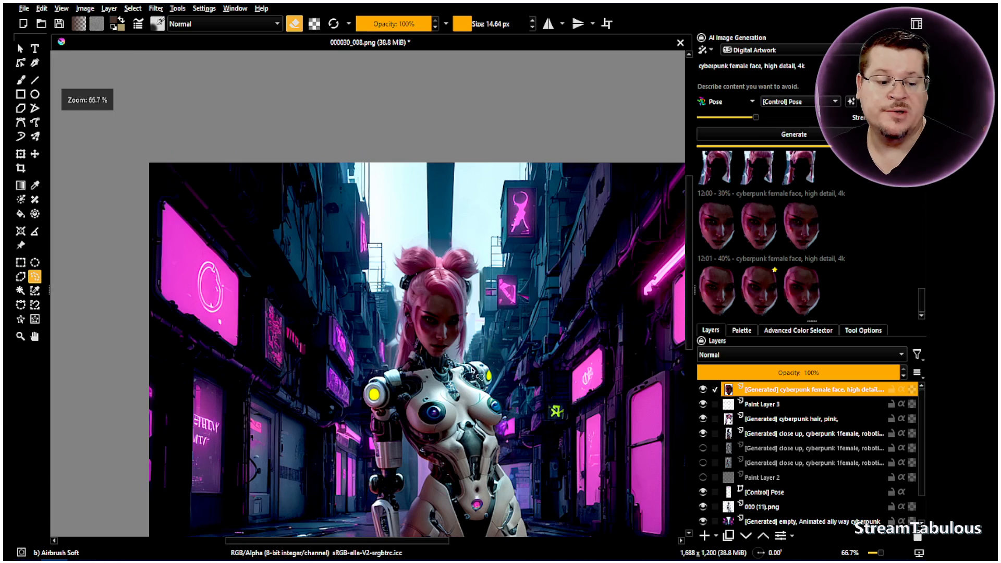
{"action": "scroll", "coordinate": [472, 371], "scroll_direction": "down", "scroll_amount": 3}
{"action": "scroll", "coordinate": [480, 458], "scroll_direction": "up", "scroll_amount": 2}
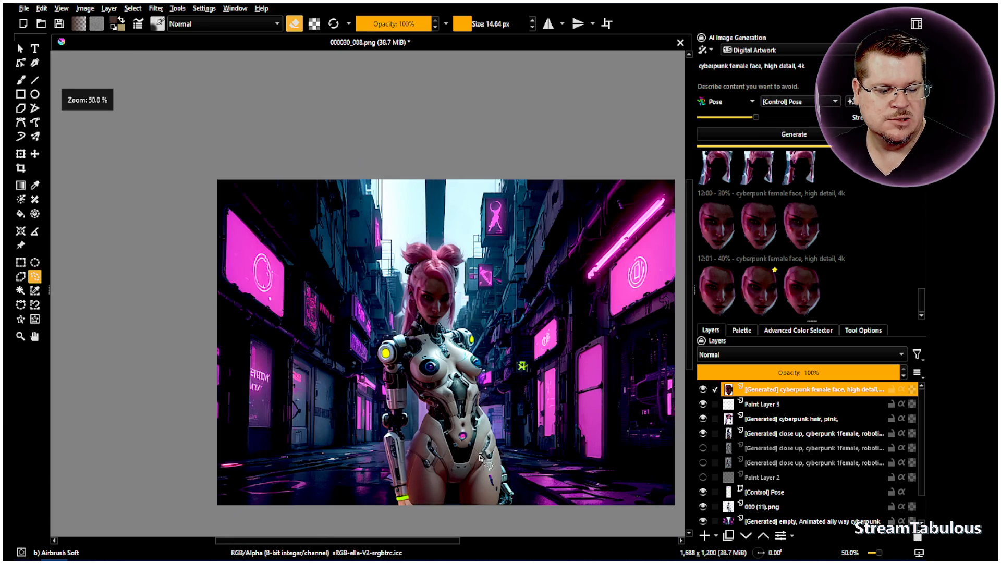
{"action": "scroll", "coordinate": [477, 455], "scroll_direction": "up", "scroll_amount": 3}
{"action": "scroll", "coordinate": [386, 276], "scroll_direction": "down", "scroll_amount": 1}
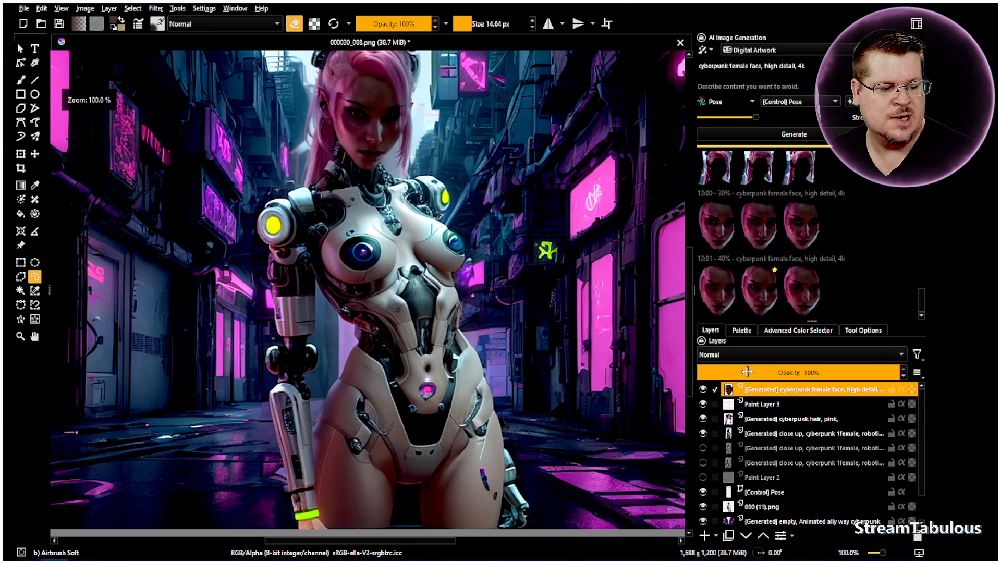
{"action": "left_click", "coordinate": [703, 389]}
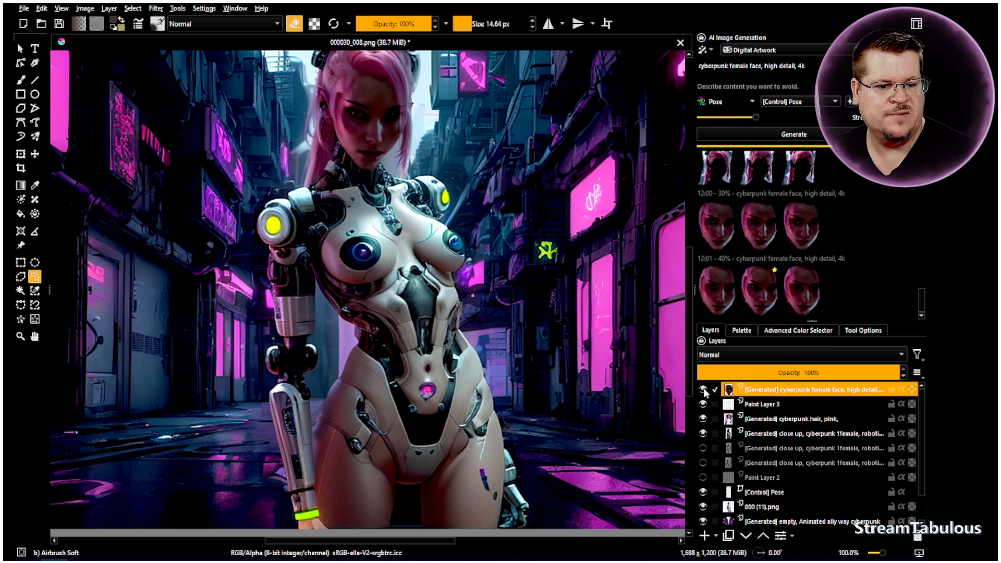
{"action": "scroll", "coordinate": [500, 274], "scroll_direction": "down", "scroll_amount": 2}
{"action": "scroll", "coordinate": [490, 276], "scroll_direction": "up", "scroll_amount": 2}
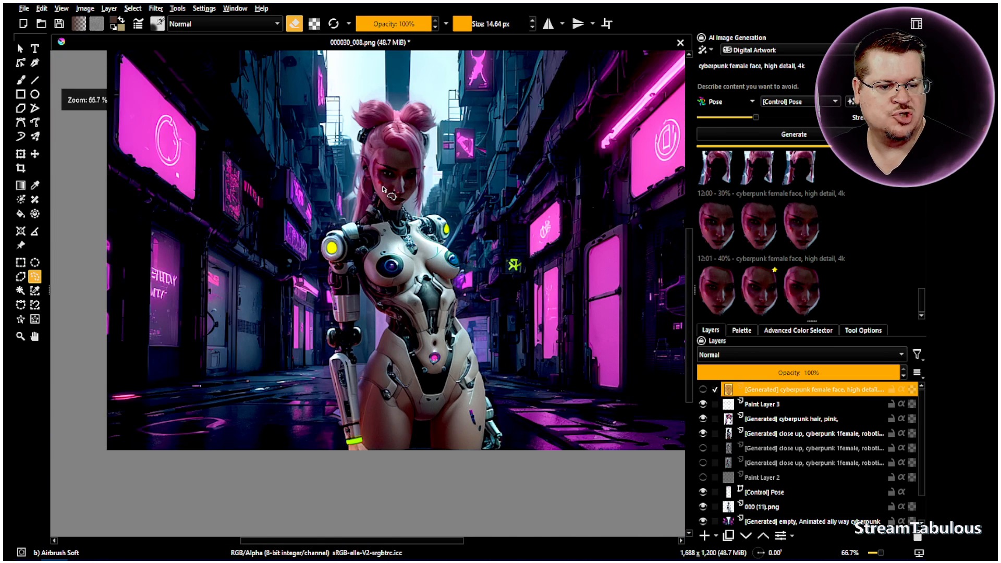
{"action": "left_click", "coordinate": [703, 390]}
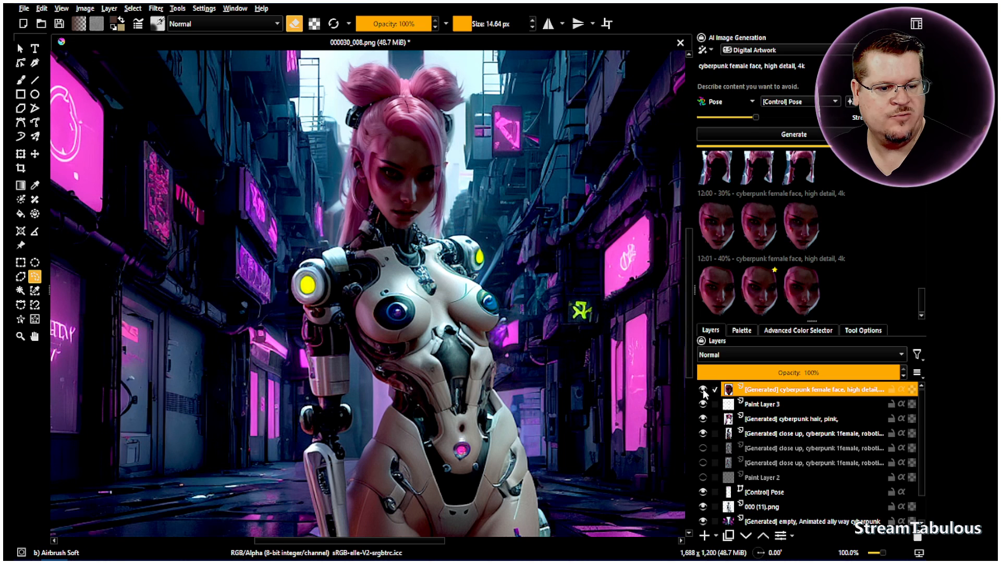
{"action": "left_click", "coordinate": [702, 390]}
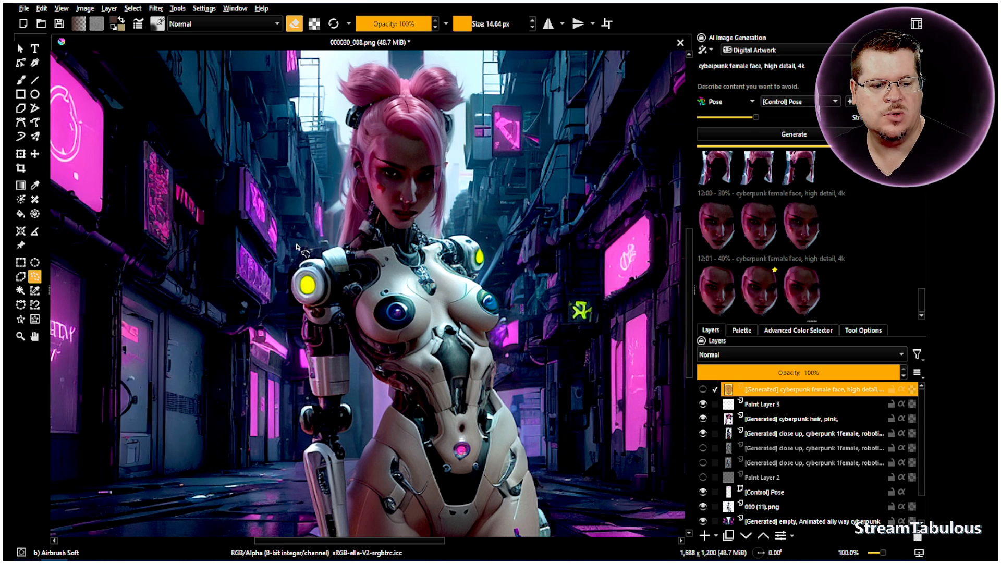
- Save the image as the incremental version 000030_009.png
{"action": "left_click", "coordinate": [23, 9]}
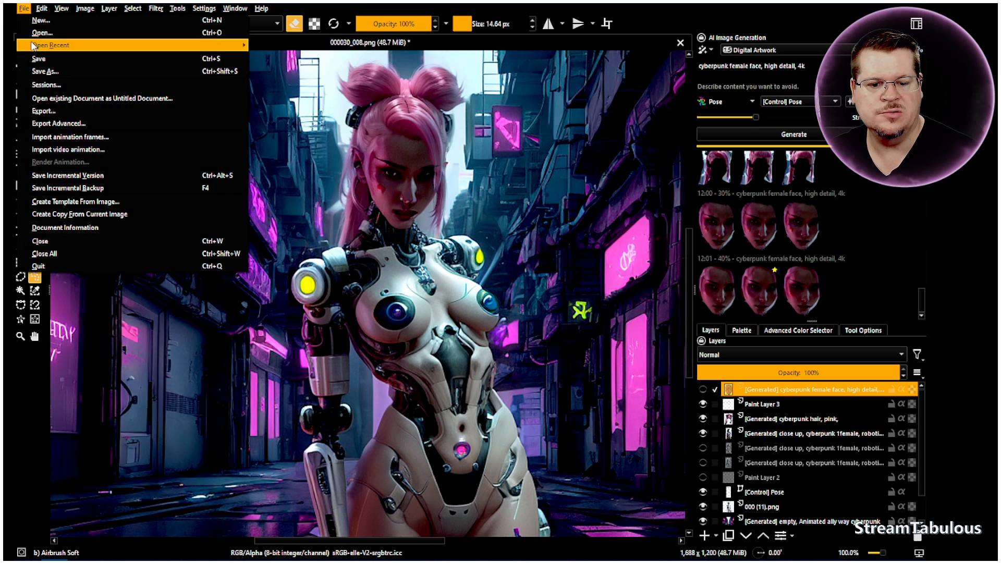
{"action": "left_click", "coordinate": [86, 177]}
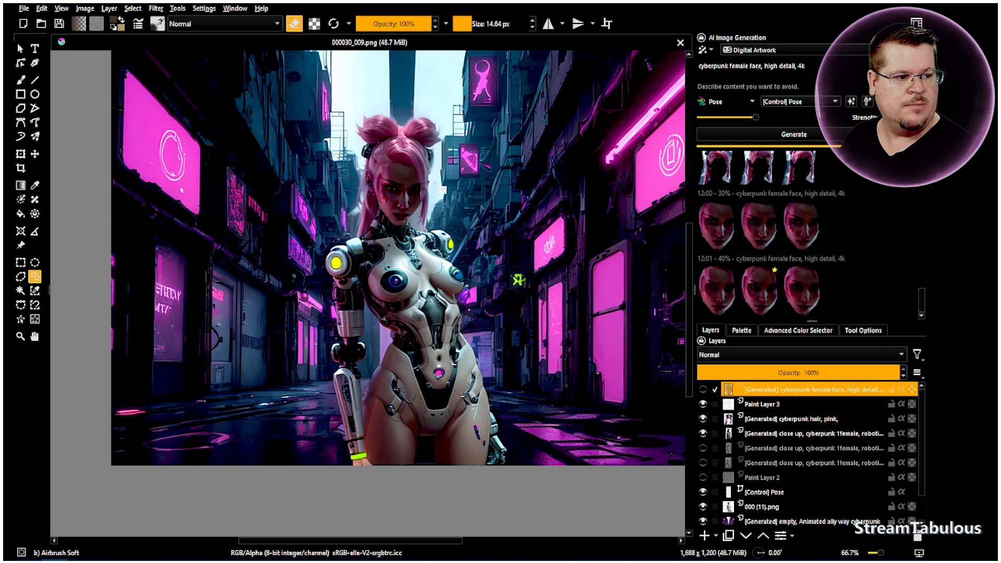
- Review the image diffusion settings for selection grow, feather and padding, and close the configuration
{"action": "double_click", "coordinate": [806, 2]}
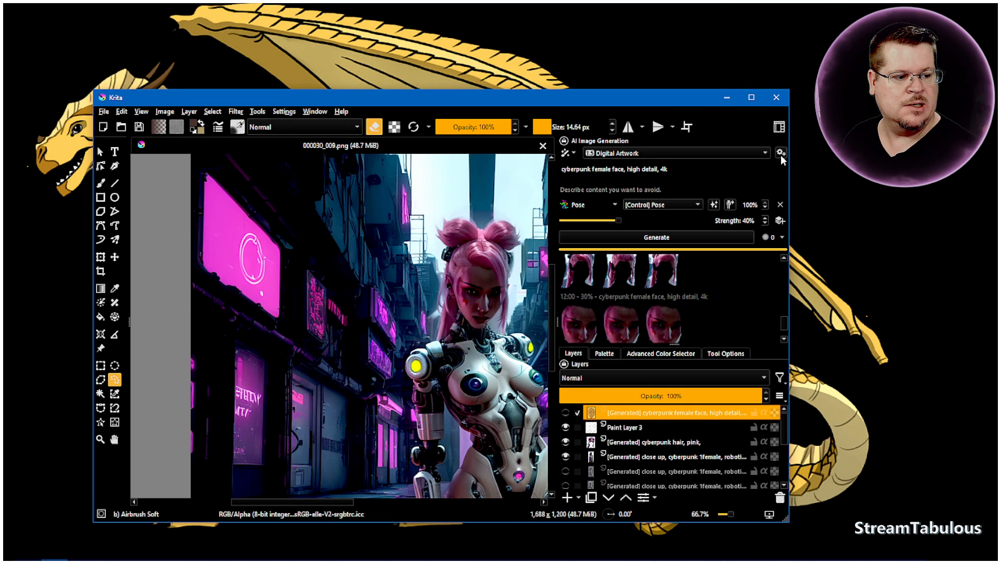
{"action": "double_click", "coordinate": [679, 97]}
{"action": "left_click", "coordinate": [916, 50]}
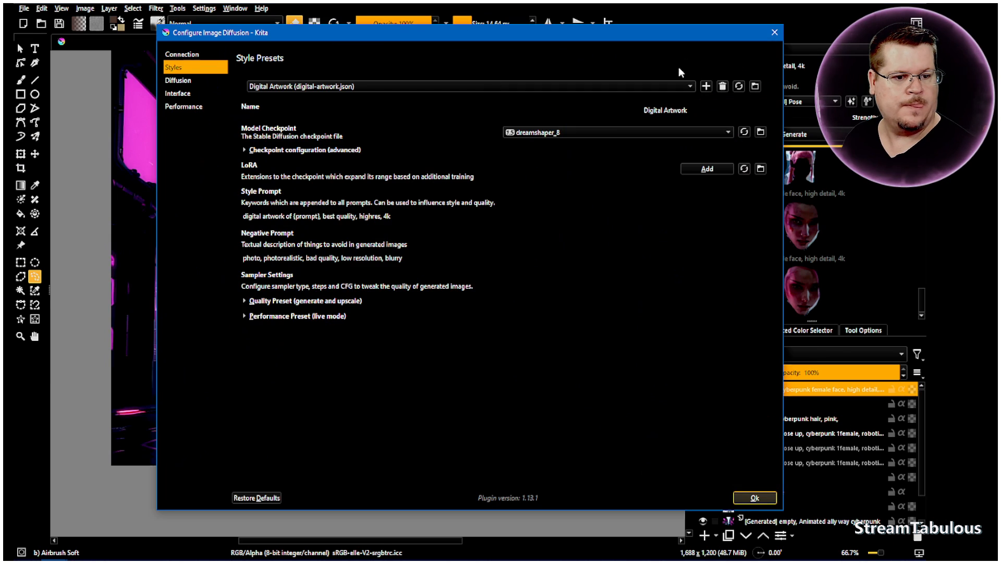
{"action": "left_click", "coordinate": [180, 94]}
{"action": "left_click", "coordinate": [183, 82]}
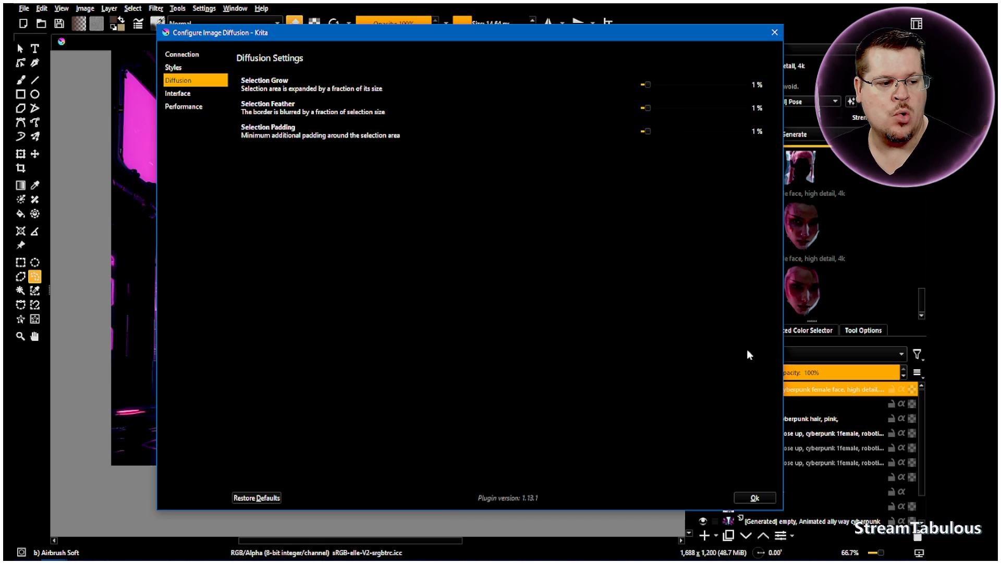
{"action": "left_click", "coordinate": [755, 498]}
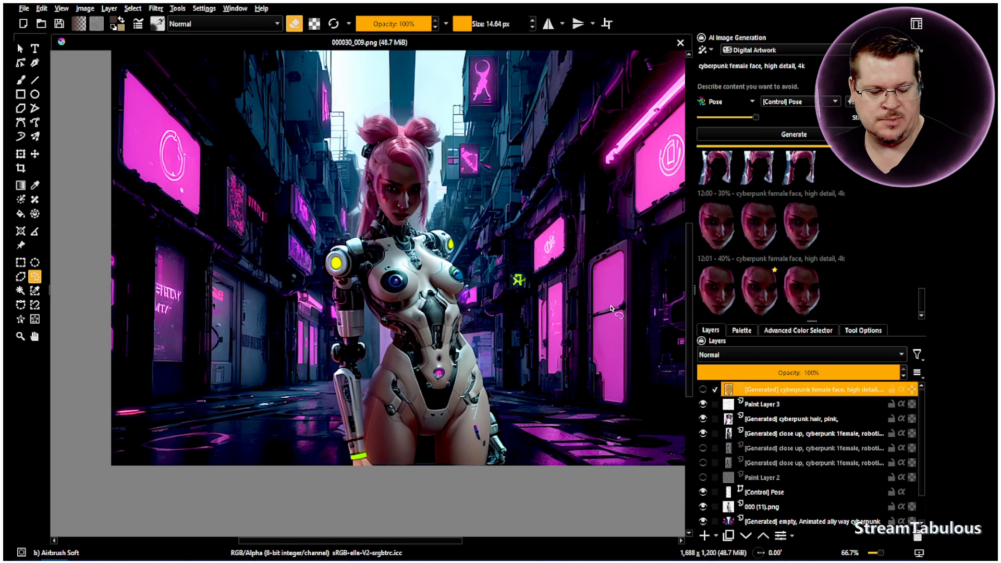